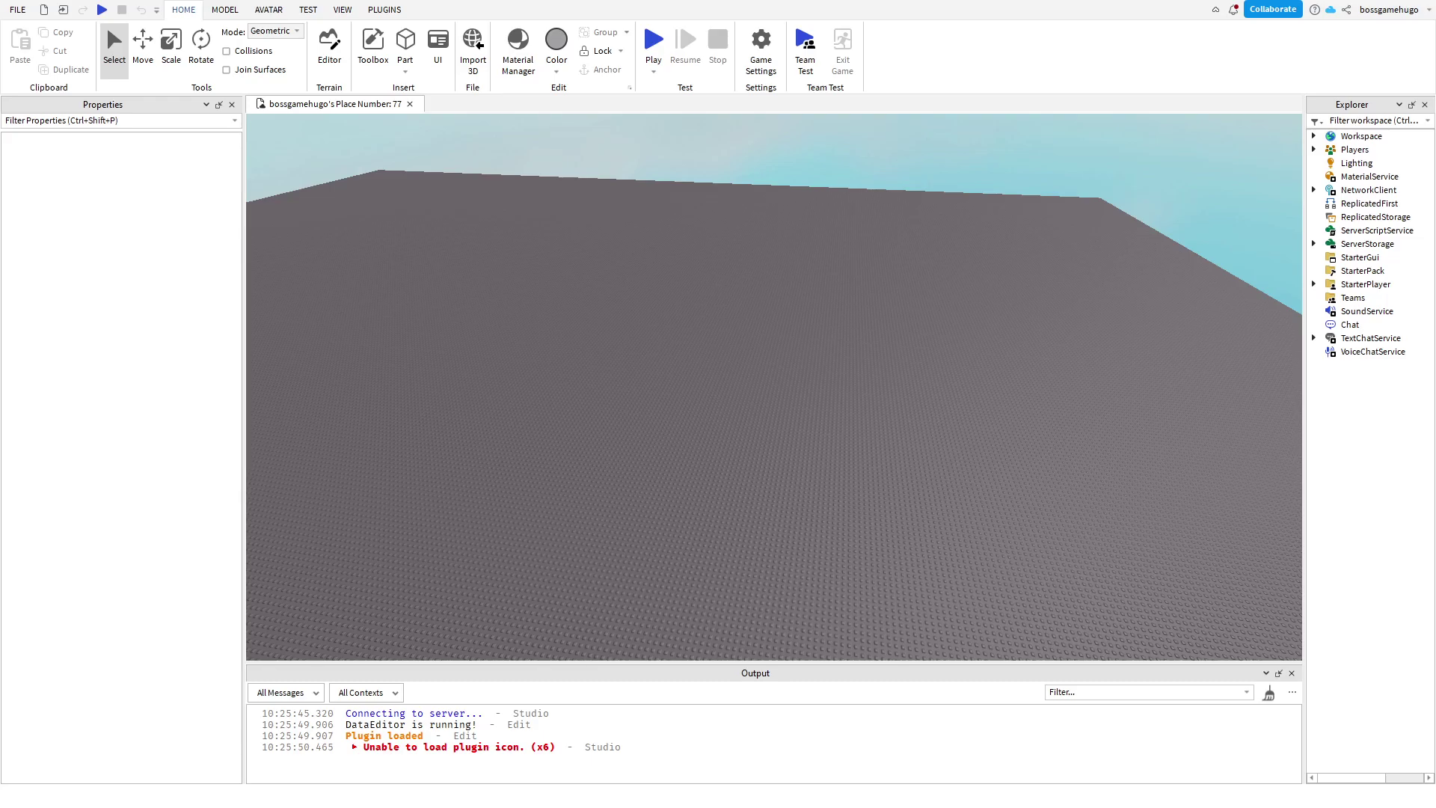
# Adjust the camera and hide the Properties, Explorer and Output panes.
pyautogui.scroll(2, 924, 444)
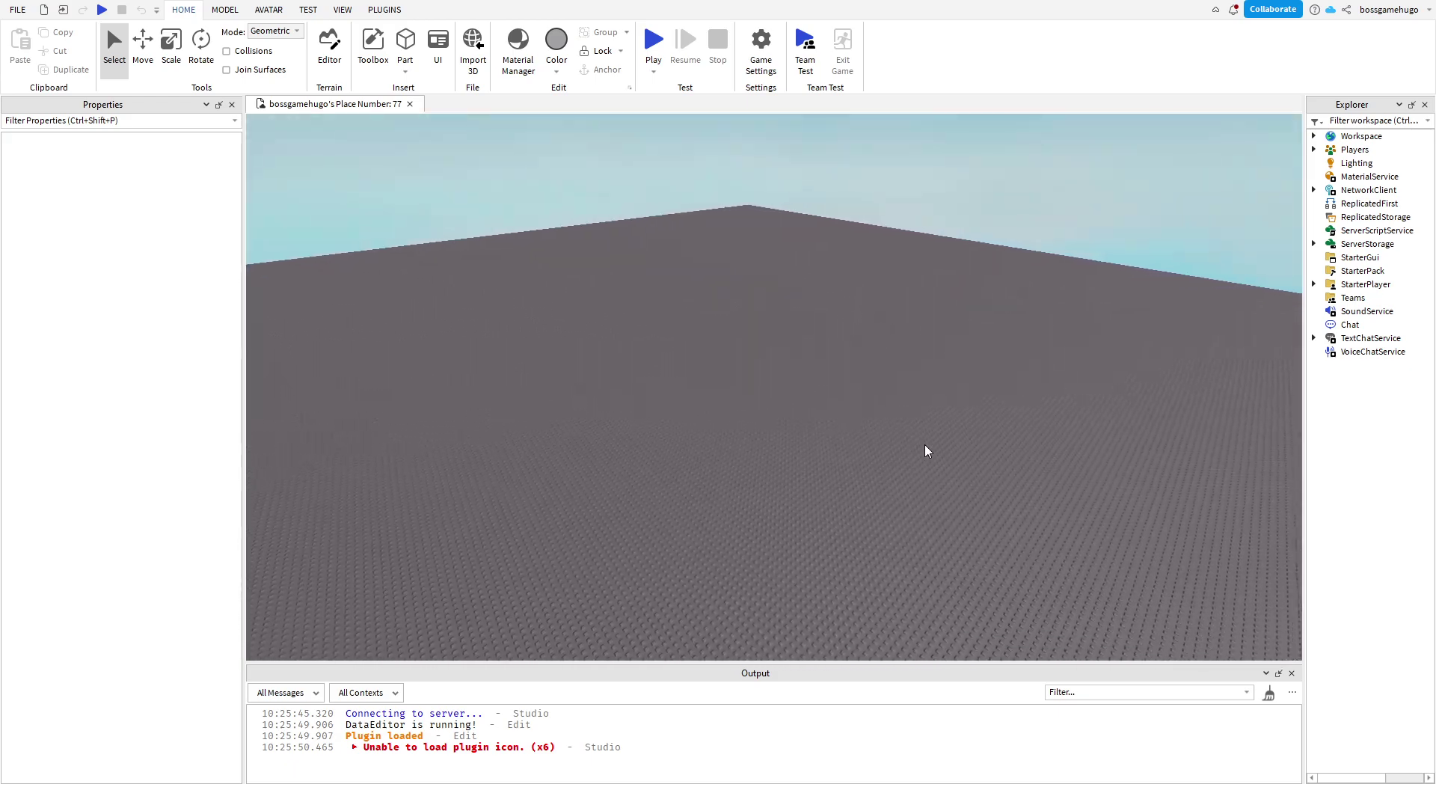
pyautogui.scroll(3, 925, 445)
pyautogui.scroll(2, 924, 444)
pyautogui.scroll(-1, 925, 445)
pyautogui.scroll(-3, 925, 445)
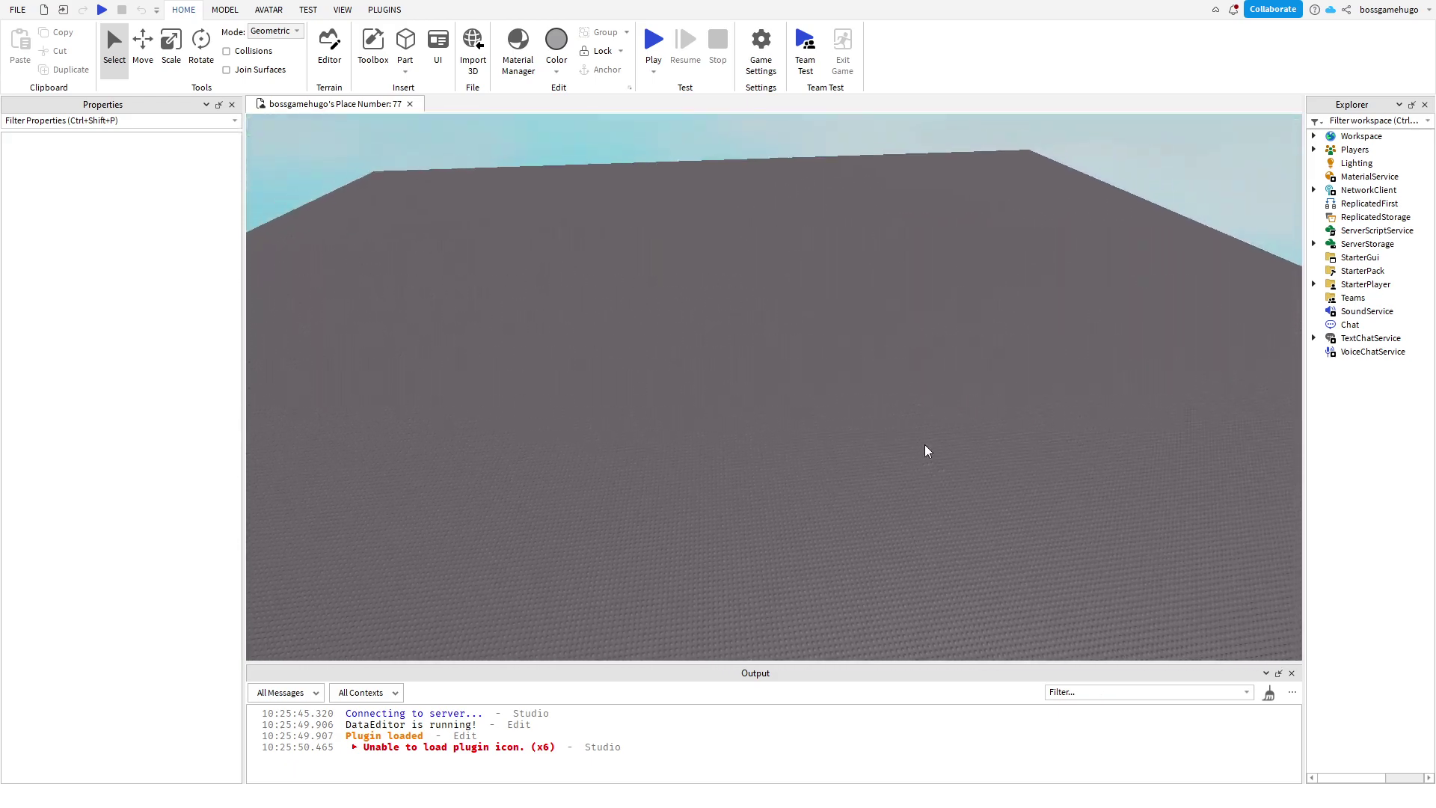
pyautogui.scroll(-2, 925, 444)
pyautogui.scroll(-2, 924, 444)
pyautogui.moveTo(924, 452); pyautogui.dragTo(925, 447, button='right')
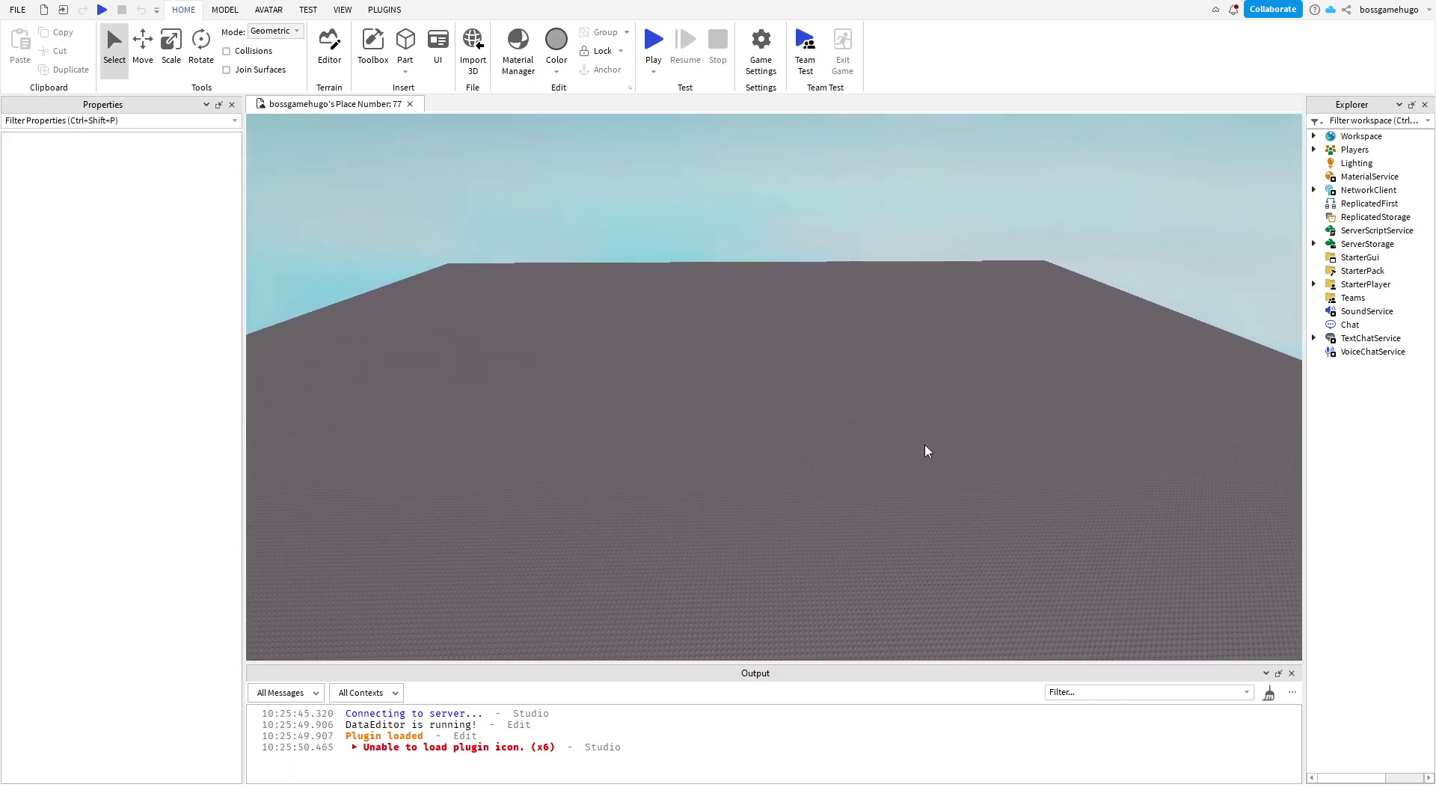
pyautogui.click(343, 9)
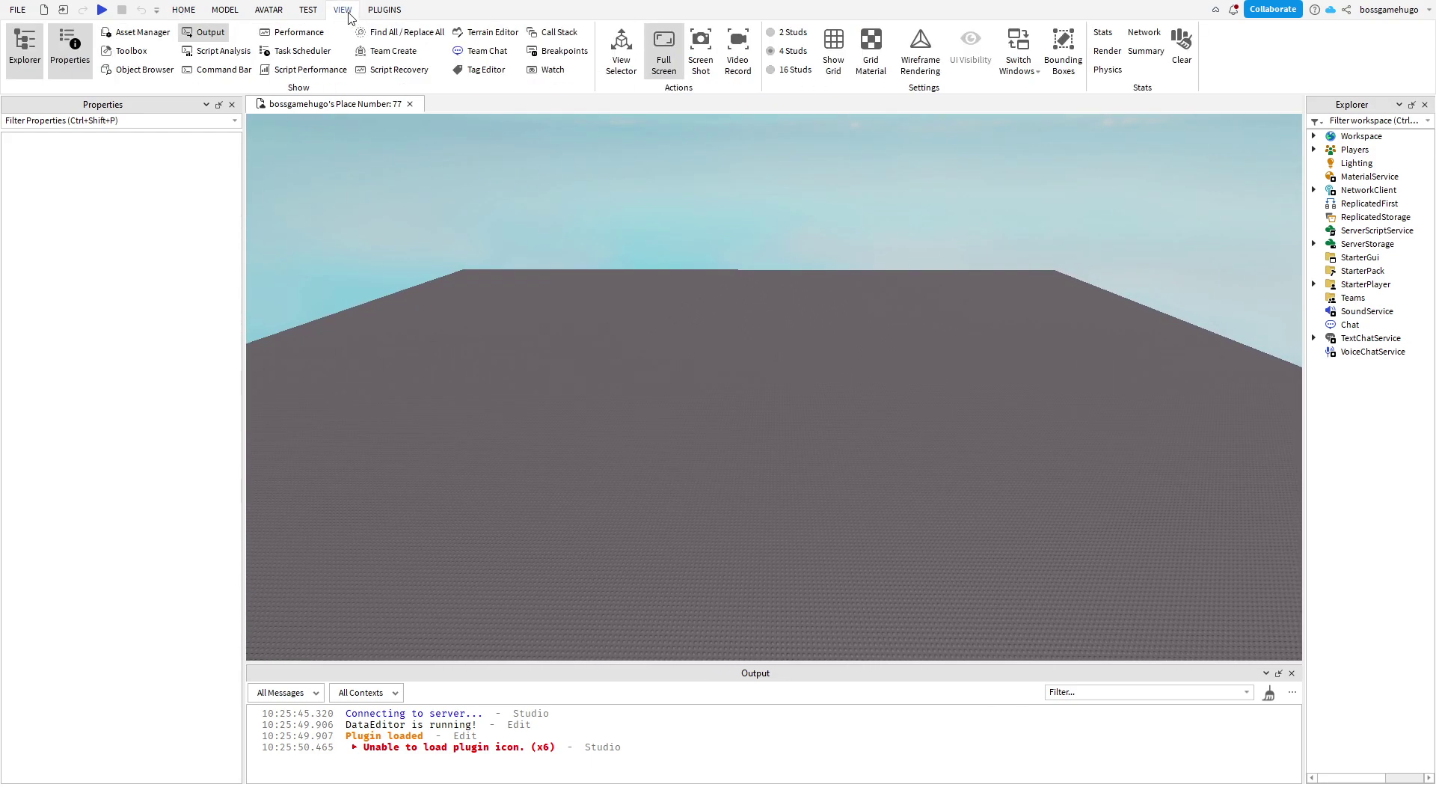
pyautogui.click(84, 66)
pyautogui.click(25, 48)
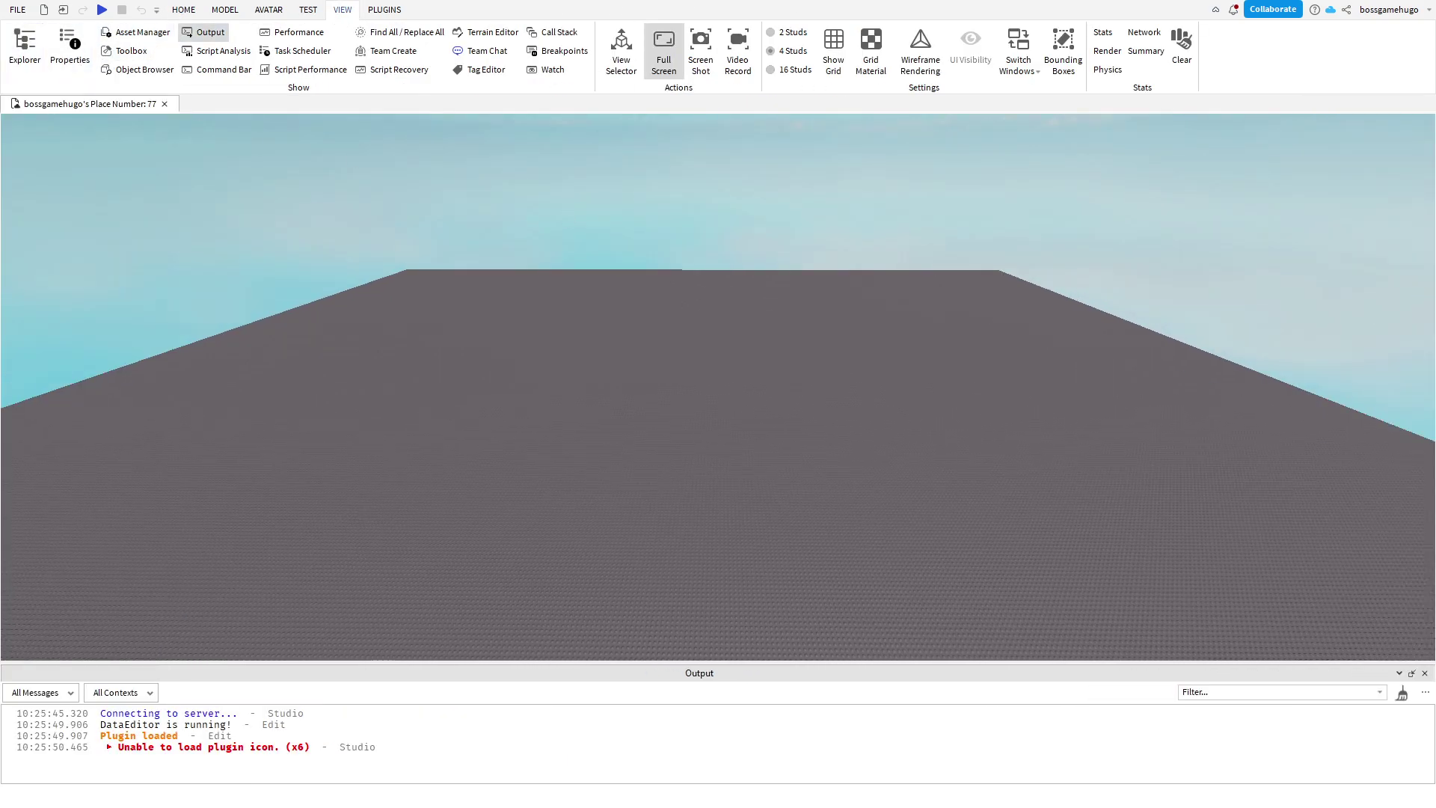
pyautogui.click(210, 33)
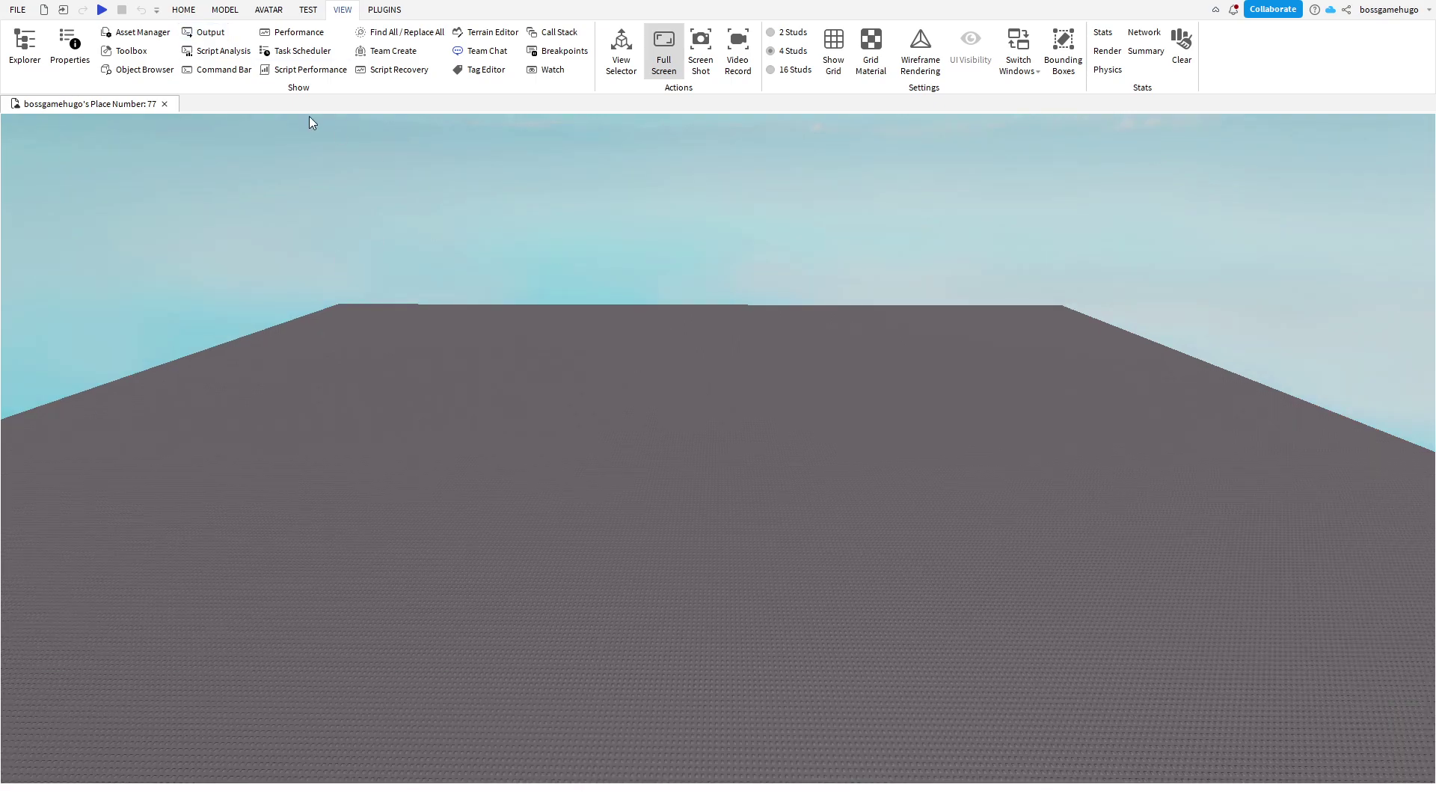
# Restore the Properties, Explorer and Output panes and orbit around the baseplate.
pyautogui.click(69, 48)
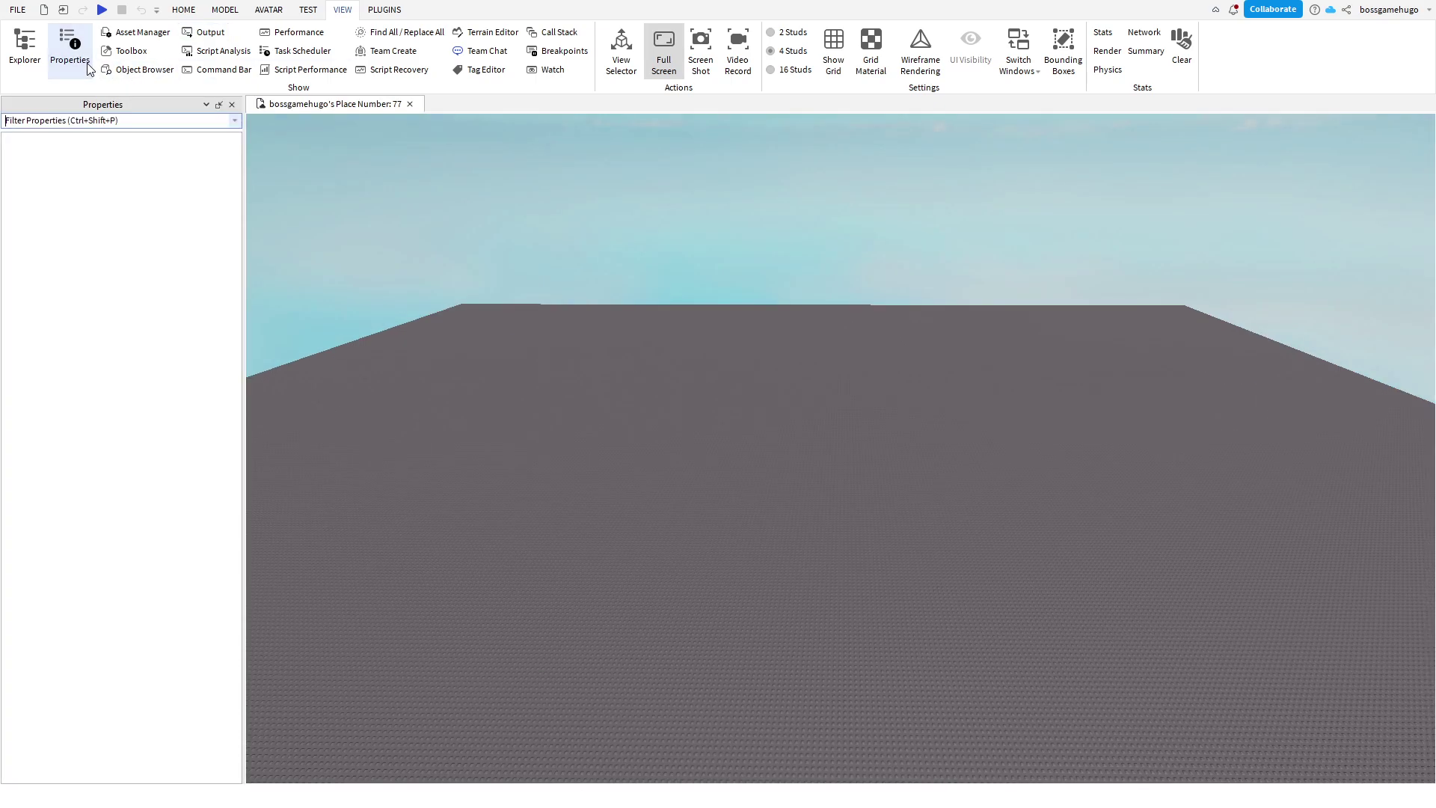
pyautogui.click(20, 62)
pyautogui.moveTo(789, 372); pyautogui.dragTo(593, 276, button='right')
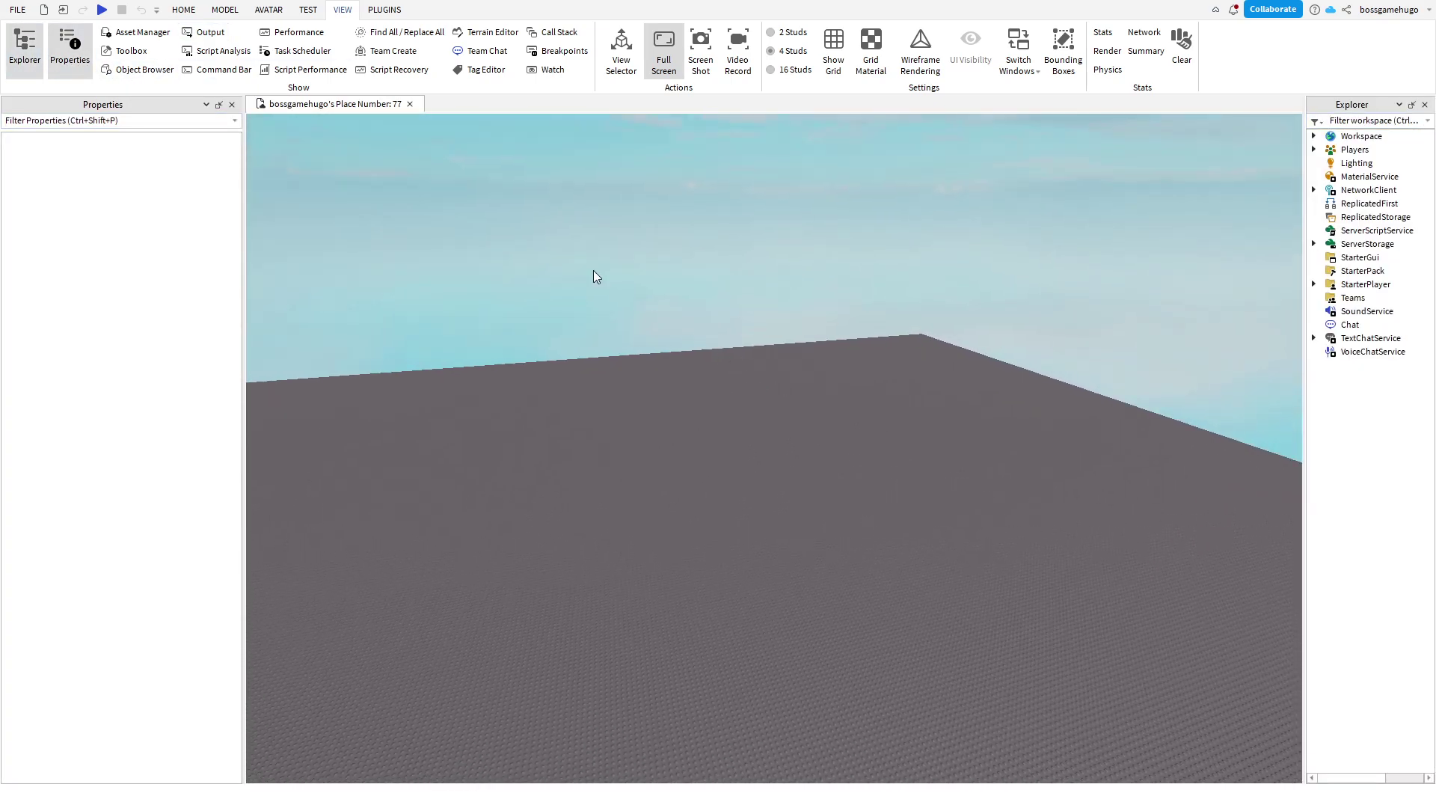
pyautogui.click(211, 32)
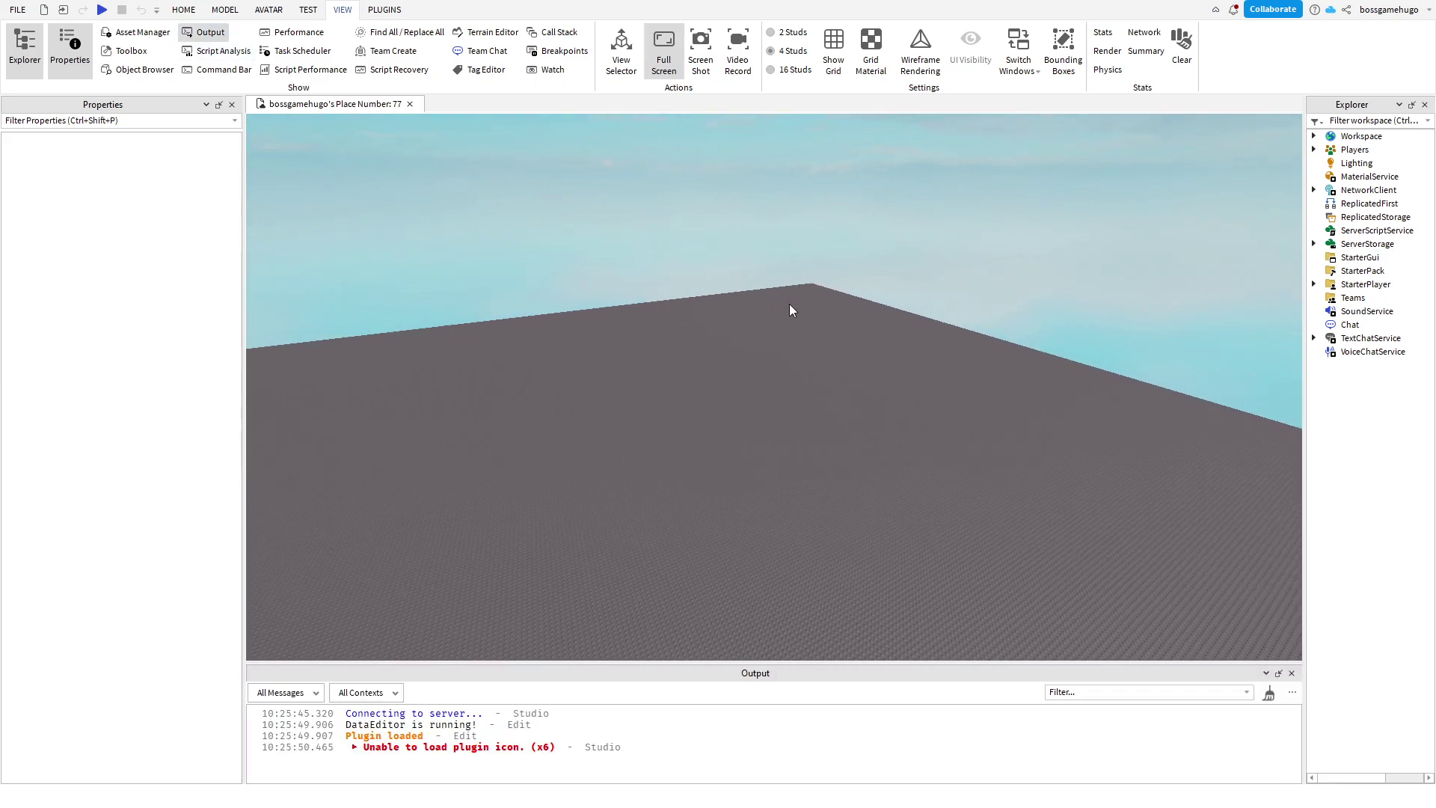
pyautogui.moveTo(788, 303)
pyautogui.mouseDown(button='right')
pyautogui.moveTo(855, 352)
pyautogui.moveTo(872, 315)
pyautogui.moveTo(738, 251)
pyautogui.mouseUp(button='right')
pyautogui.click(184, 9)
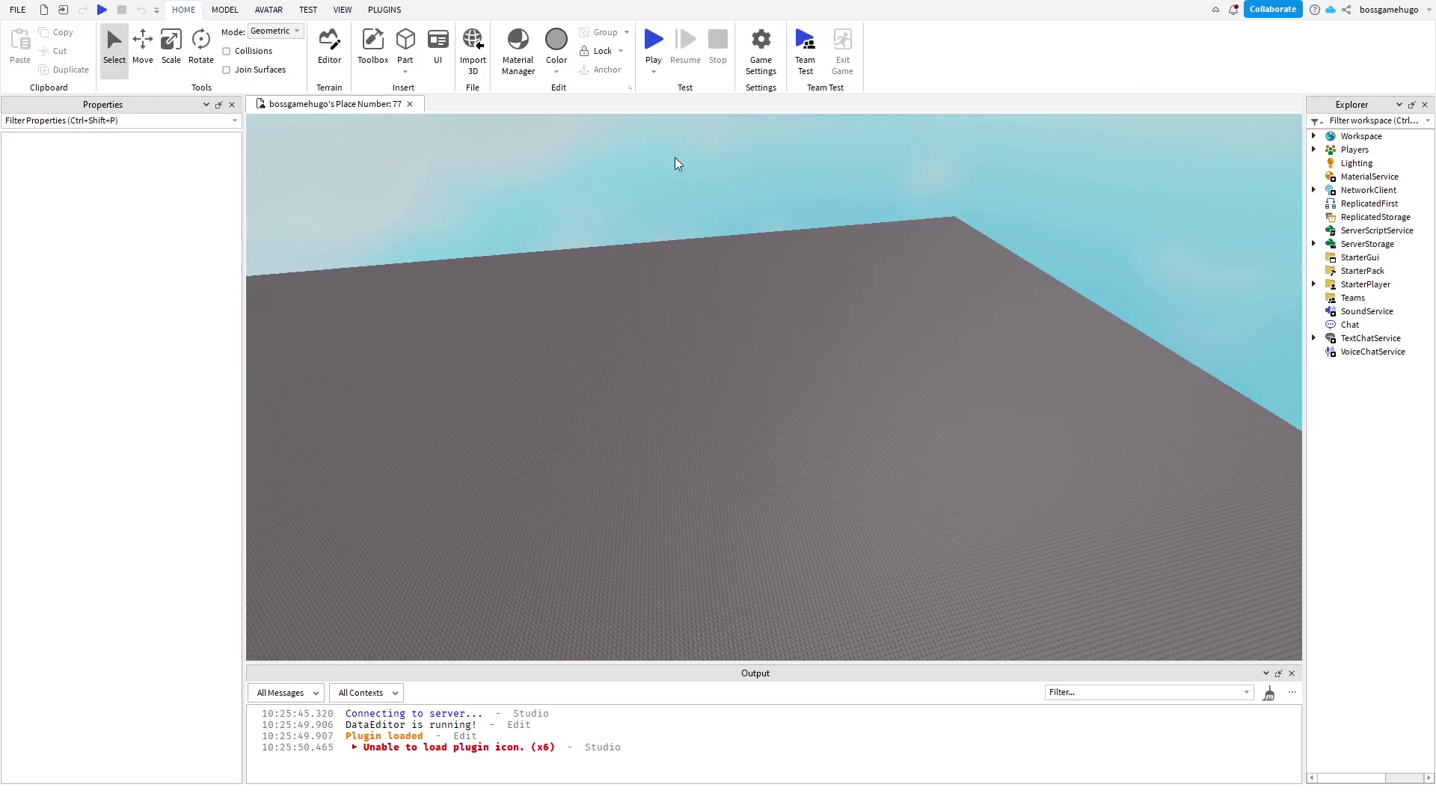
pyautogui.moveTo(675, 157); pyautogui.dragTo(595, 183, button='right')
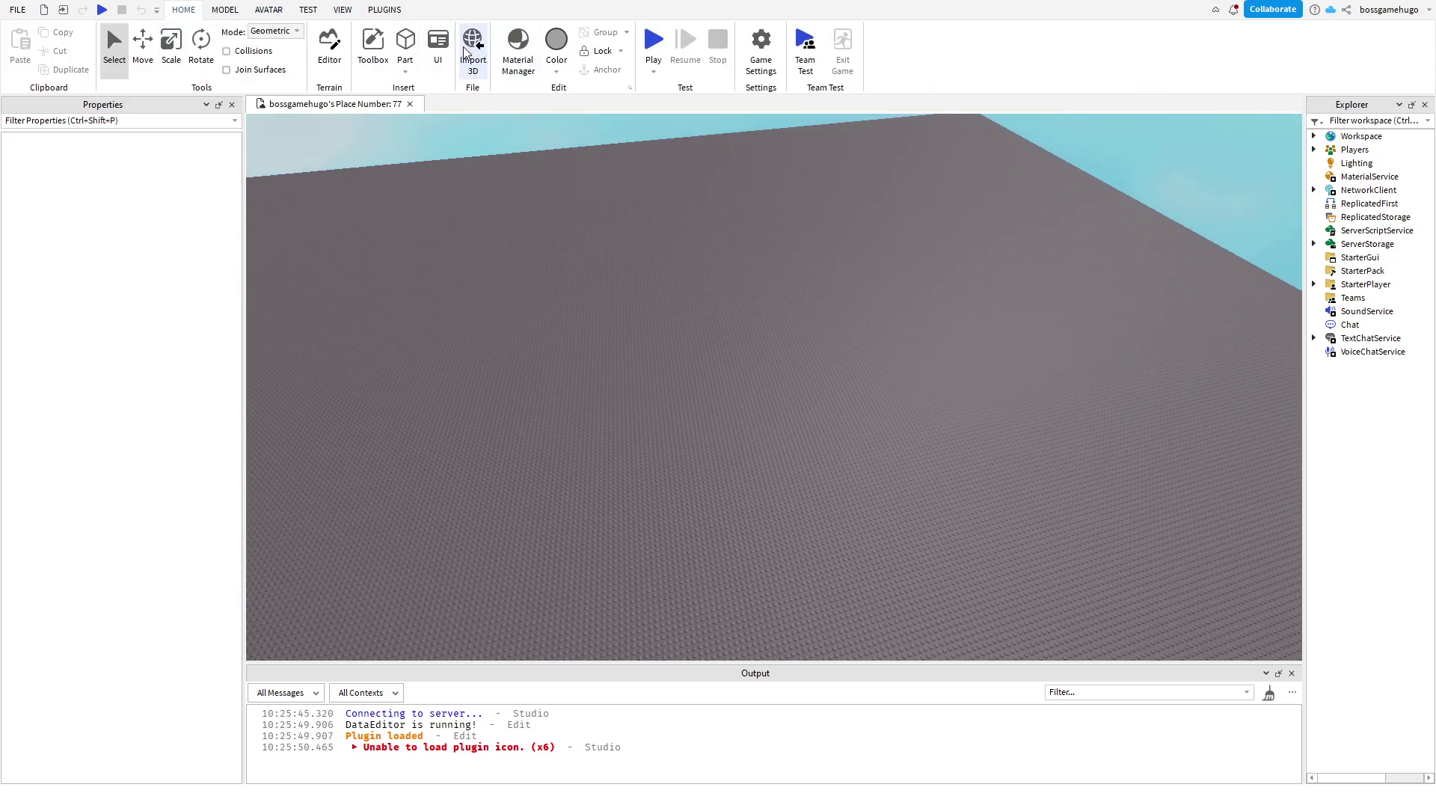
# Insert a block part and scale it to about 22.6×1×2.8 studs.
pyautogui.click(405, 45)
pyautogui.scroll(3, 743, 377)
pyautogui.scroll(3, 710, 366)
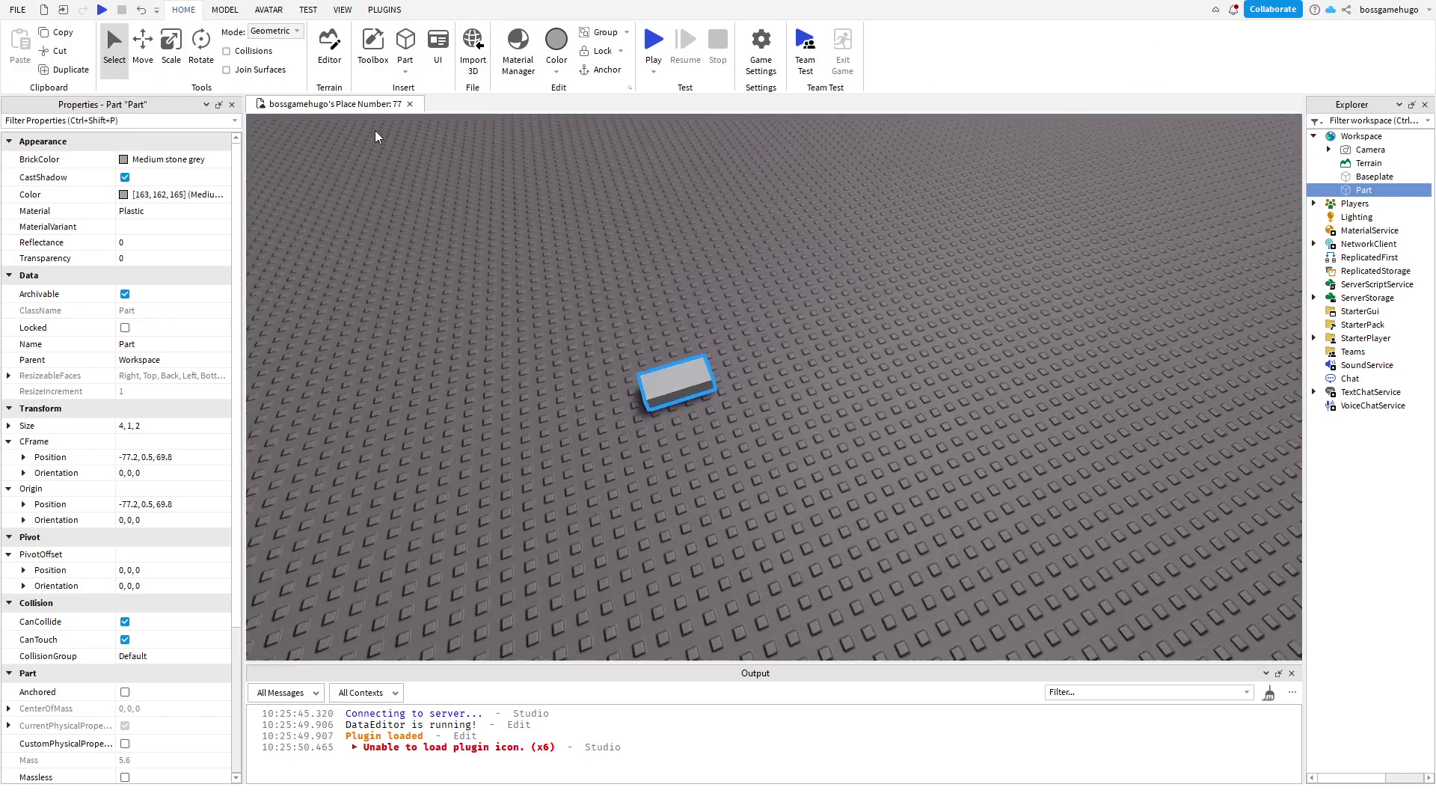
pyautogui.scroll(2, 689, 362)
pyautogui.hotkey('ctrl', '3')
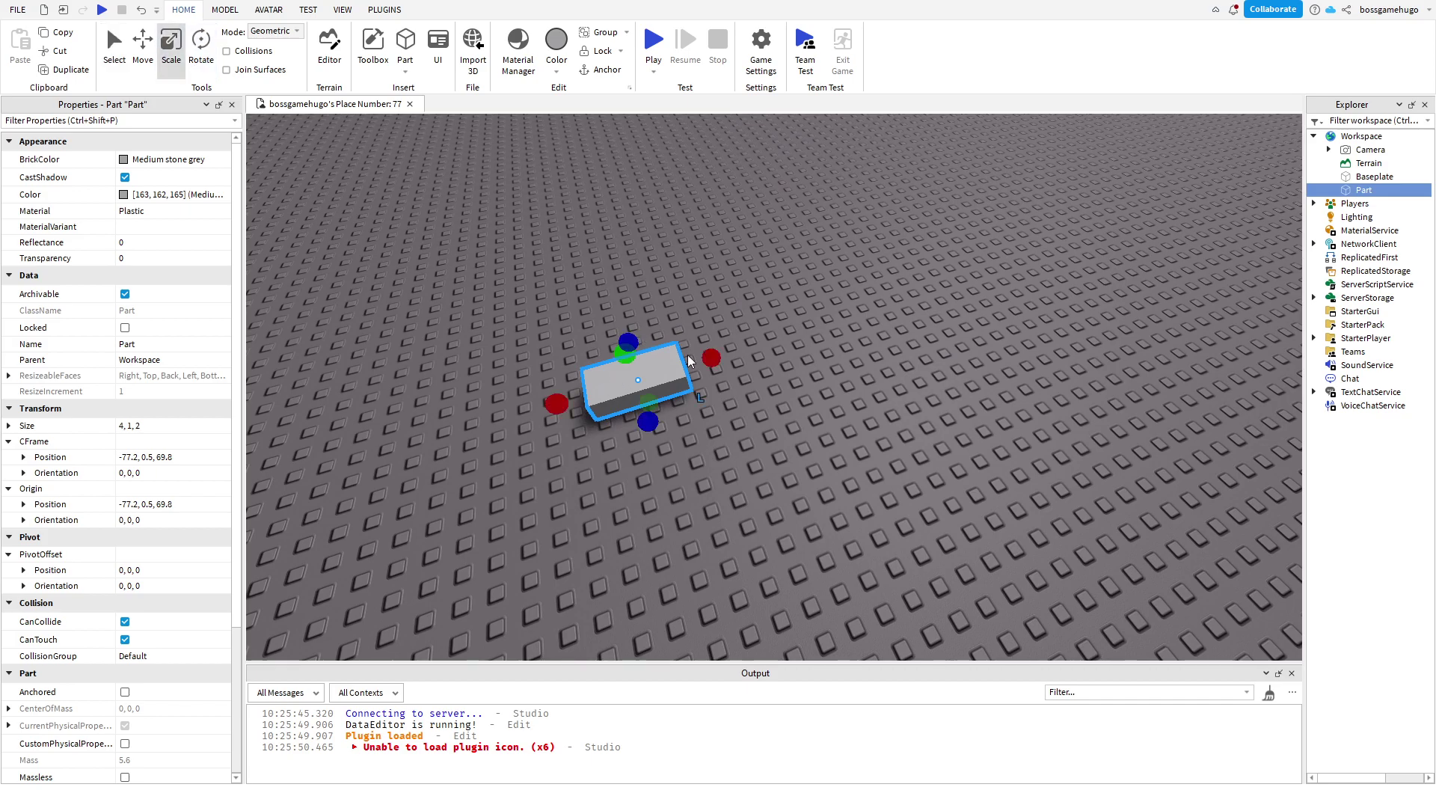
pyautogui.keyDown('ctrl'); pyautogui.moveTo(711, 357); pyautogui.dragTo(725, 443); pyautogui.keyUp('ctrl')
pyautogui.moveTo(645, 416)
pyautogui.keyDown('ctrl'); pyautogui.mouseDown()
pyautogui.moveTo(653, 442)
pyautogui.moveTo(650, 429)
pyautogui.mouseUp(); pyautogui.keyUp('ctrl')
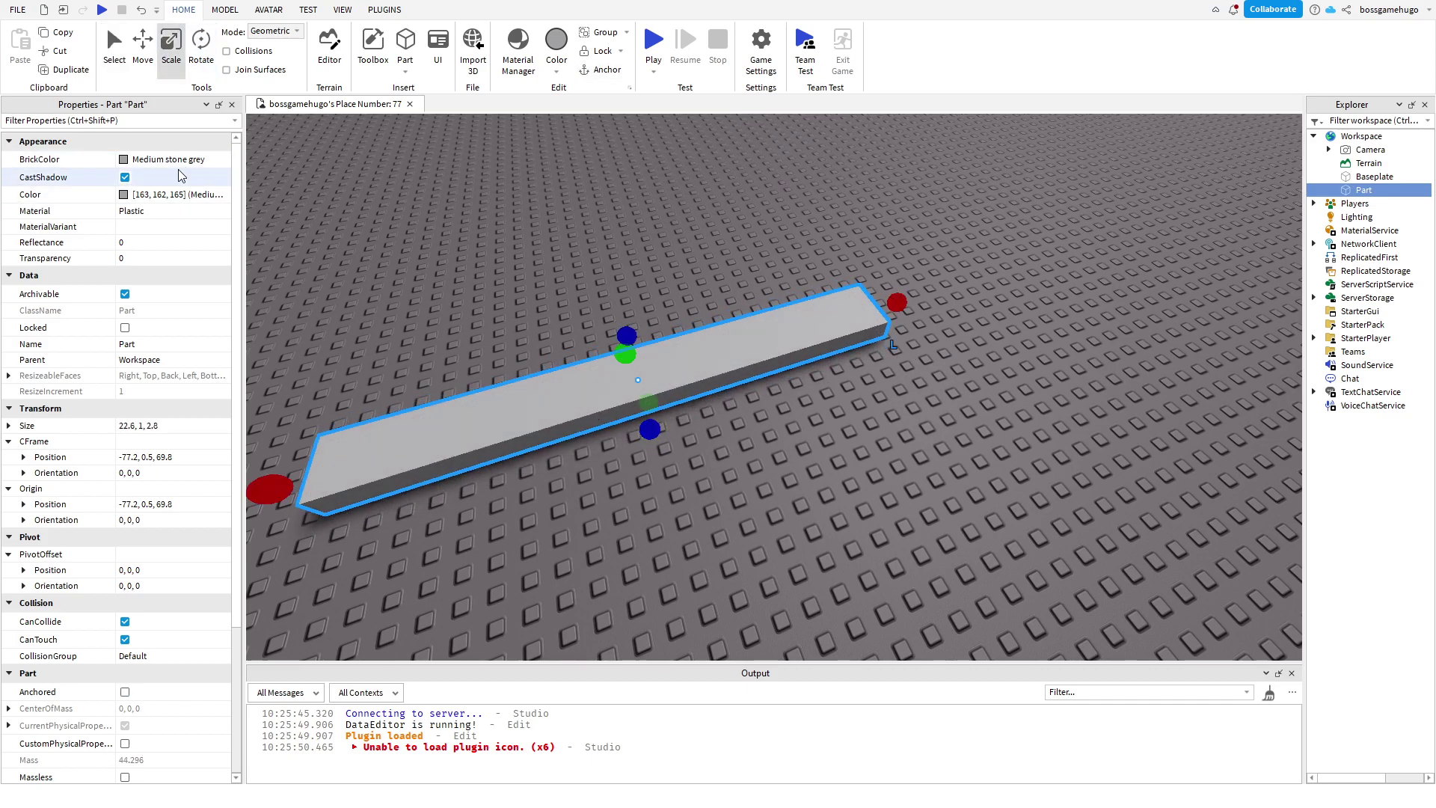
# Make the part Really red with Neon material and nudge it across the baseplate.
pyautogui.click(126, 164)
pyautogui.click(261, 290)
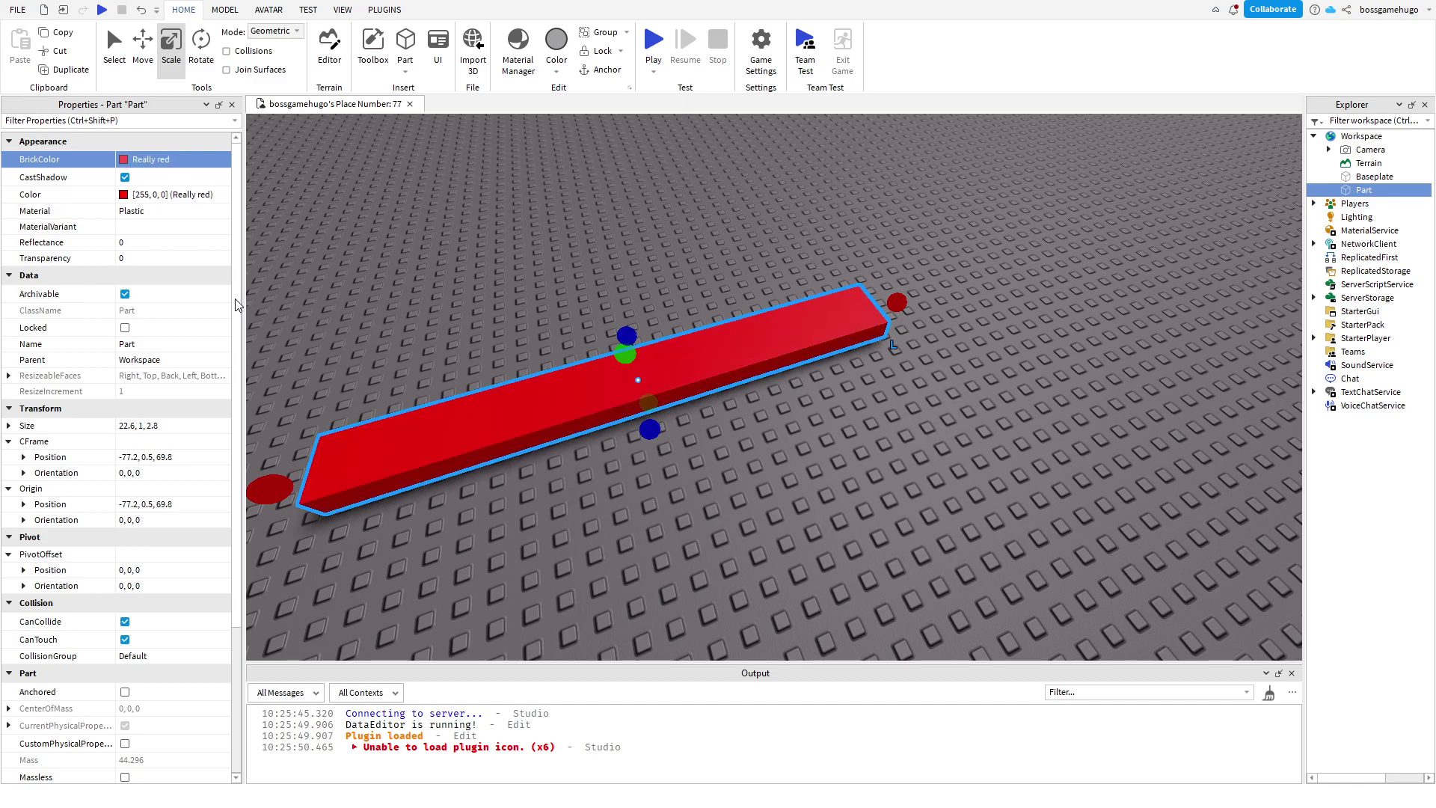
pyautogui.click(160, 210)
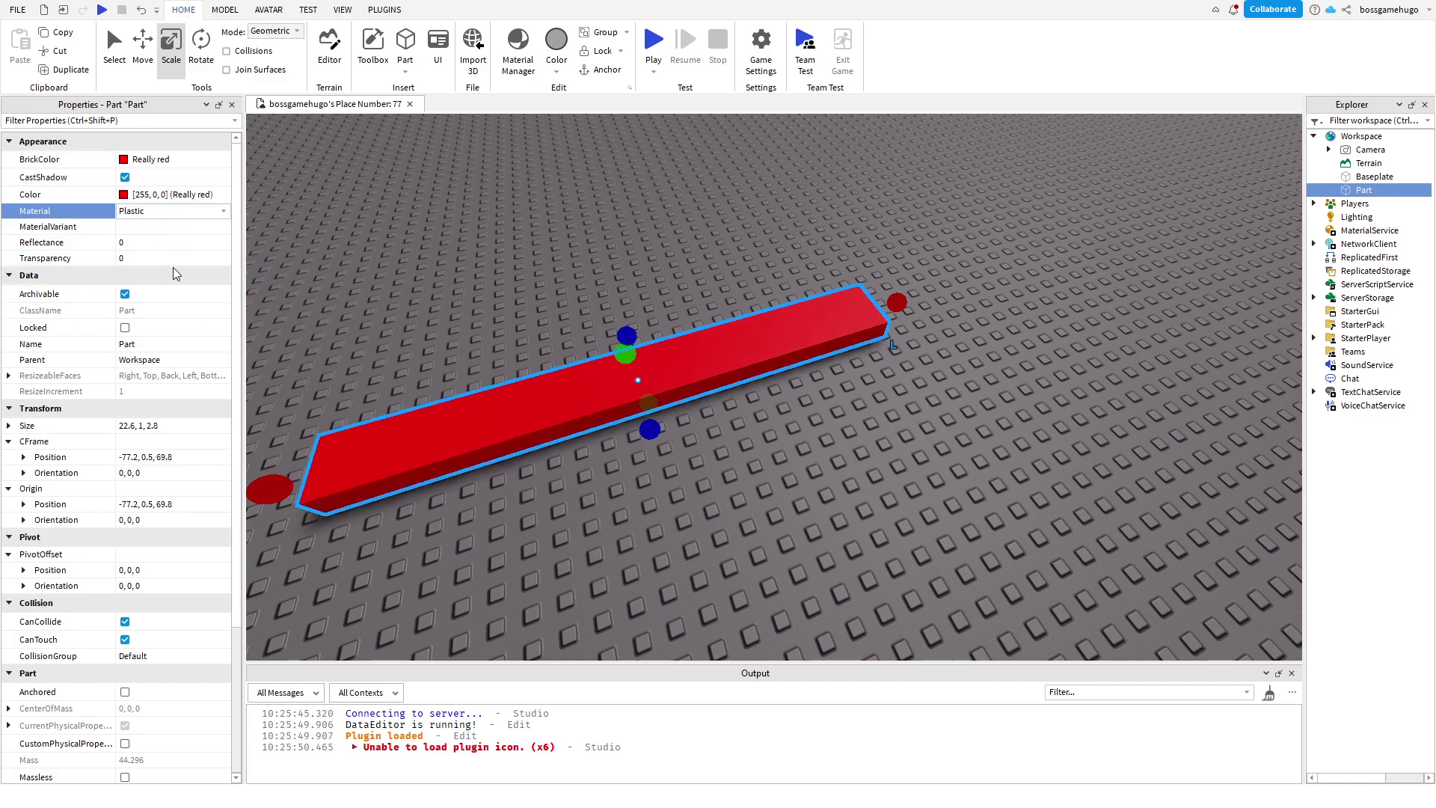
pyautogui.click(169, 295)
pyautogui.scroll(-5, 443, 217)
pyautogui.moveTo(648, 401)
pyautogui.mouseDown()
pyautogui.moveTo(825, 367)
pyautogui.moveTo(812, 374)
pyautogui.mouseUp()
pyautogui.click(792, 455)
pyautogui.click(845, 355)
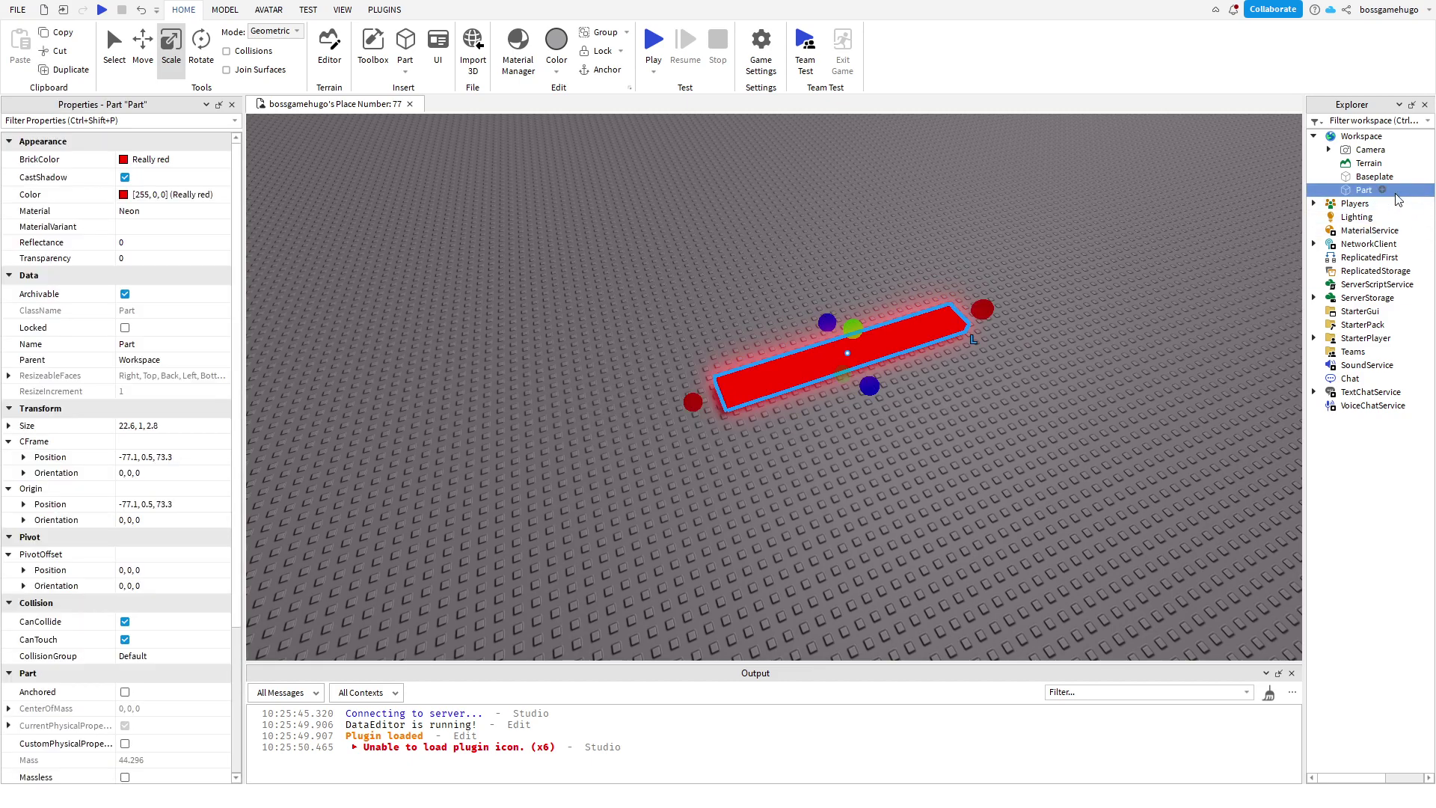
pyautogui.moveTo(1356, 203)
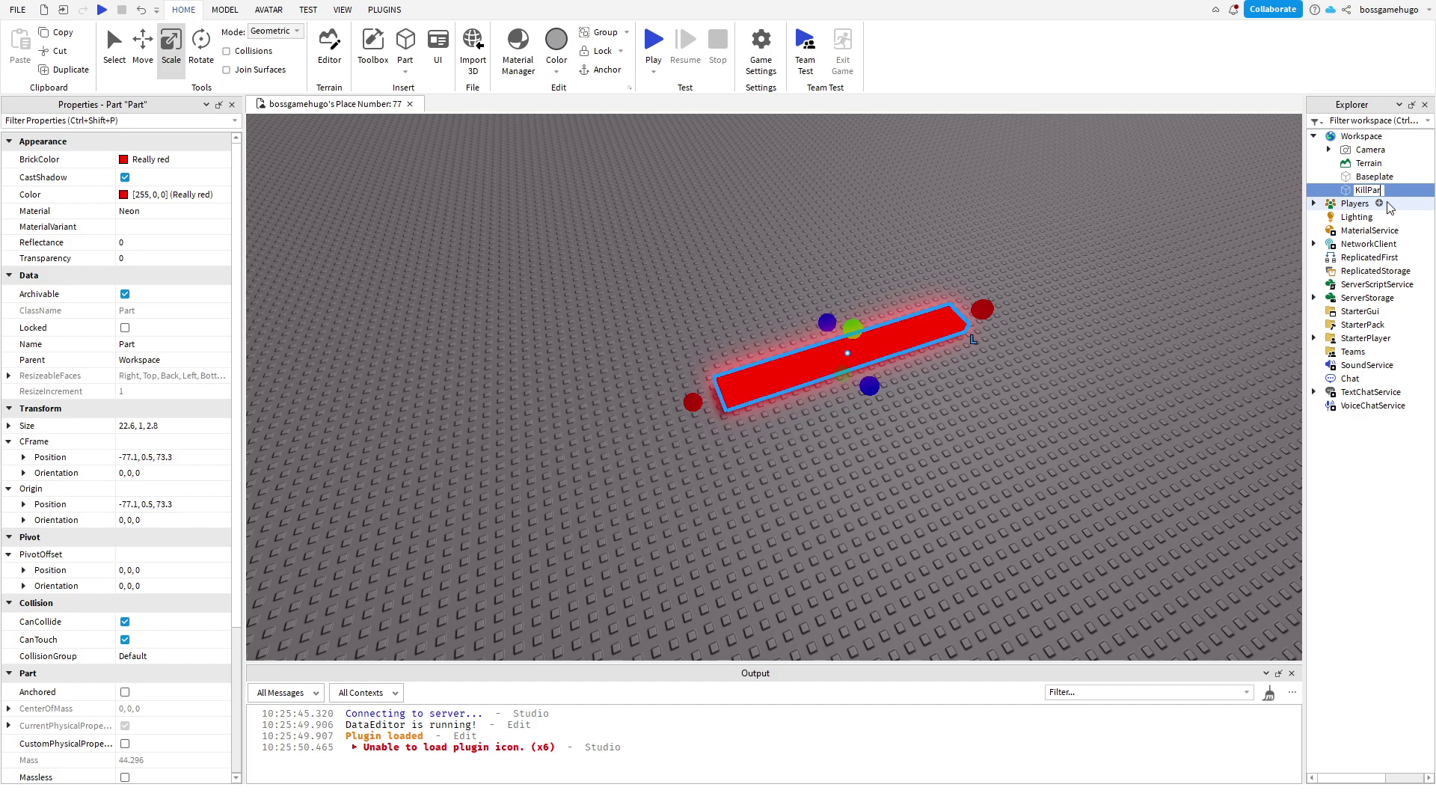
# Rename the part to KillPart and select it in Explorer.
pyautogui.write('t')
pyautogui.press('Return')
pyautogui.hotkey('ctrl', 'shift', 'x')
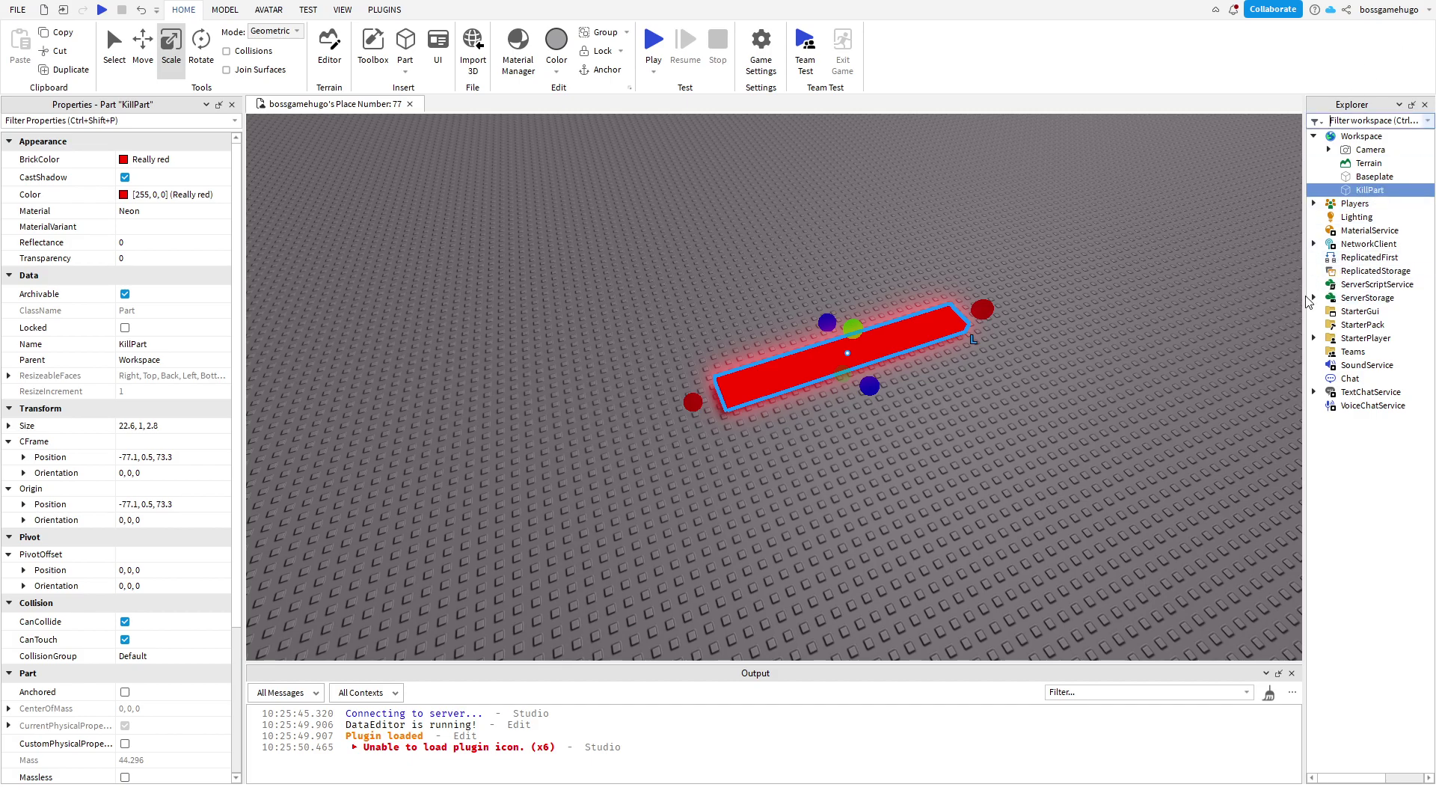
pyautogui.moveTo(1307, 302); pyautogui.dragTo(1245, 297)
pyautogui.click(1237, 237)
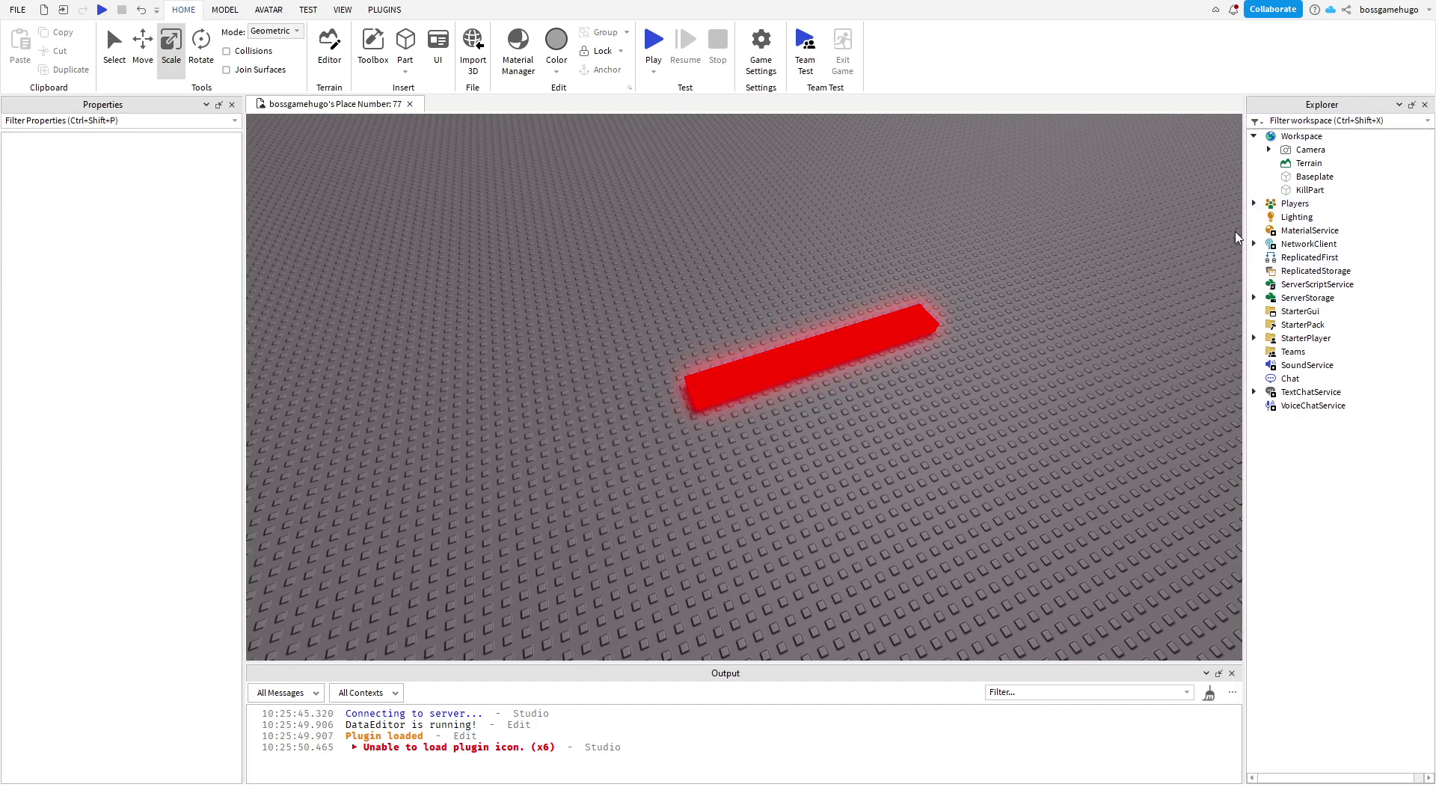
pyautogui.click(1310, 189)
pyautogui.click(1078, 283)
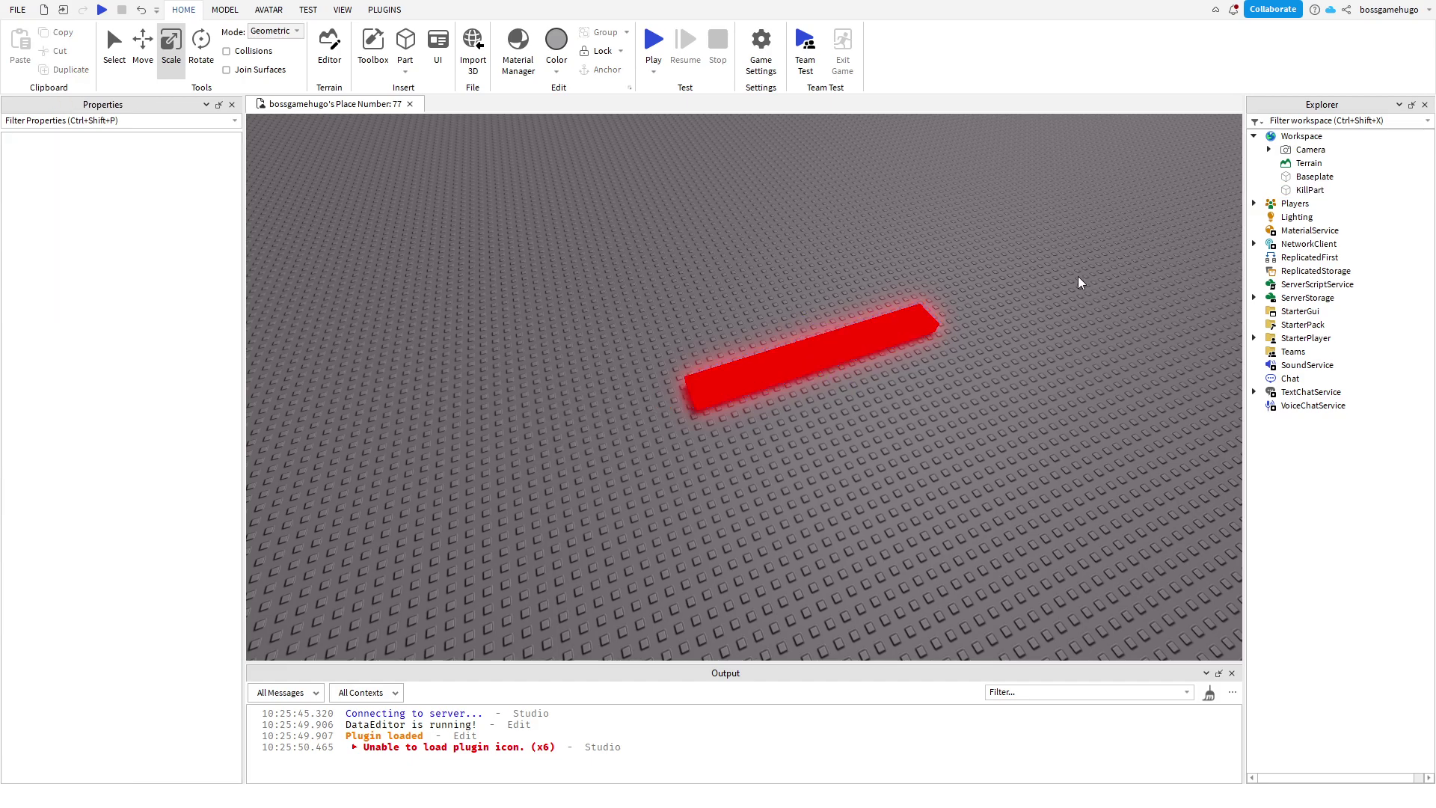
pyautogui.click(1315, 190)
pyautogui.click(1335, 190)
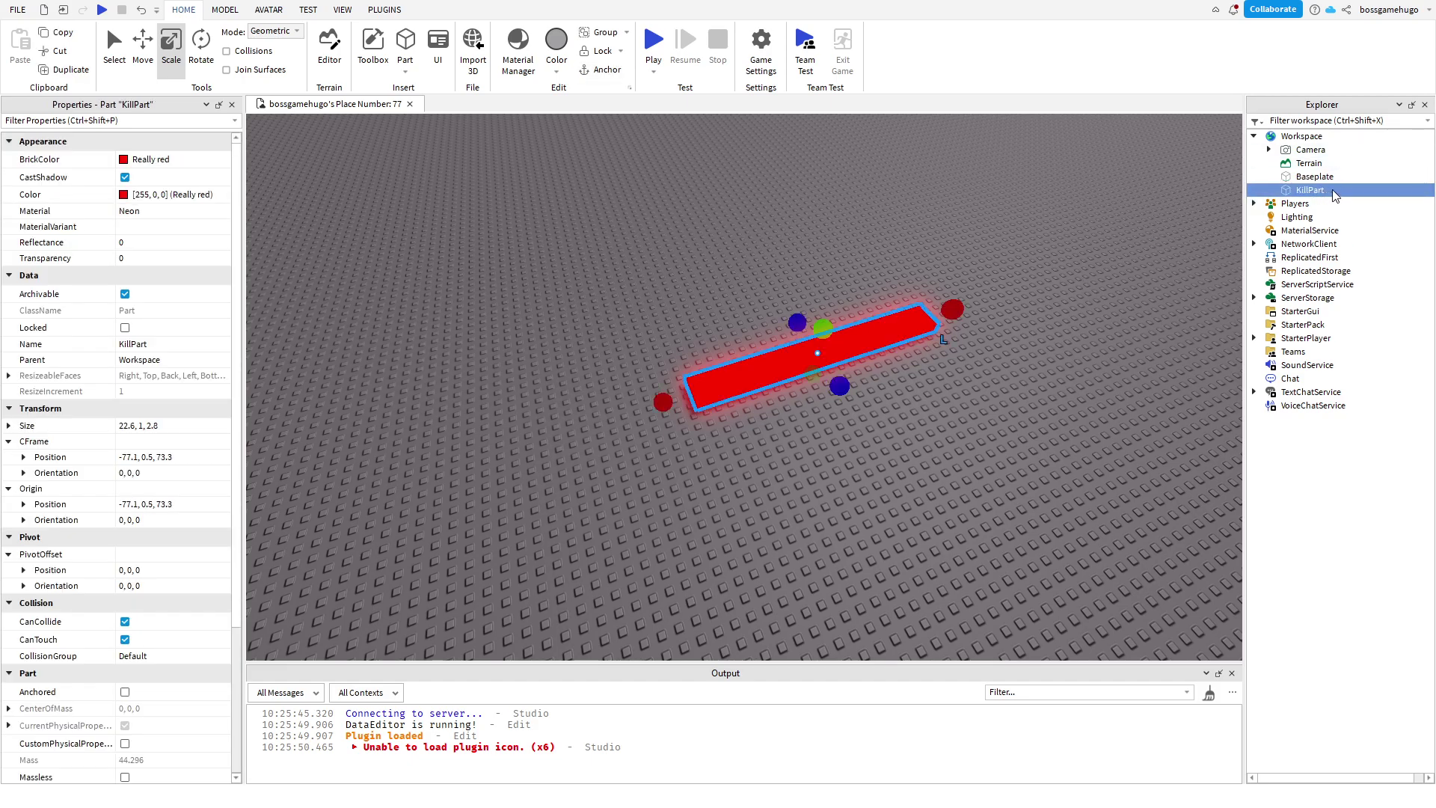
# Add a Script under KillPart and delete its default print line.
pyautogui.click(1305, 263)
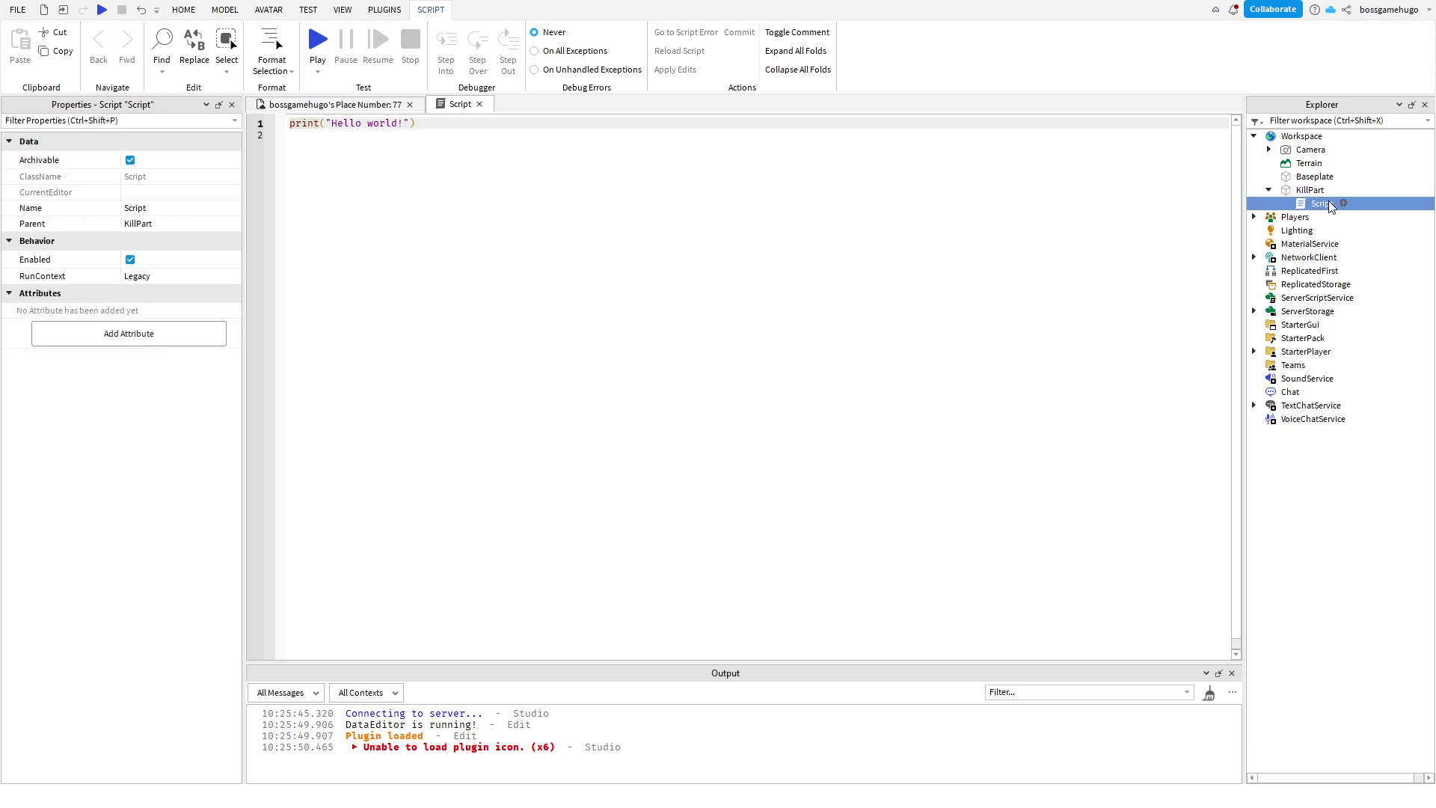
pyautogui.click(778, 262)
pyautogui.press('BackSpace')
pyautogui.press('BackSpace')
pyautogui.press('BackSpace')
pyautogui.press('BackSpace')
pyautogui.press('BackSpace')
pyautogui.press('BackSpace')
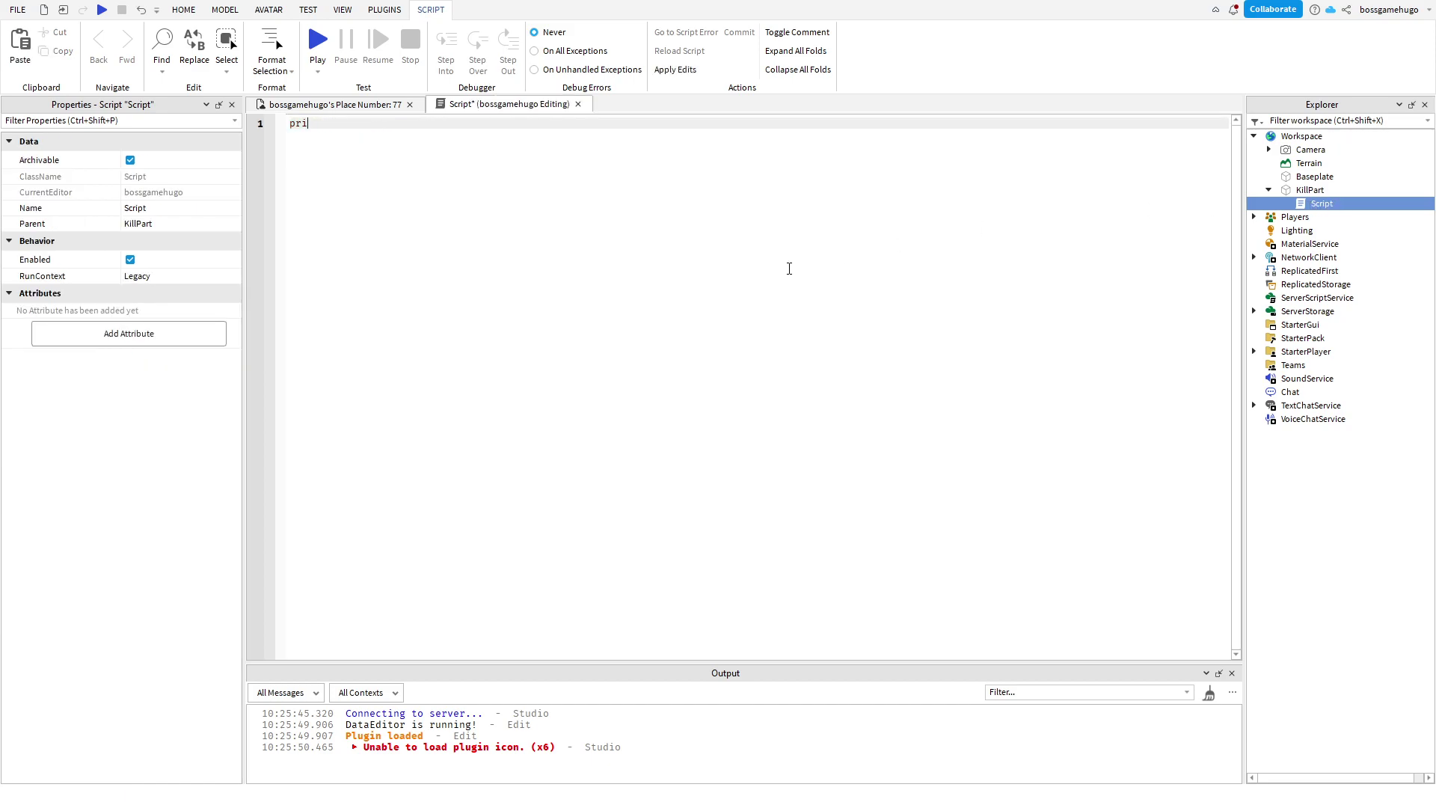
pyautogui.press('BackSpace')
pyautogui.press('BackSpace')
pyautogui.press('BackSpace')
# Write the Touched:Connect(function(hit) handler with an if hit.Parent:FindFirstChild Humanoid check.
pyautogui.write('script.Parent')
pyautogui.write('.Touched:Connect(')
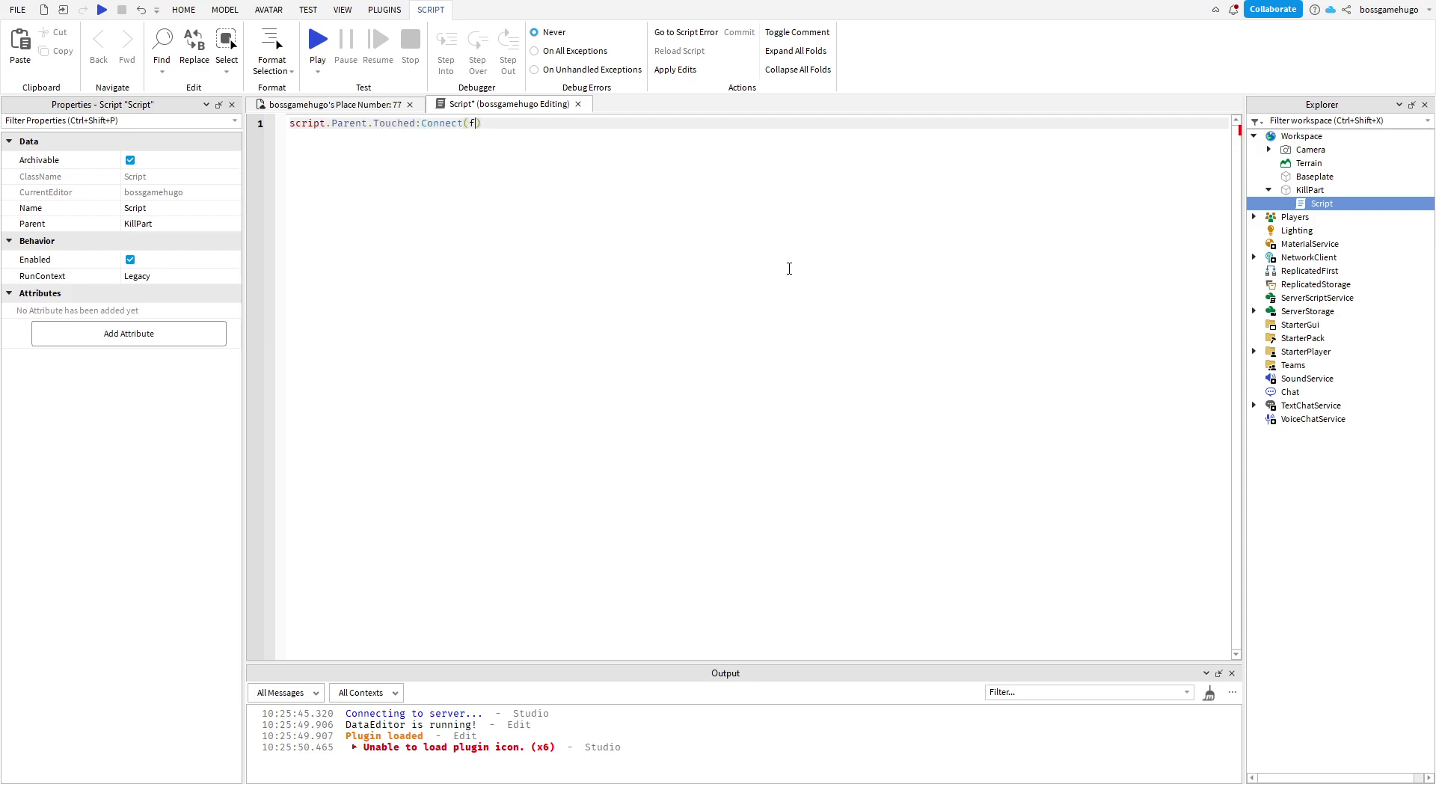
pyautogui.write('function)')
pyautogui.write('hi')
pyautogui.write('t')
pyautogui.press('Return')
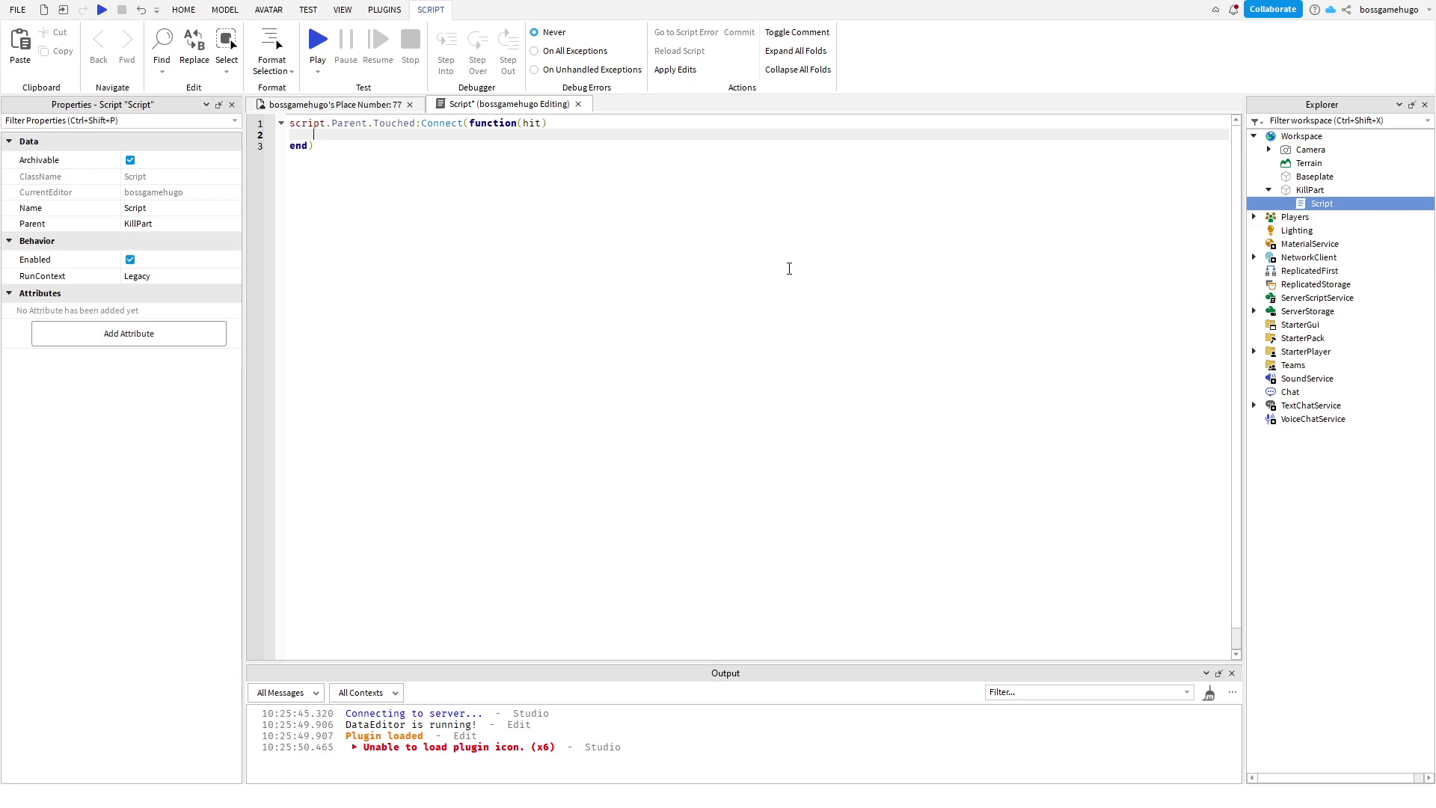
pyautogui.write('if')
pyautogui.write(' hit.Parent:')
pyautogui.write('FindFirstChild("Huma')
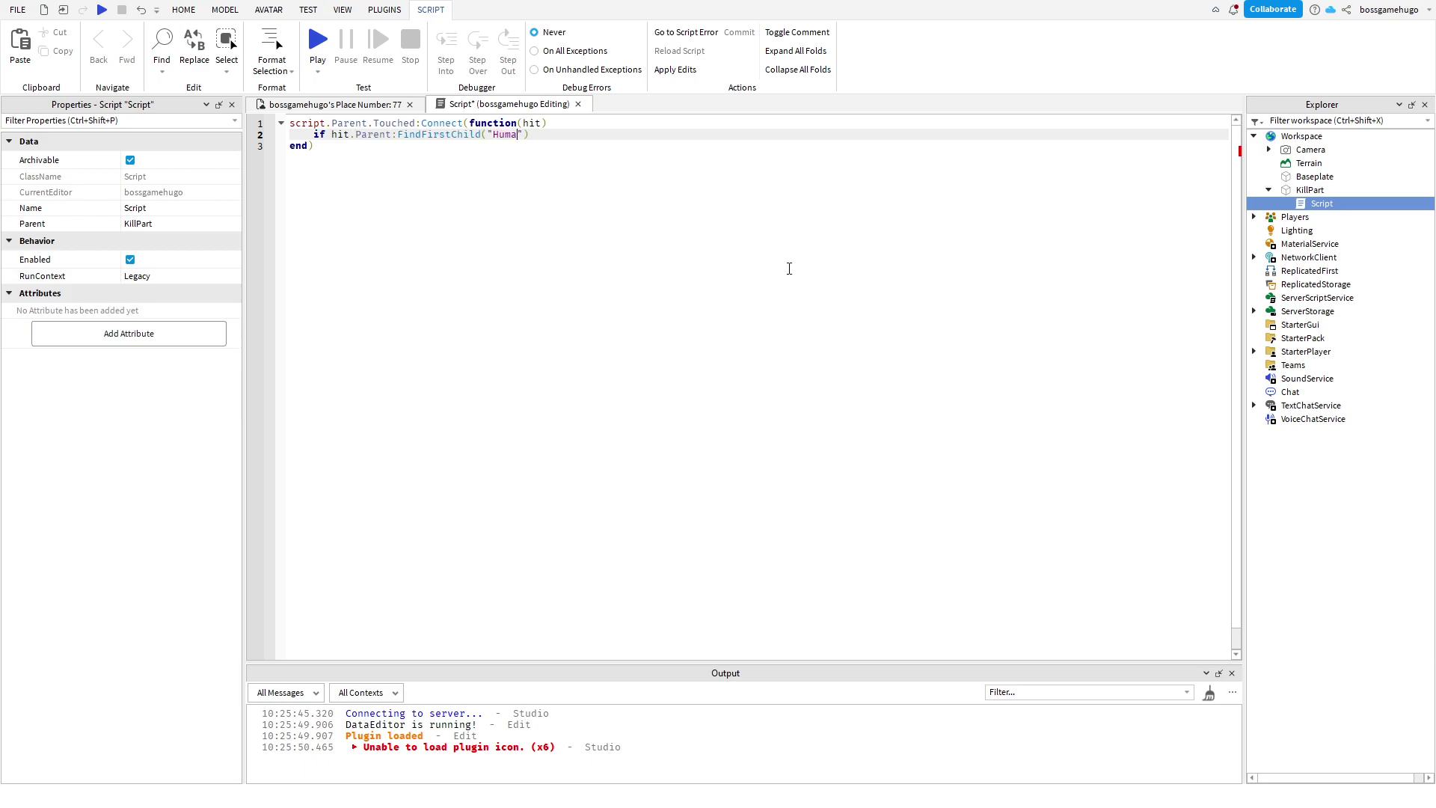
pyautogui.write('nopi')
pyautogui.write('d')
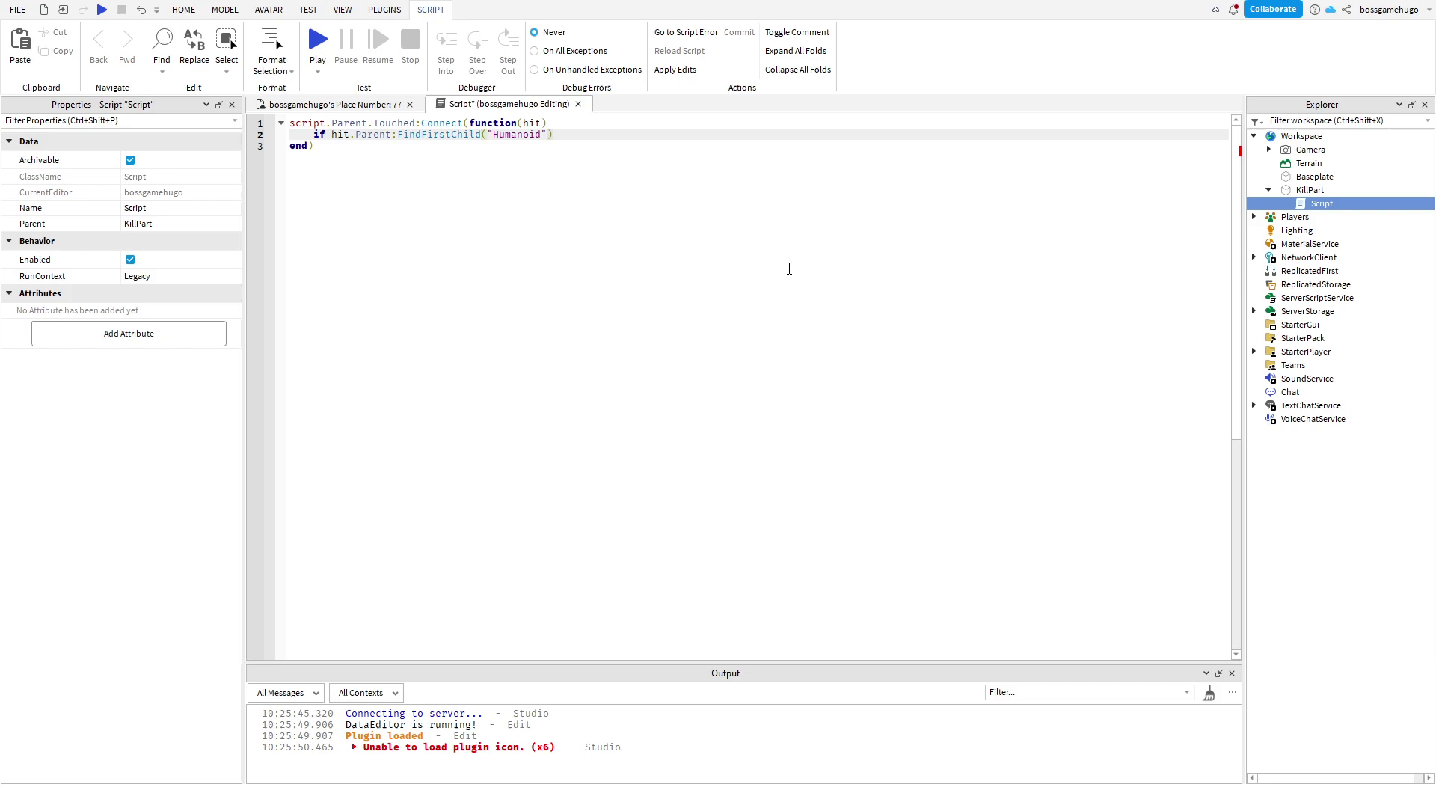
pyautogui.press('End')
pyautogui.write('then')
pyautogui.press('Return')
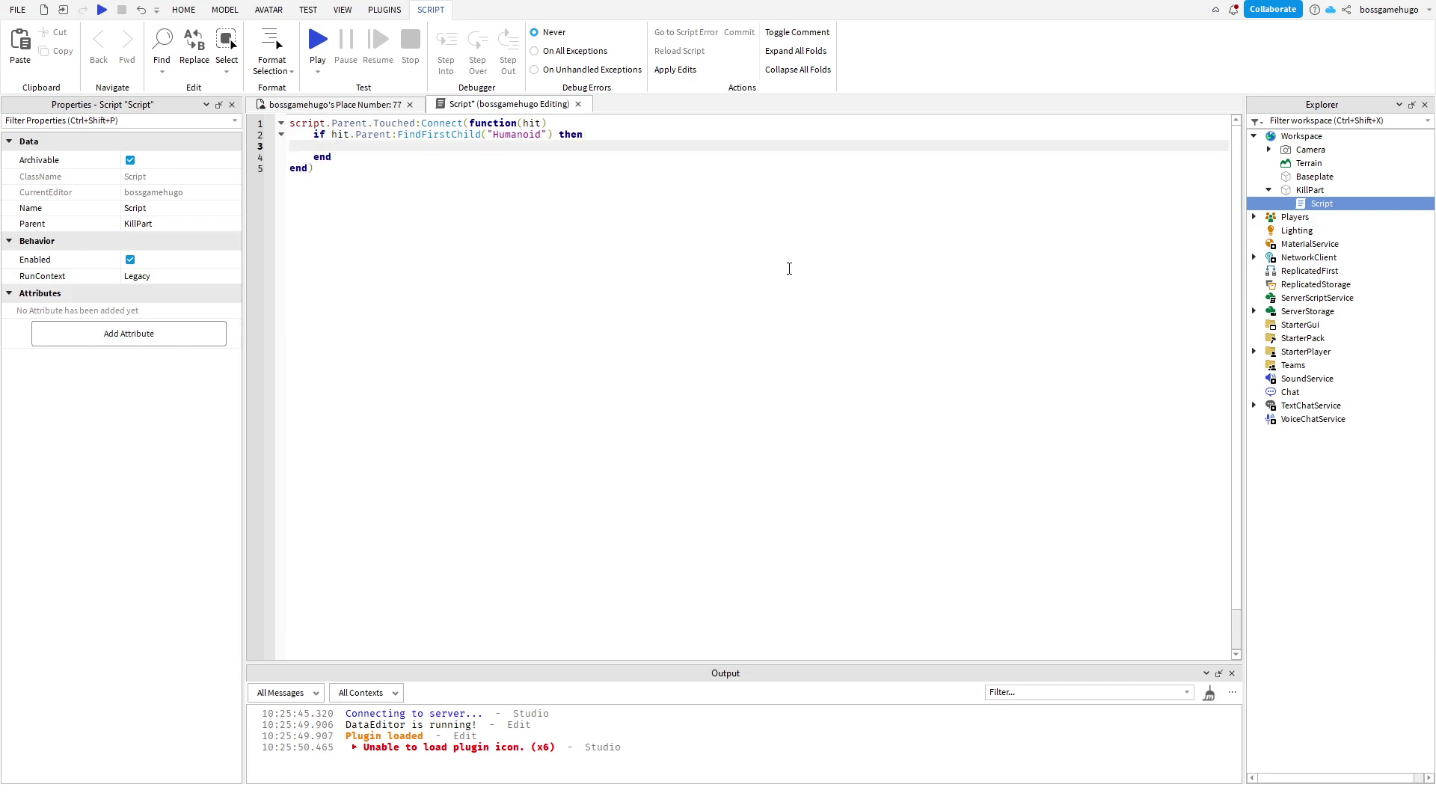
# Add a local humanoid lookup using hit.Parent:FindFirstChild on line 3.
pyautogui.write('local ')
pyautogui.write('humanoid = ')
pyautogui.write('hi')
pyautogui.write('t')
pyautogui.press('BackSpace')
pyautogui.press('BackSpace')
pyautogui.press('BackSpace')
pyautogui.press('BackSpace')
pyautogui.write('hit.Parent')
pyautogui.press('Tab')
pyautogui.write('("')
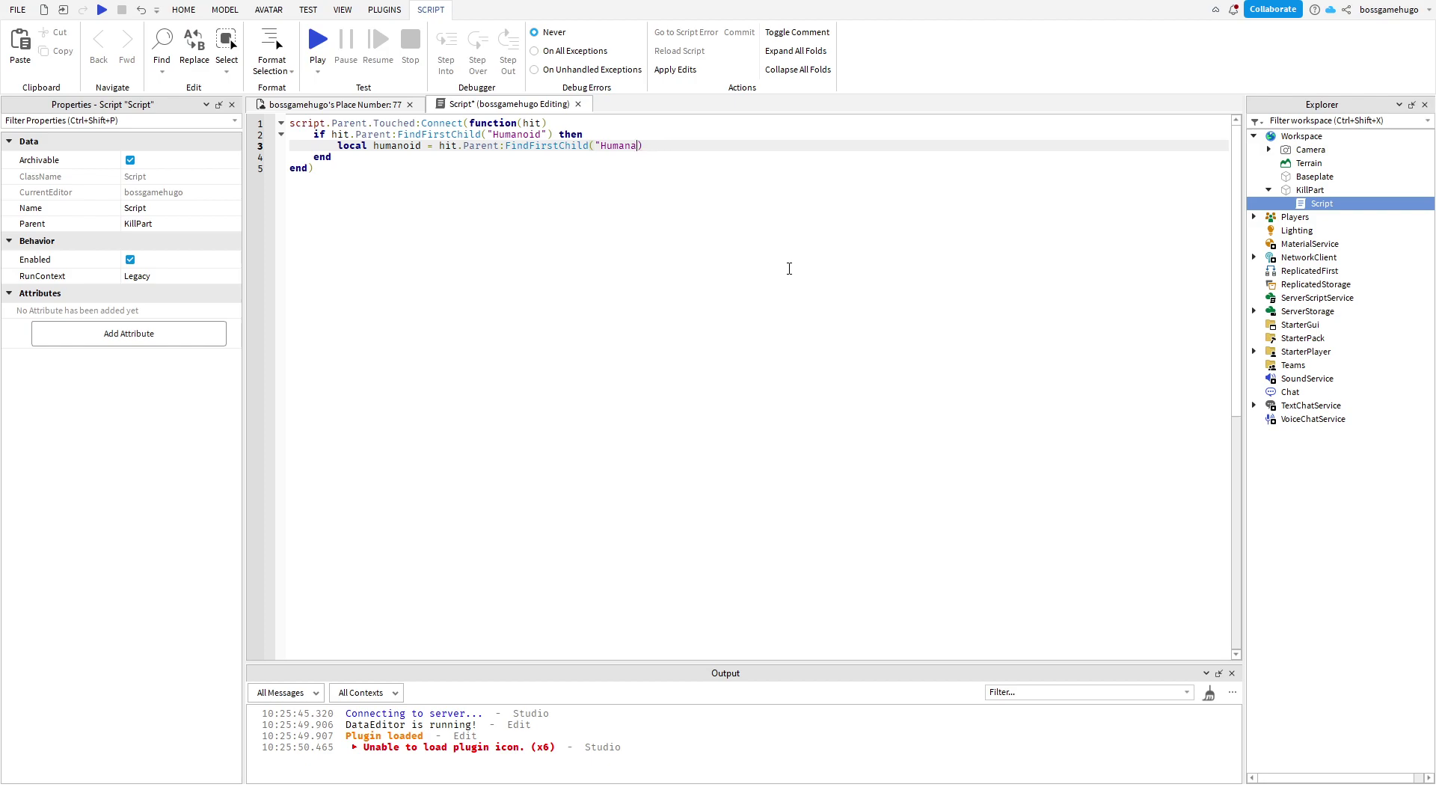
pyautogui.write('noid')
# Close the Humanoid lookup string and add humanoid.Health = 0 on line 4.
pyautogui.hotkey('ctrl', 'z')
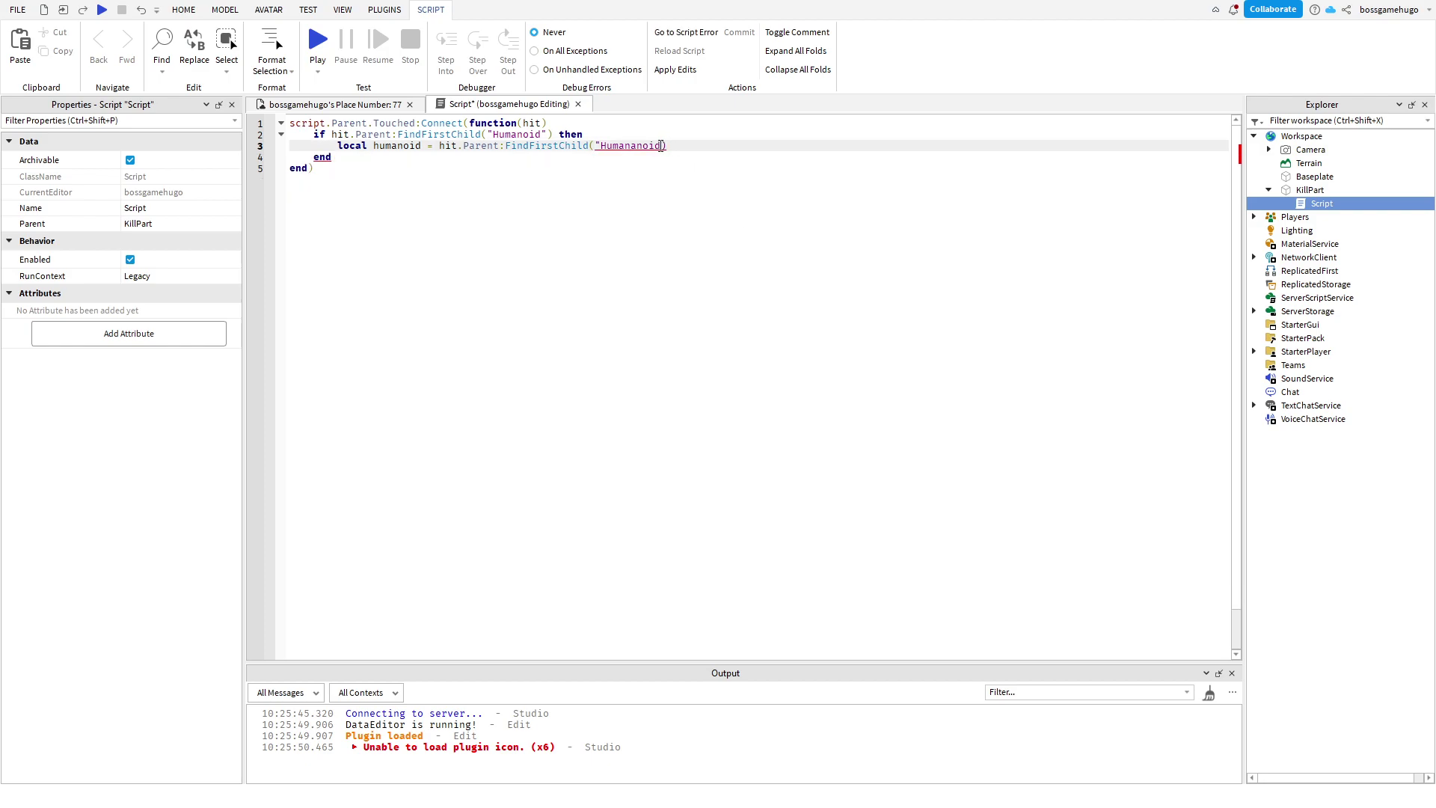
pyautogui.write('"')
pyautogui.press('End')
pyautogui.press('Return')
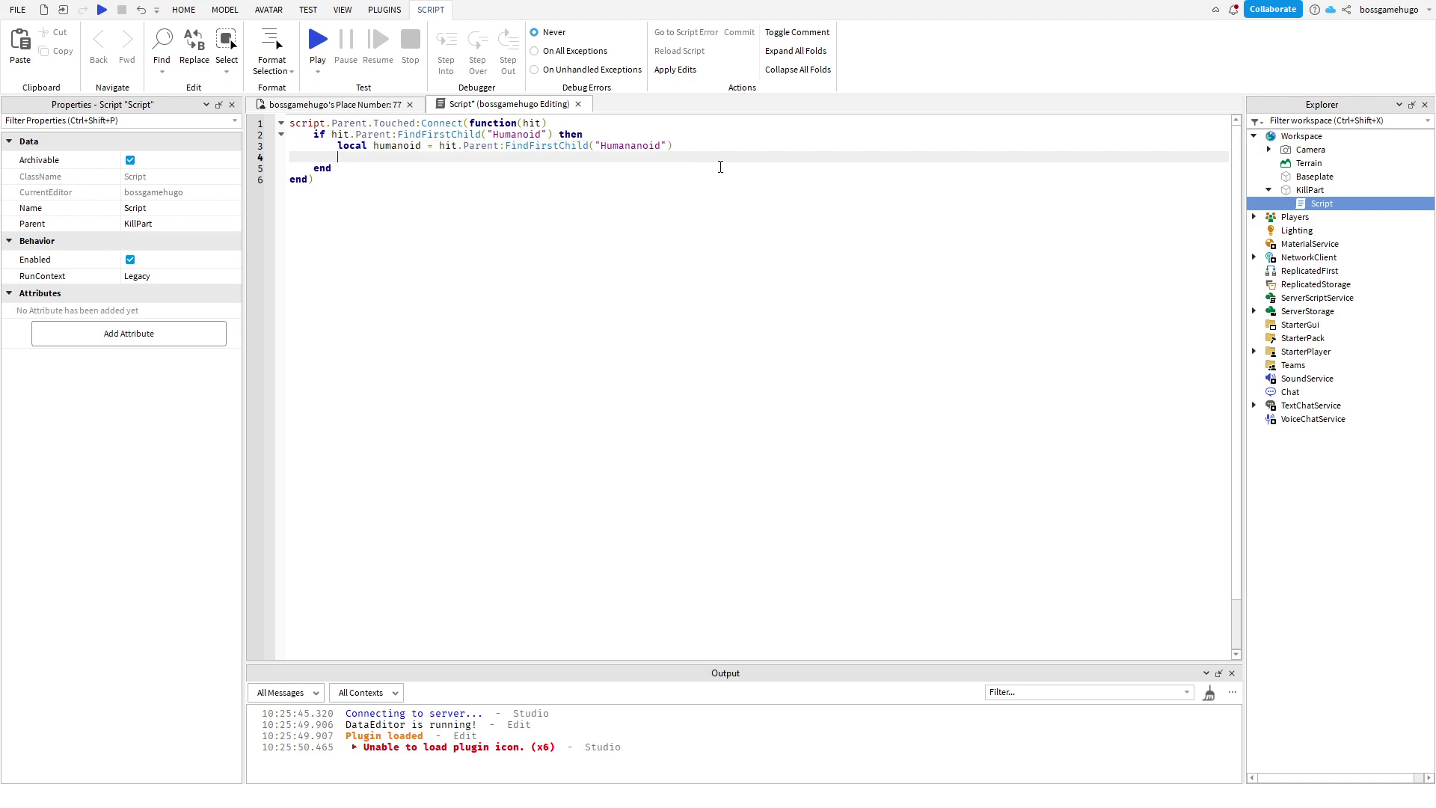
pyautogui.write('h')
pyautogui.write('umanoid.Heal')
pyautogui.write('th = ')
pyautogui.write('0')
pyautogui.click(416, 177)
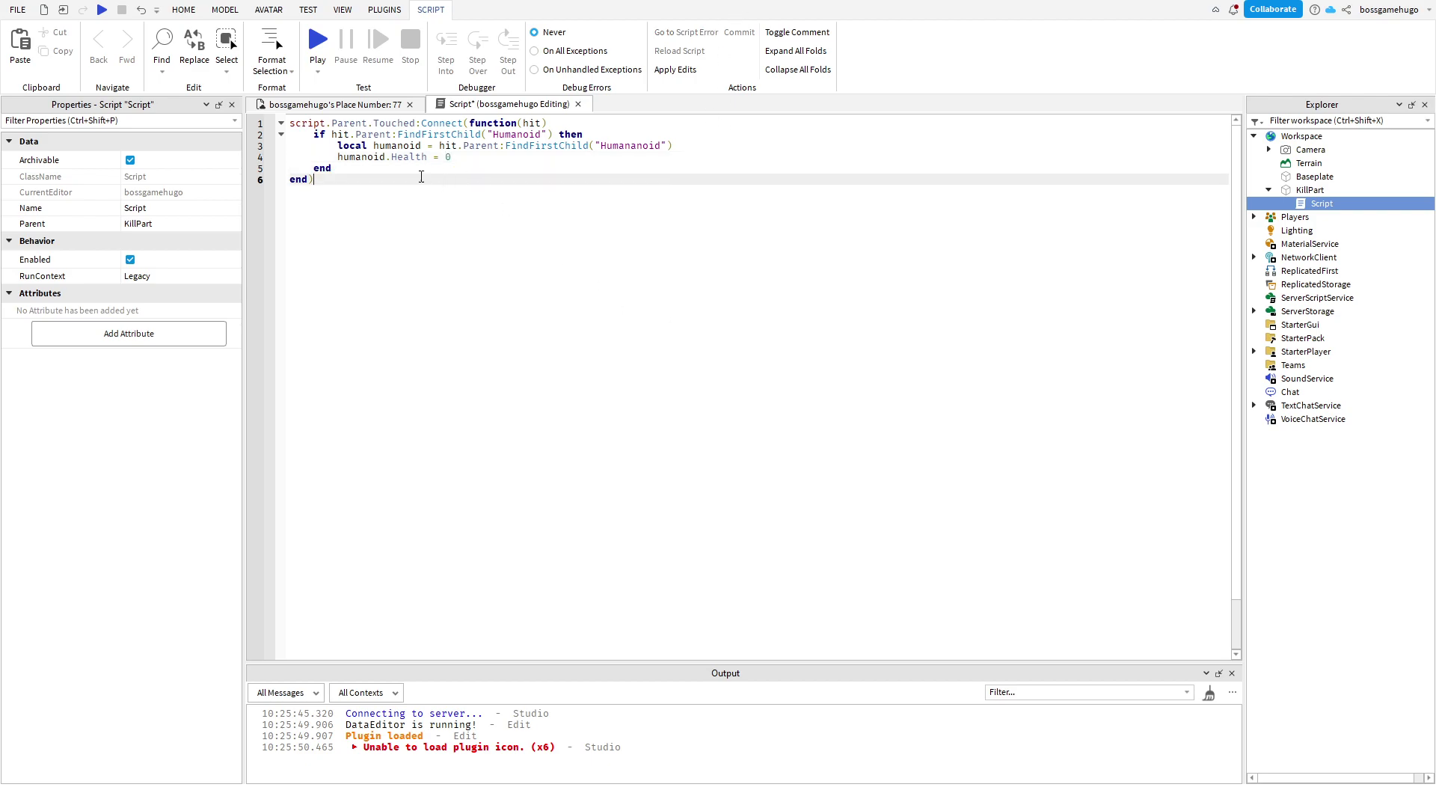
pyautogui.click(369, 103)
# Playtest, walk onto KillPart, and open the script line raising the nil Health error.
pyautogui.click(671, 64)
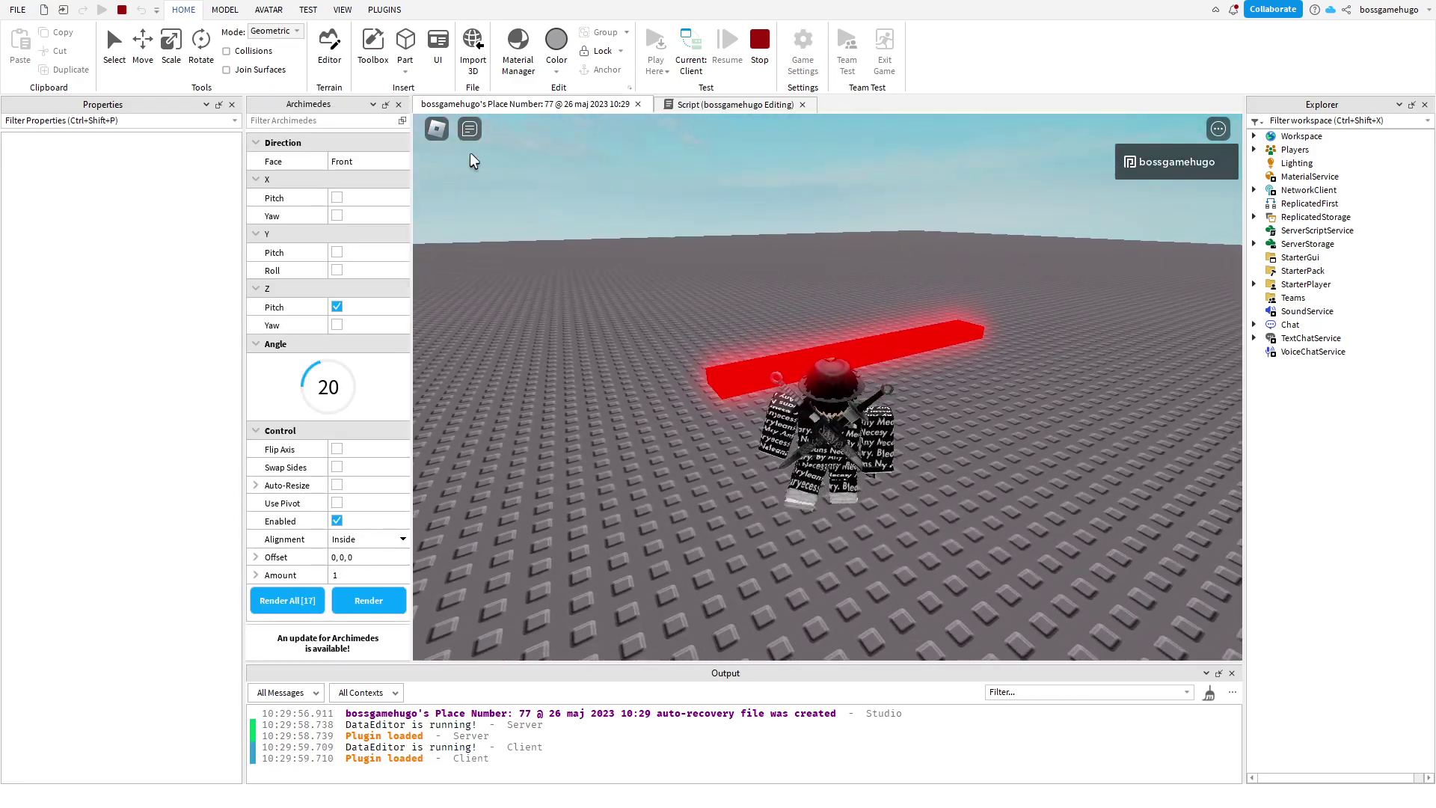
pyautogui.scroll(5, 715, 267)
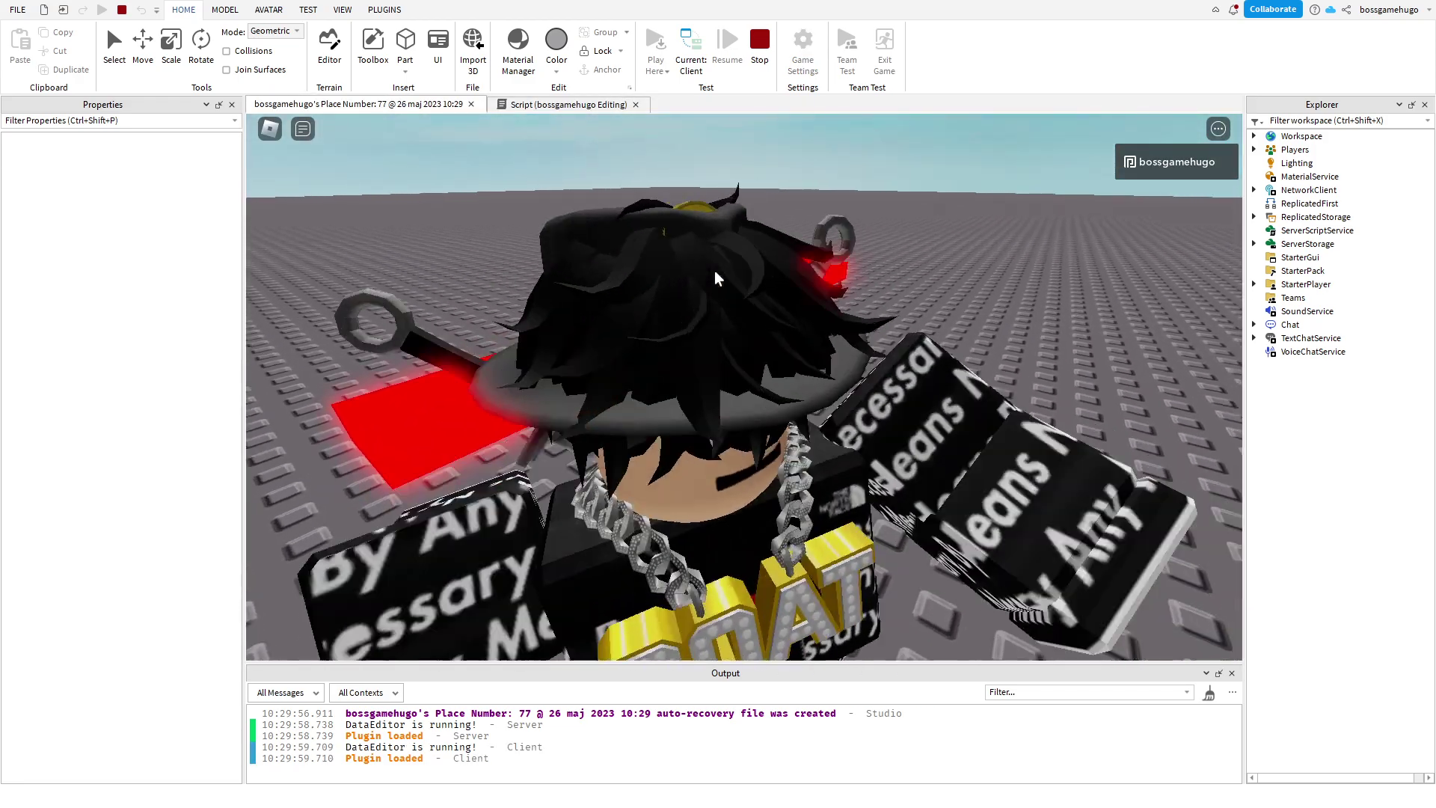
pyautogui.scroll(-3, 715, 277)
pyautogui.scroll(-3, 715, 276)
pyautogui.scroll(-2, 715, 276)
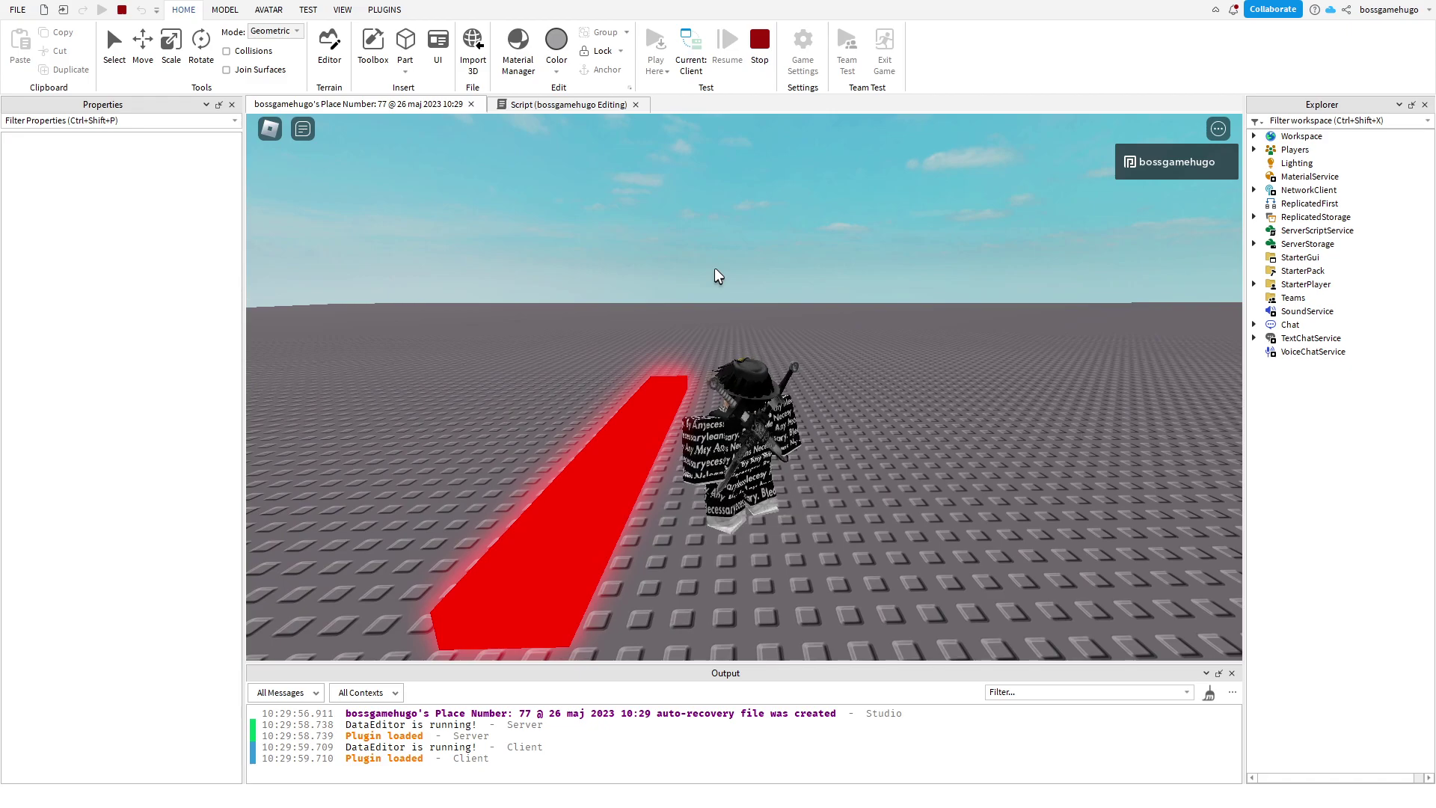
pyautogui.press('a')
pyautogui.moveTo(715, 267); pyautogui.dragTo(715, 267, button='right')
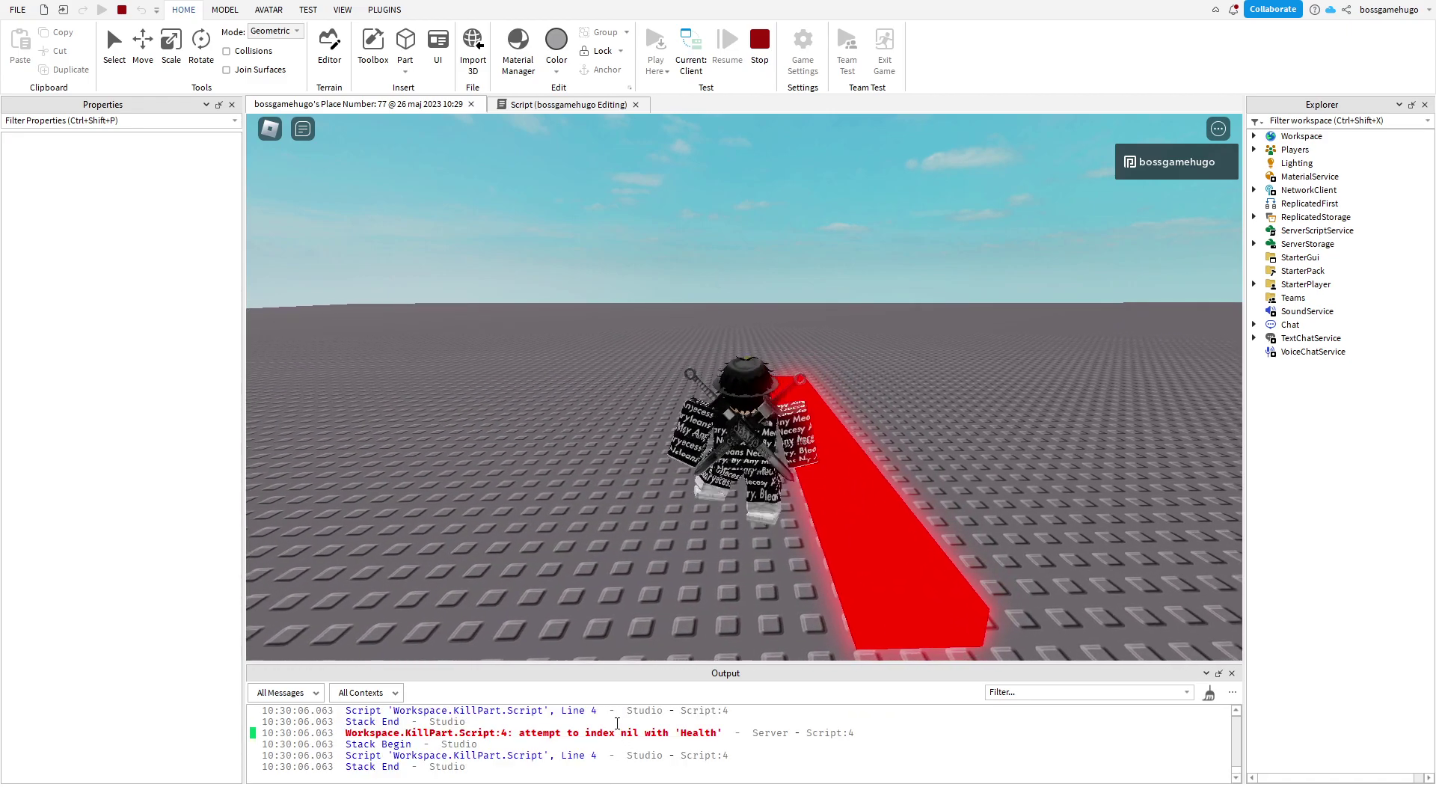
pyautogui.click(617, 732)
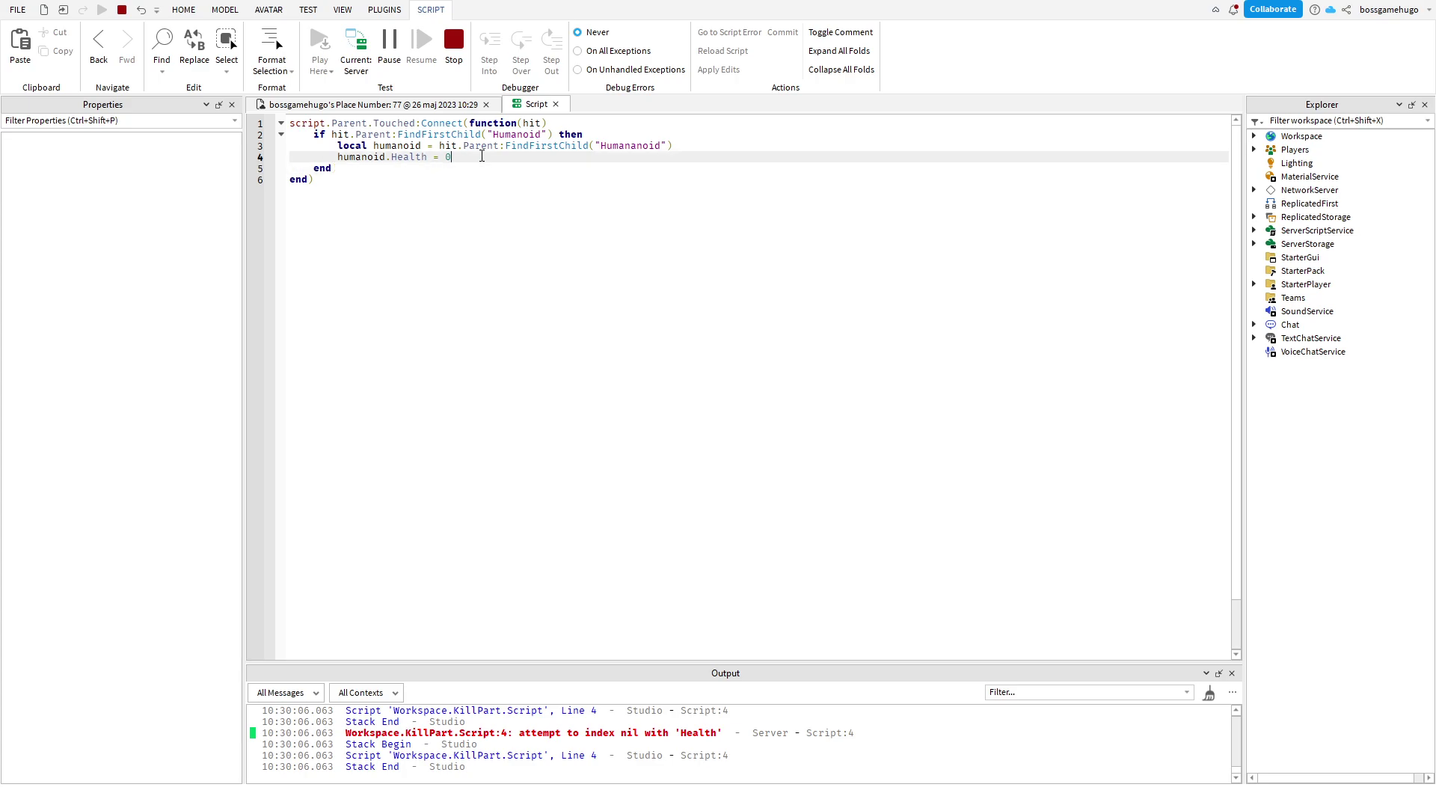
# Switch the playtest to Client view and locate the character model under Workspace.
pyautogui.click(367, 104)
pyautogui.click(690, 53)
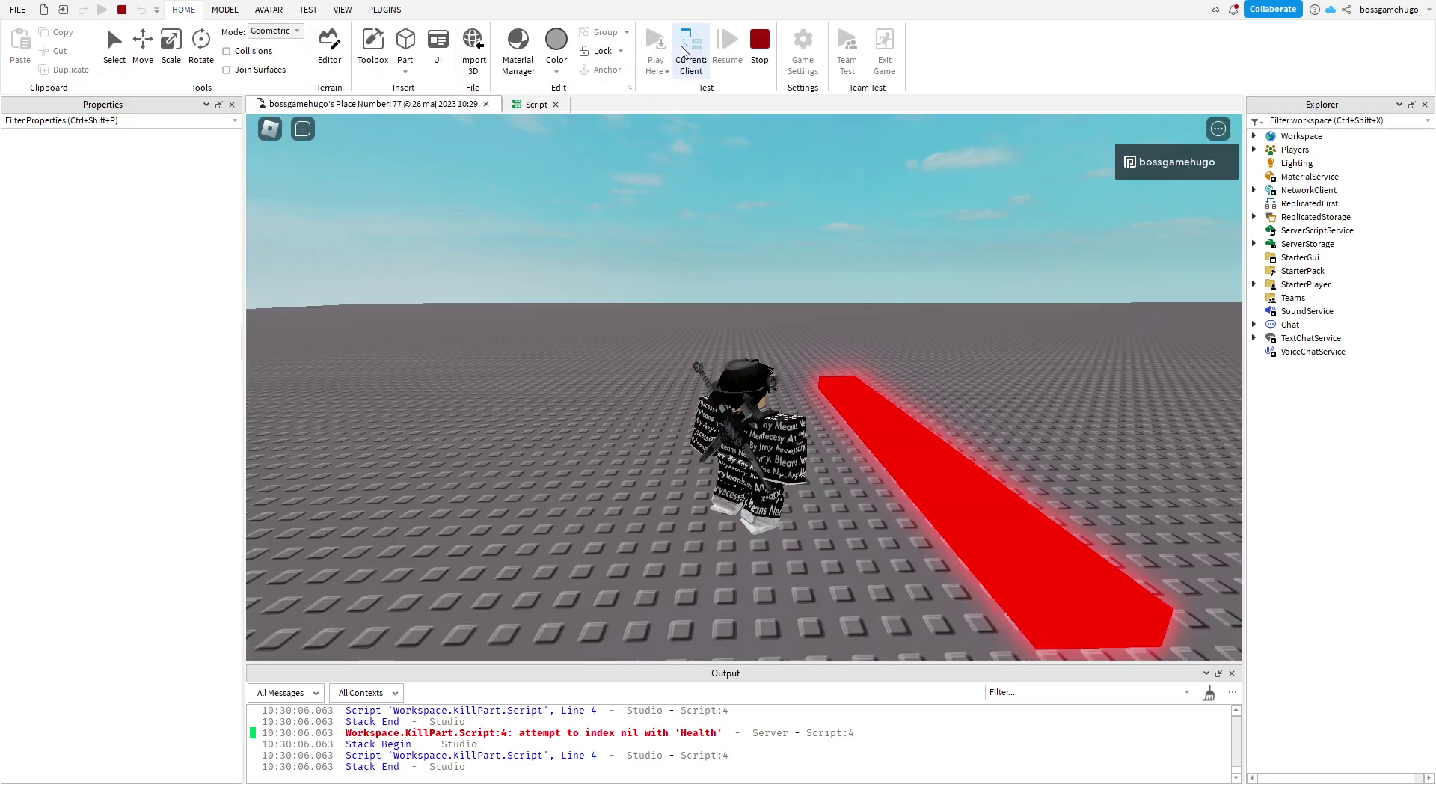
pyautogui.click(1254, 148)
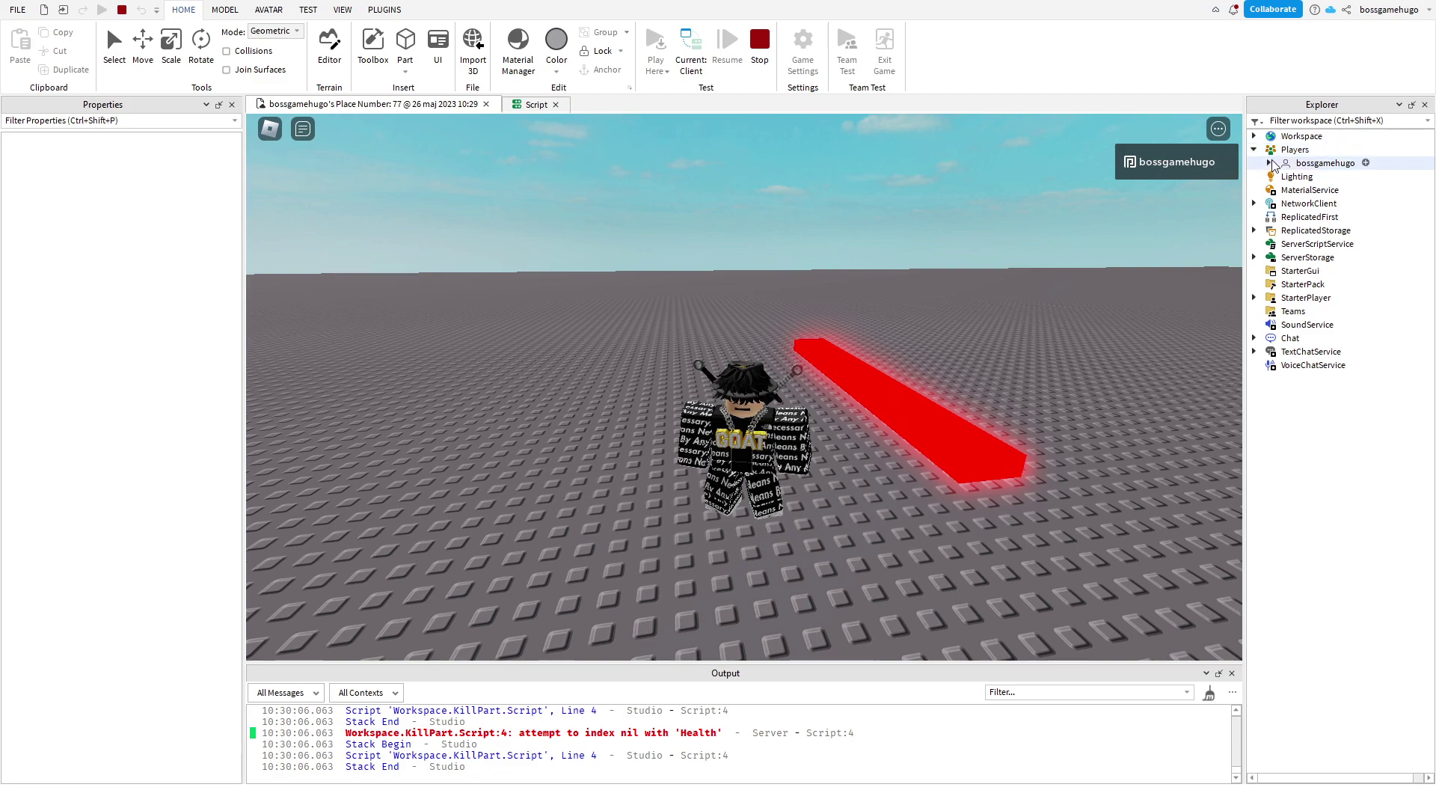
pyautogui.click(1272, 149)
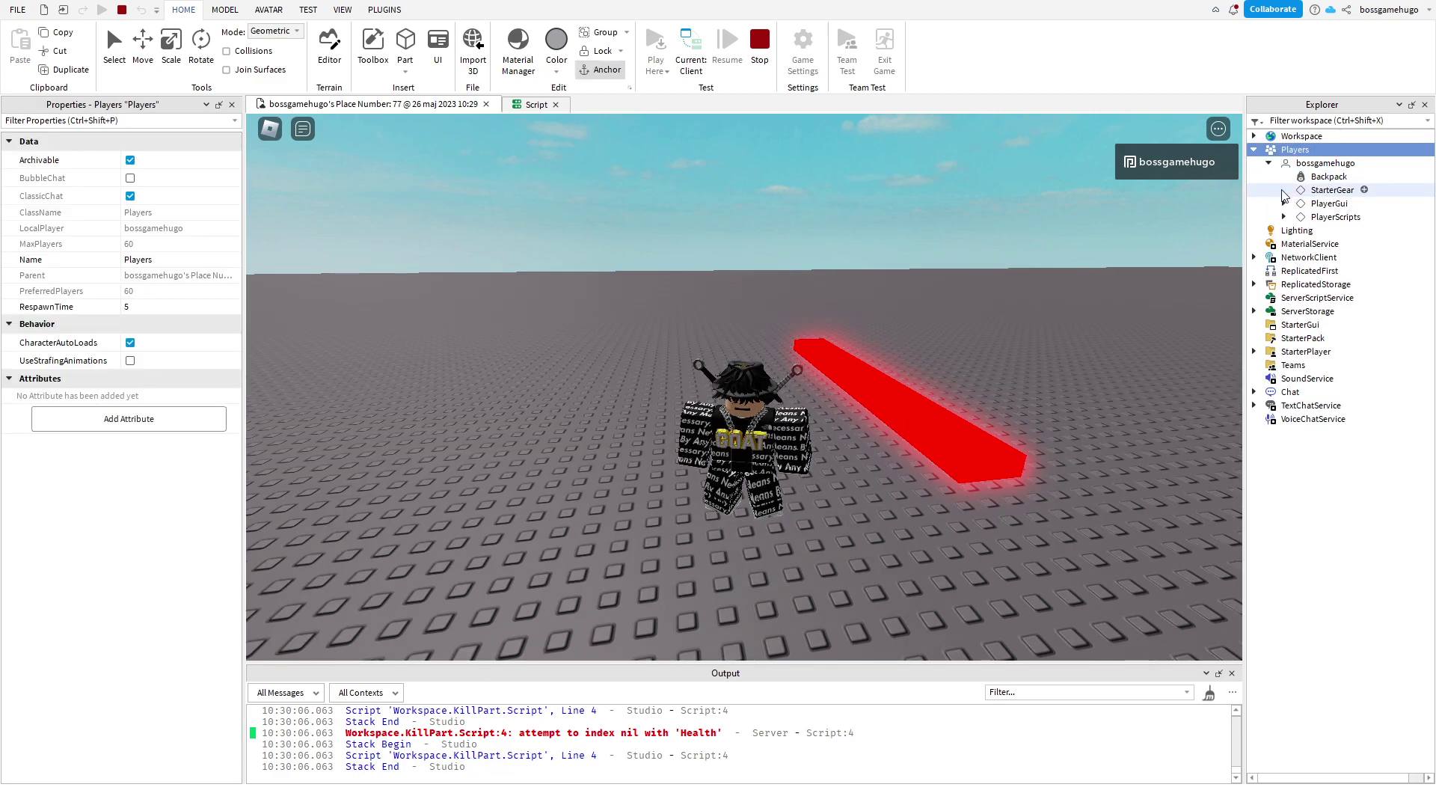
pyautogui.click(1256, 150)
pyautogui.click(1280, 137)
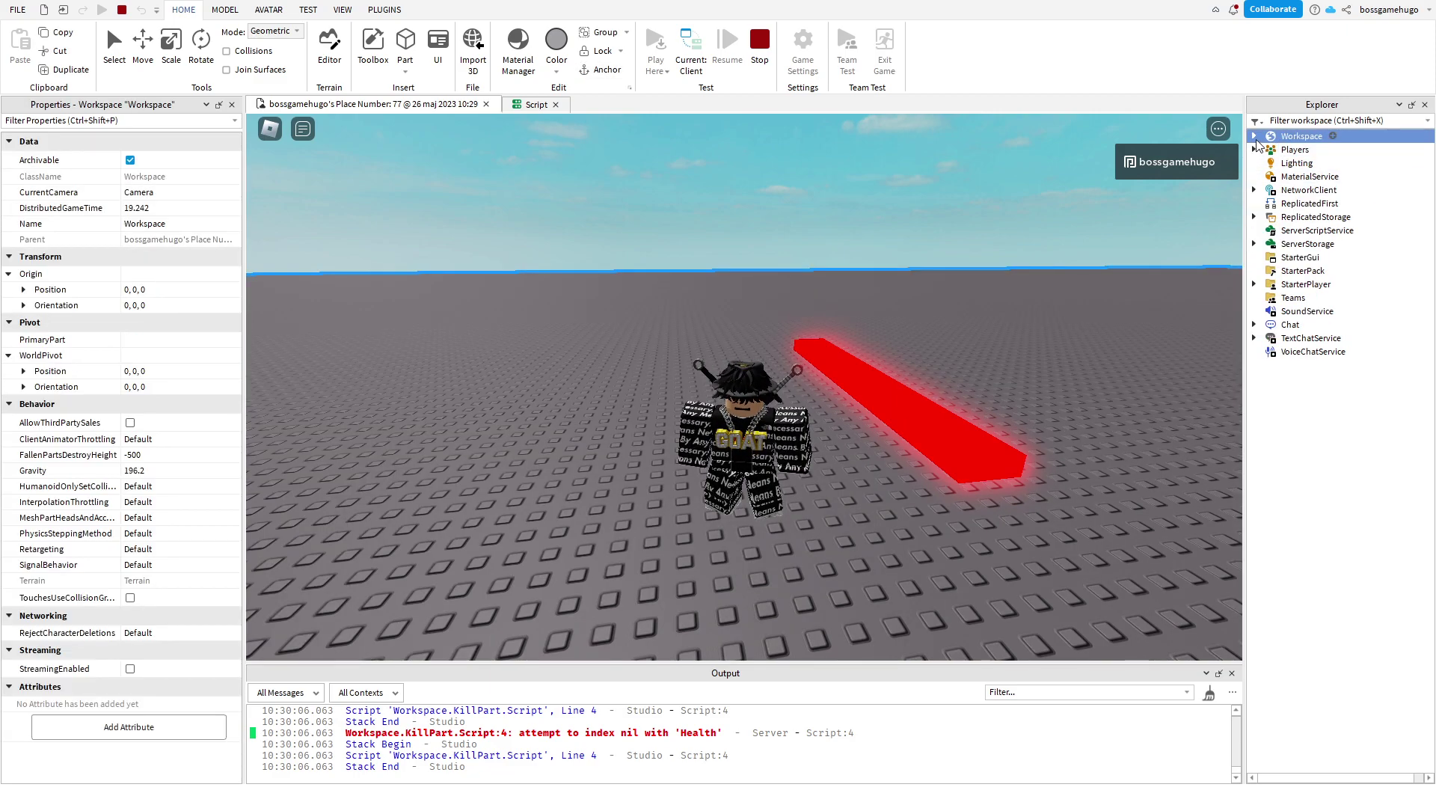
pyautogui.click(1324, 177)
# Expand the character and inspect its Humanoid, confirming Health is still 100.
pyautogui.click(1269, 177)
pyautogui.click(1313, 190)
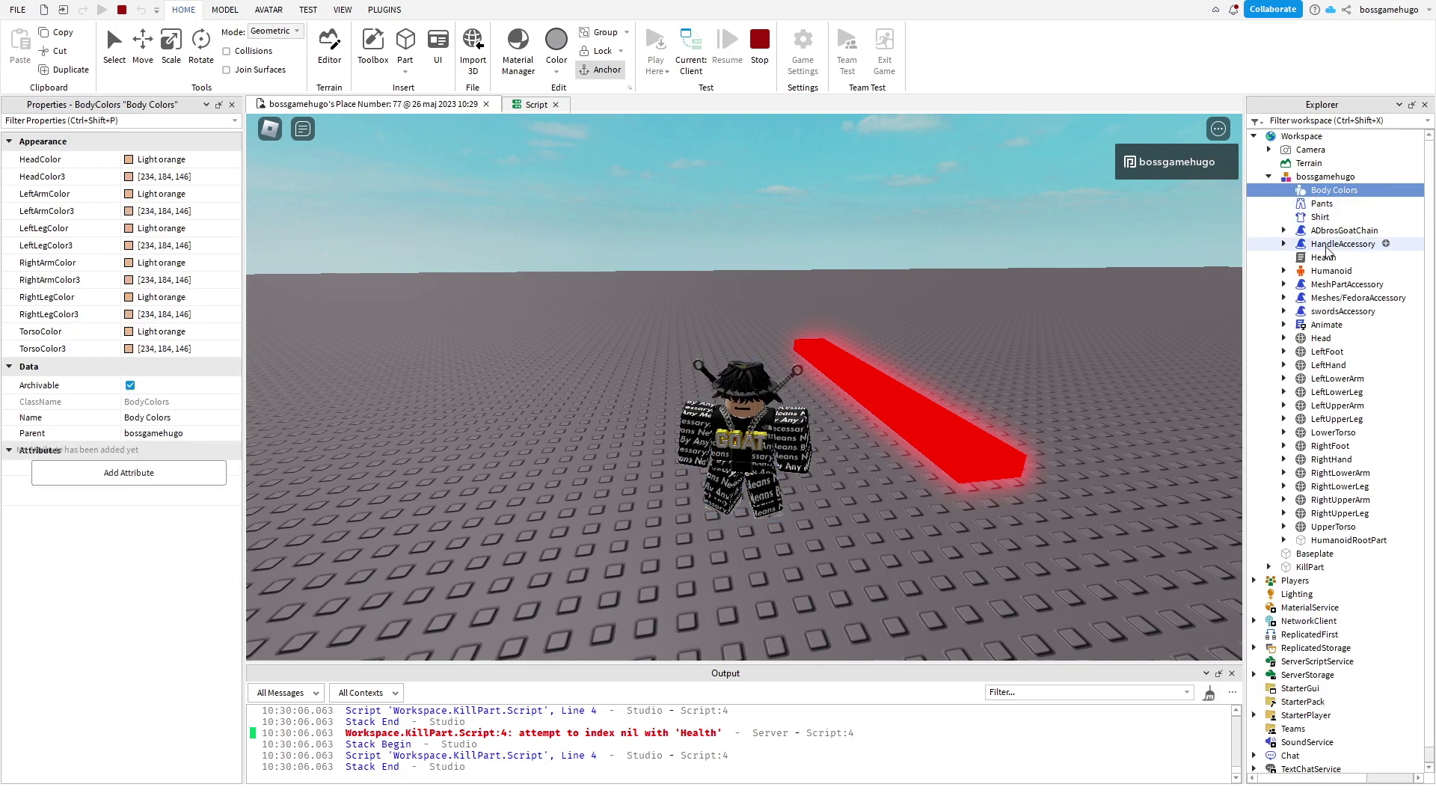
pyautogui.click(1324, 258)
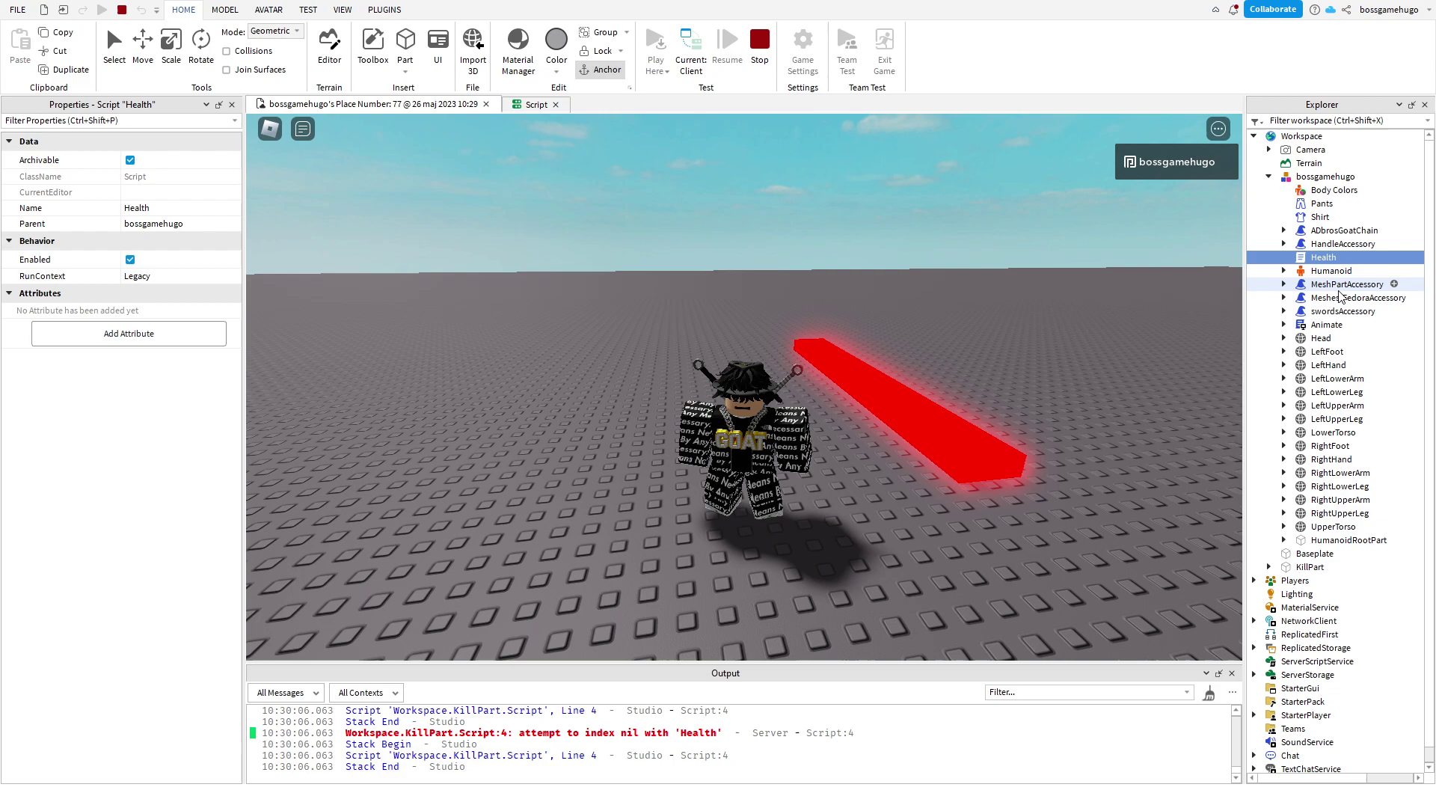
pyautogui.click(1333, 274)
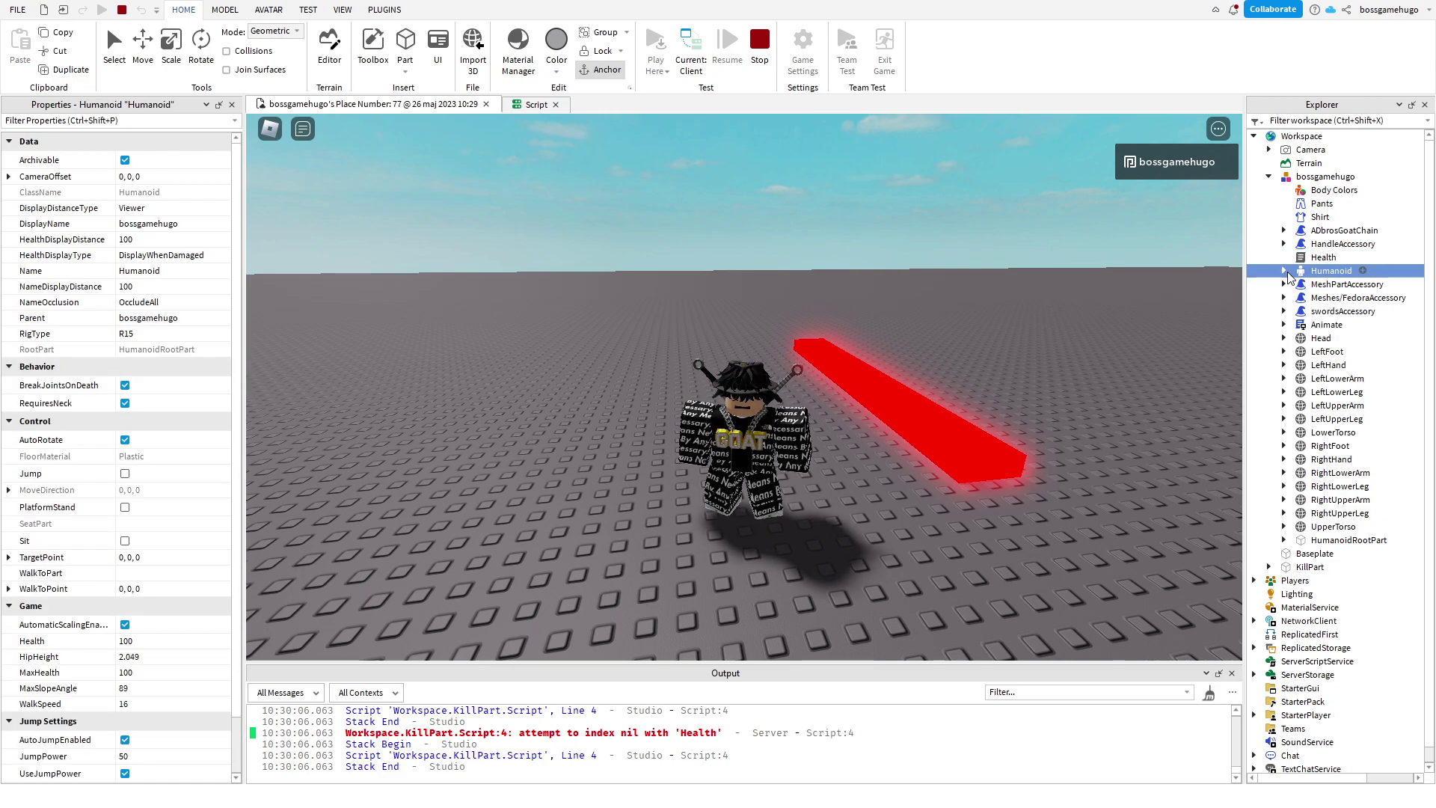
pyautogui.click(1284, 272)
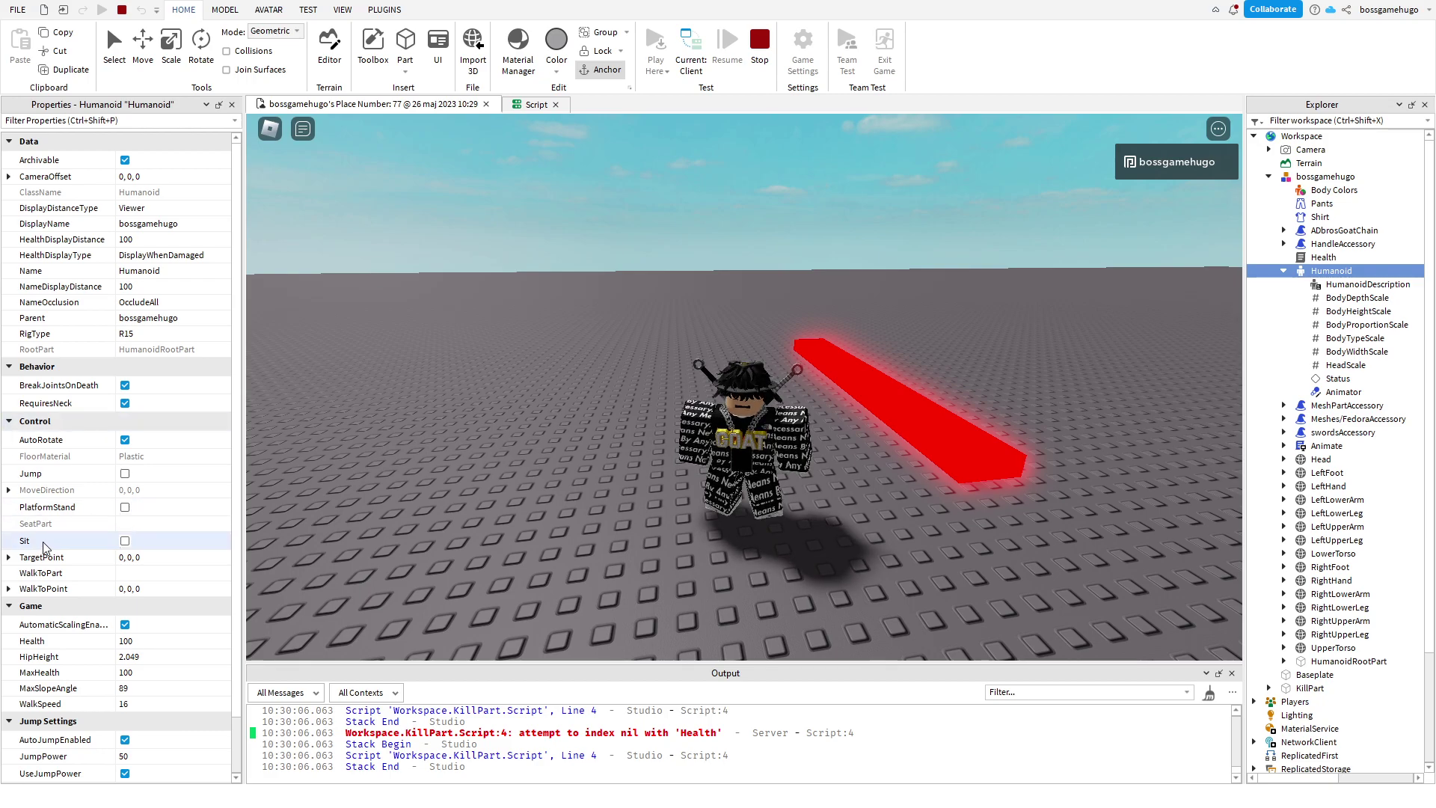
pyautogui.scroll(-3, 123, 539)
pyautogui.click(137, 579)
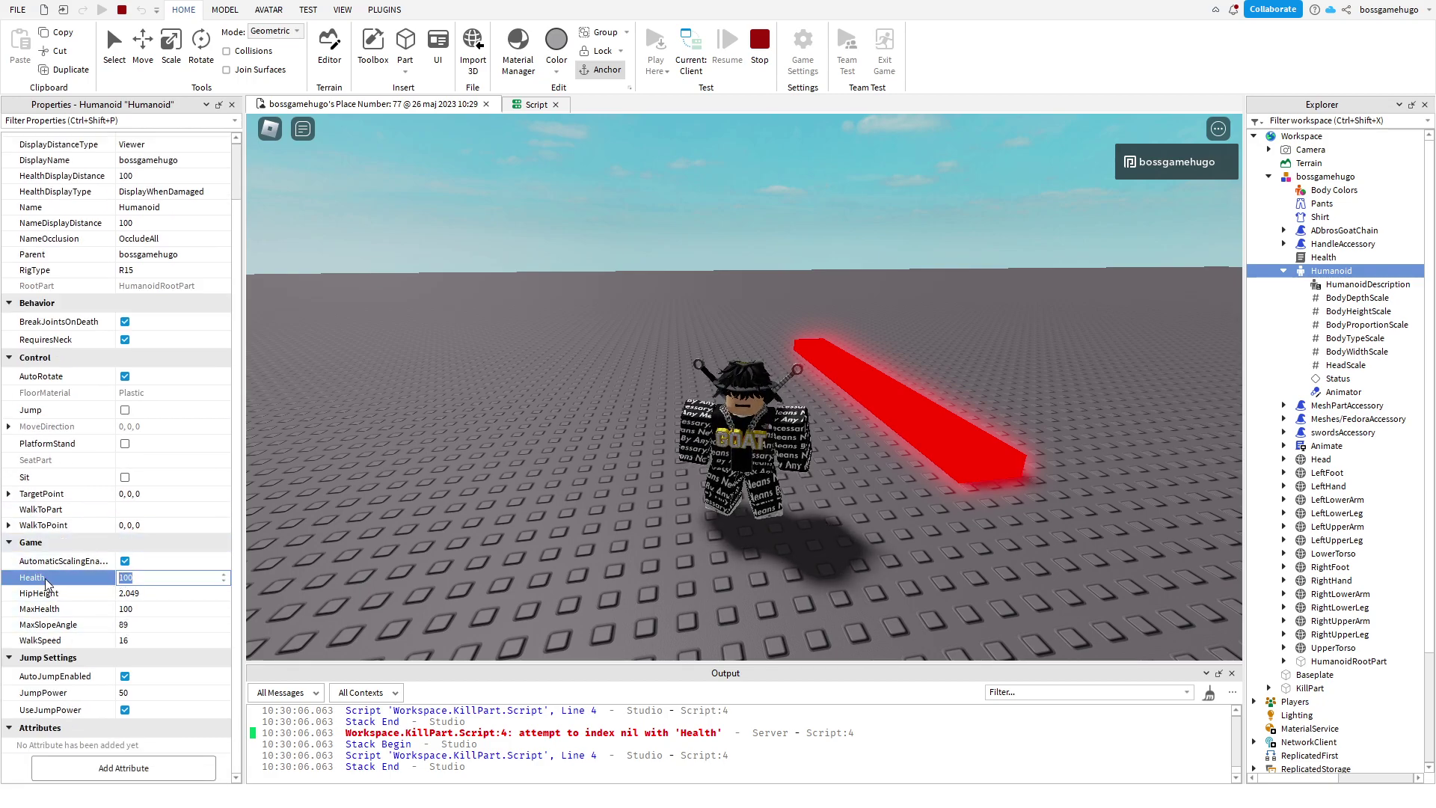
pyautogui.click(380, 536)
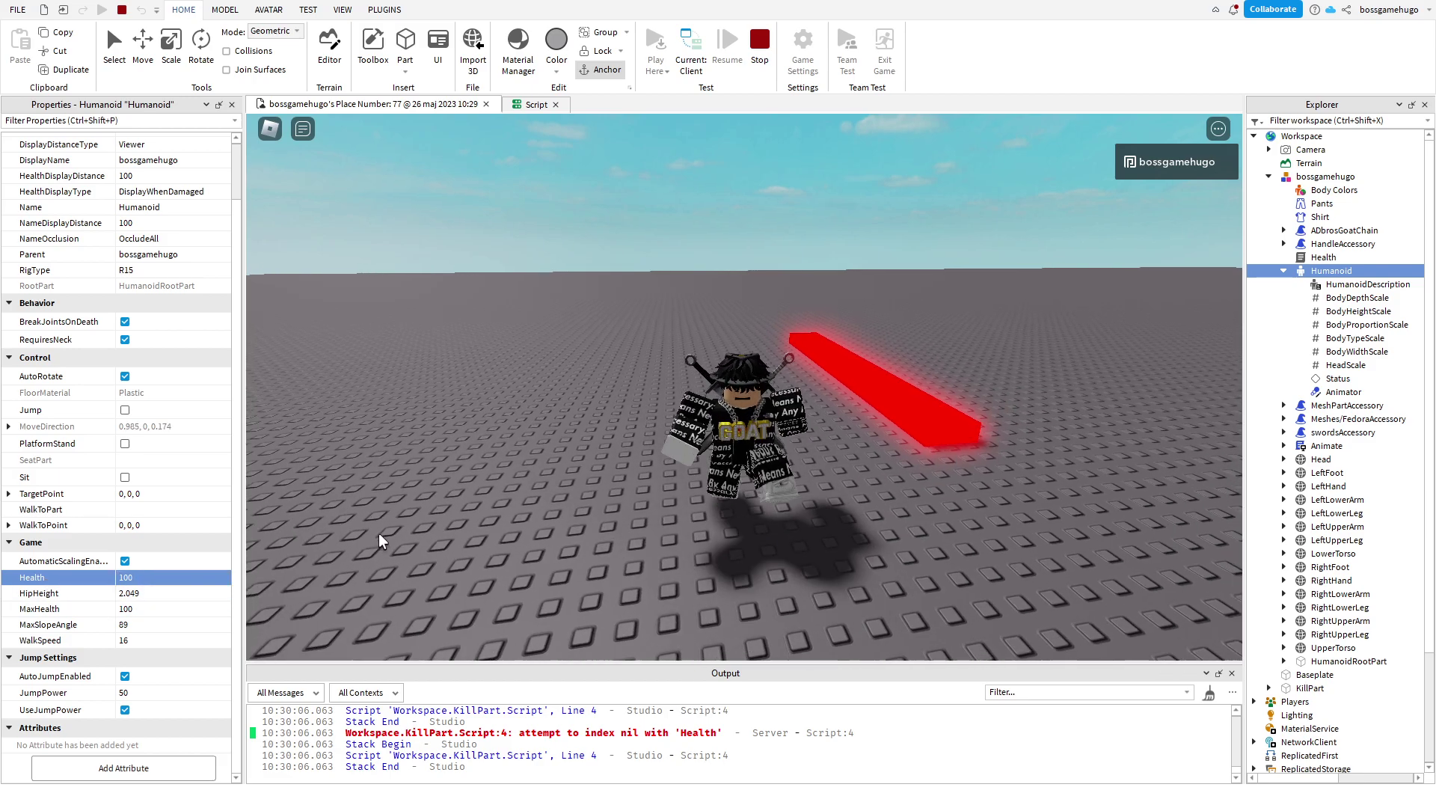
pyautogui.press('s')
pyautogui.click(1323, 257)
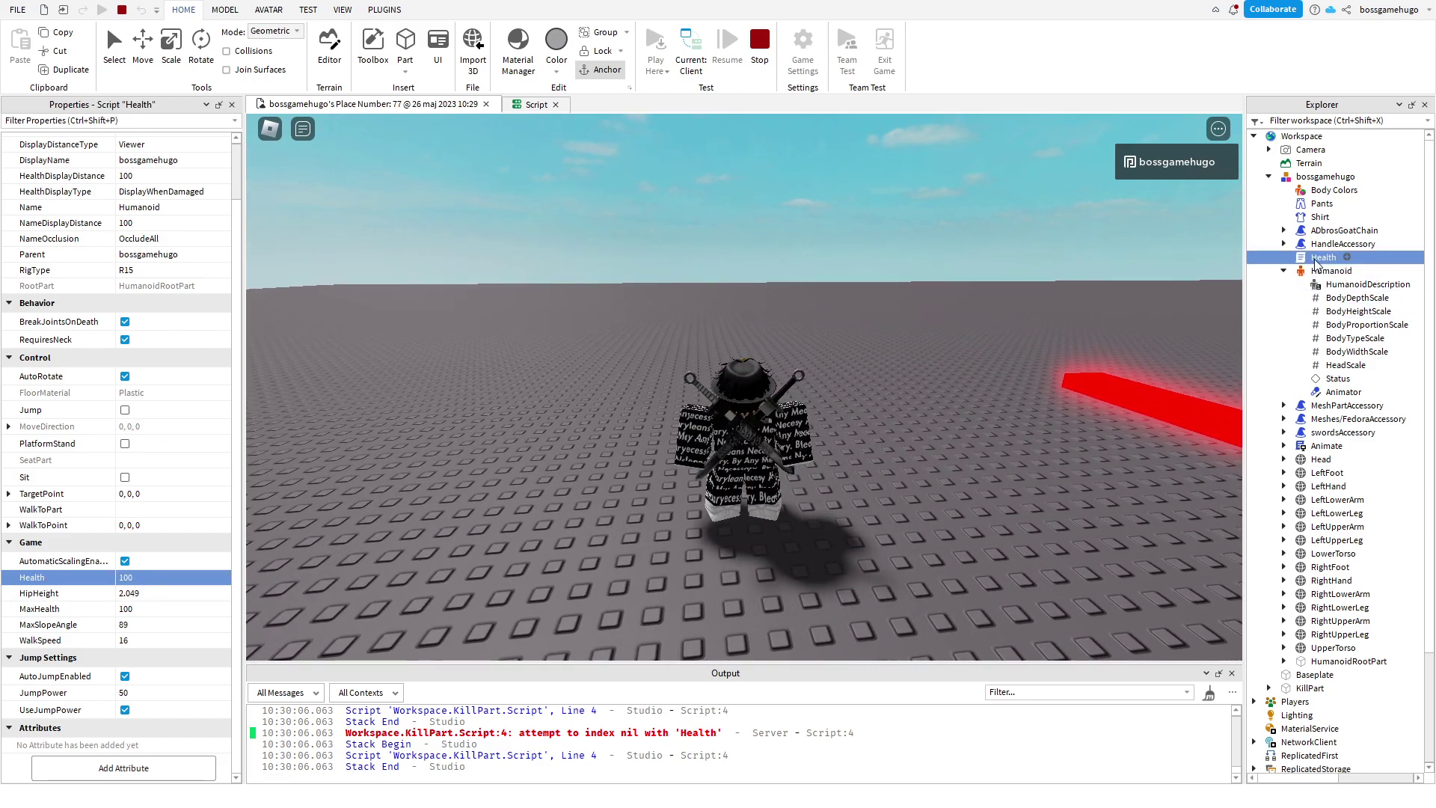
# Stop the playtest and correct "Humananoid" to "Humanoid" on line 3.
pyautogui.click(691, 52)
pyautogui.hotkey('shift', 'F5')
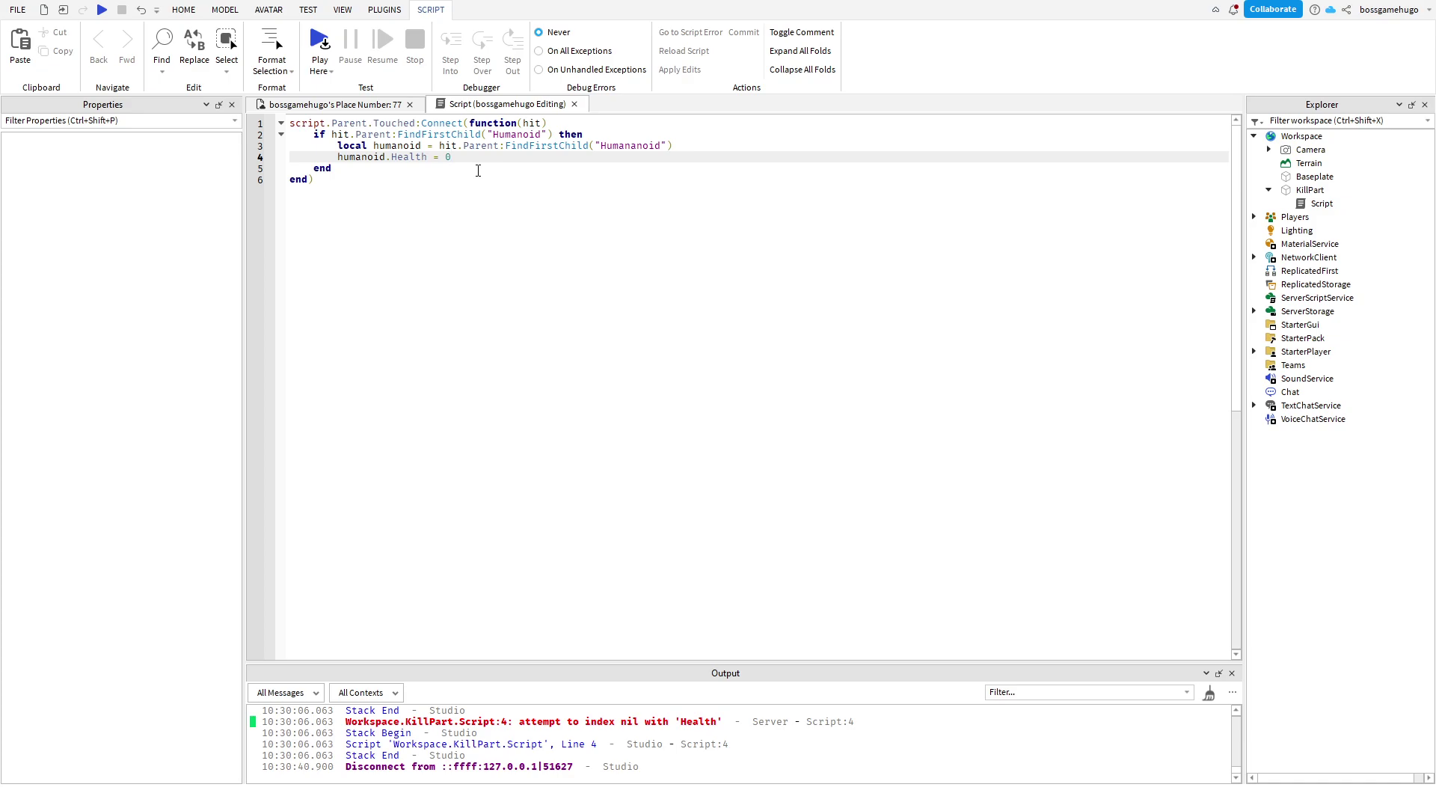
pyautogui.click(638, 145)
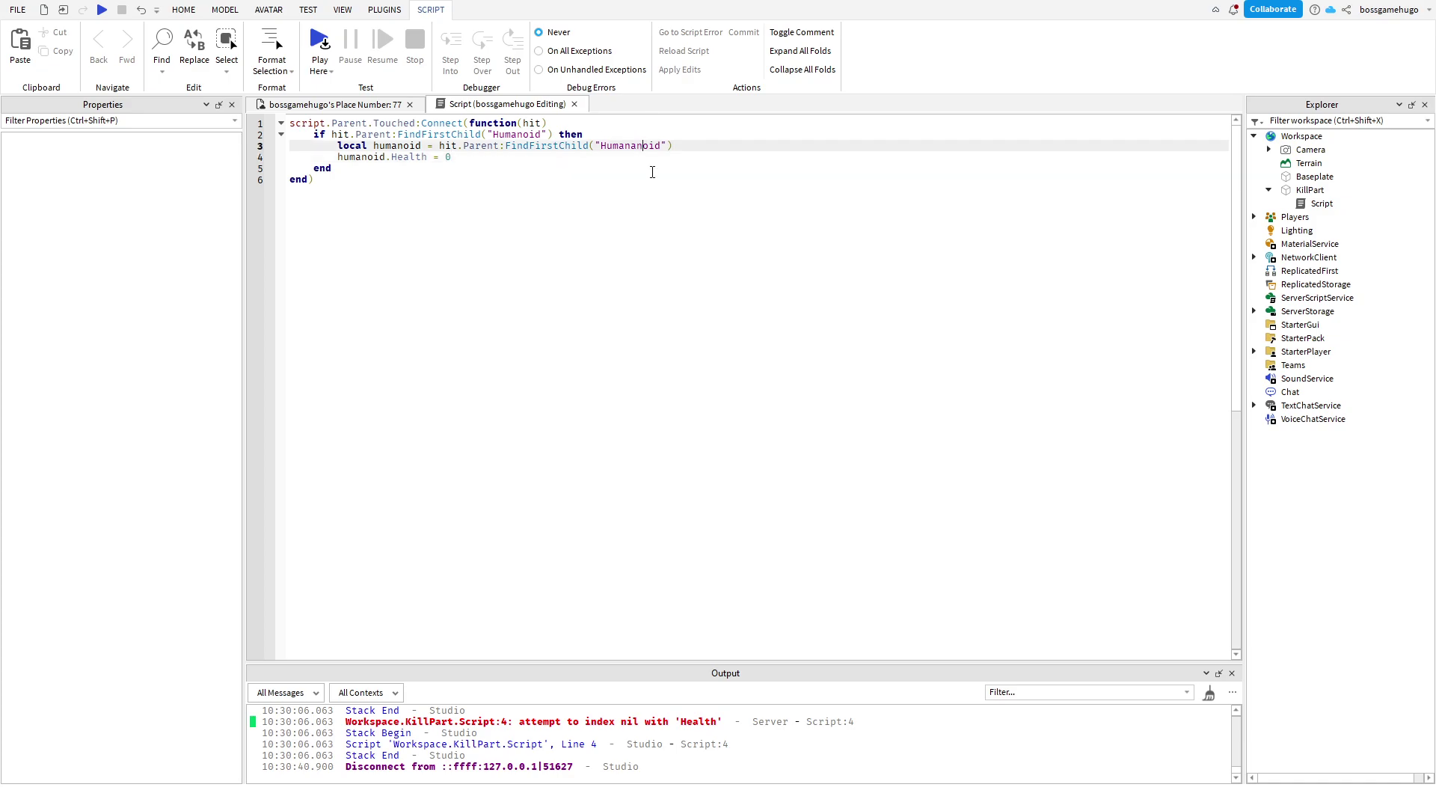
pyautogui.press('BackSpace')
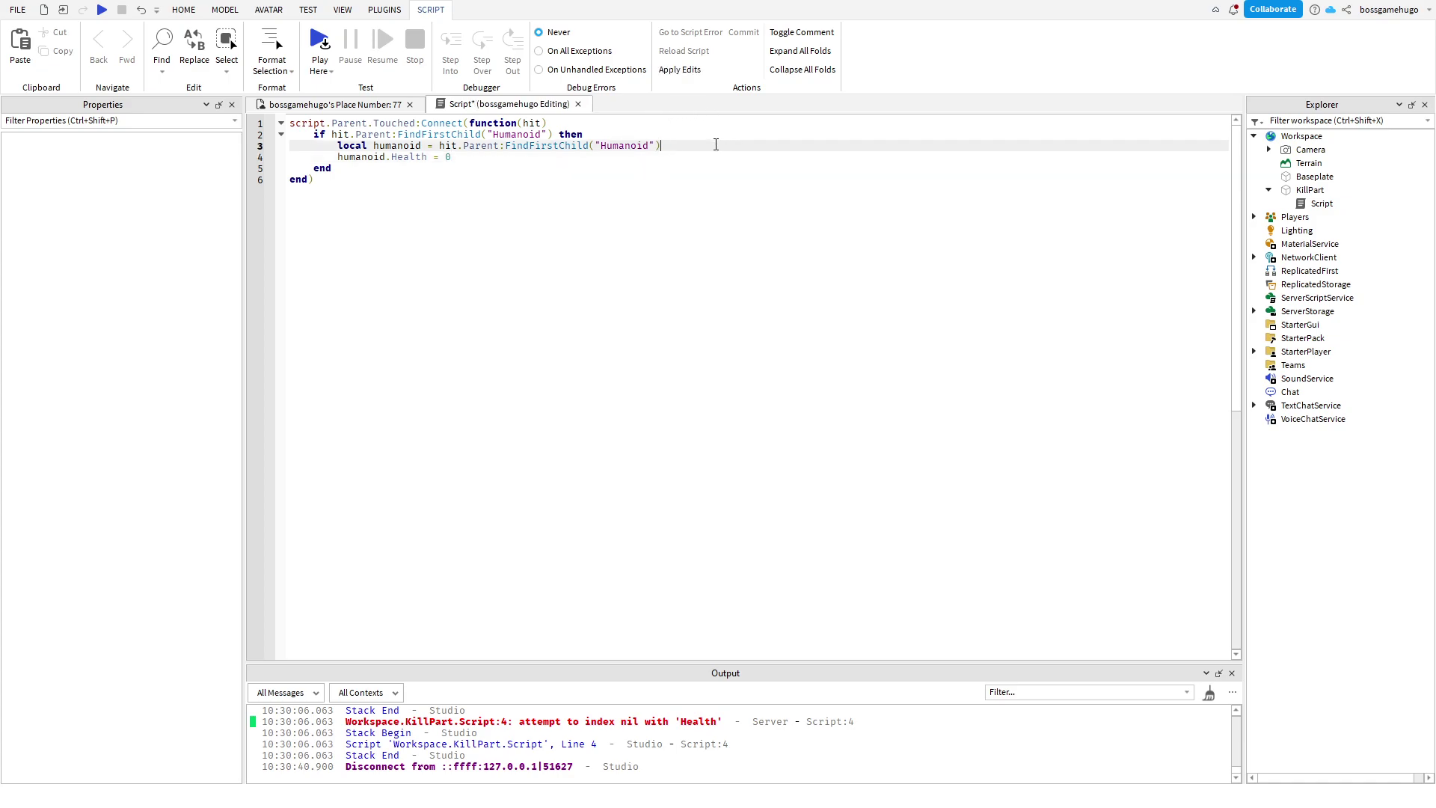
pyautogui.click(697, 183)
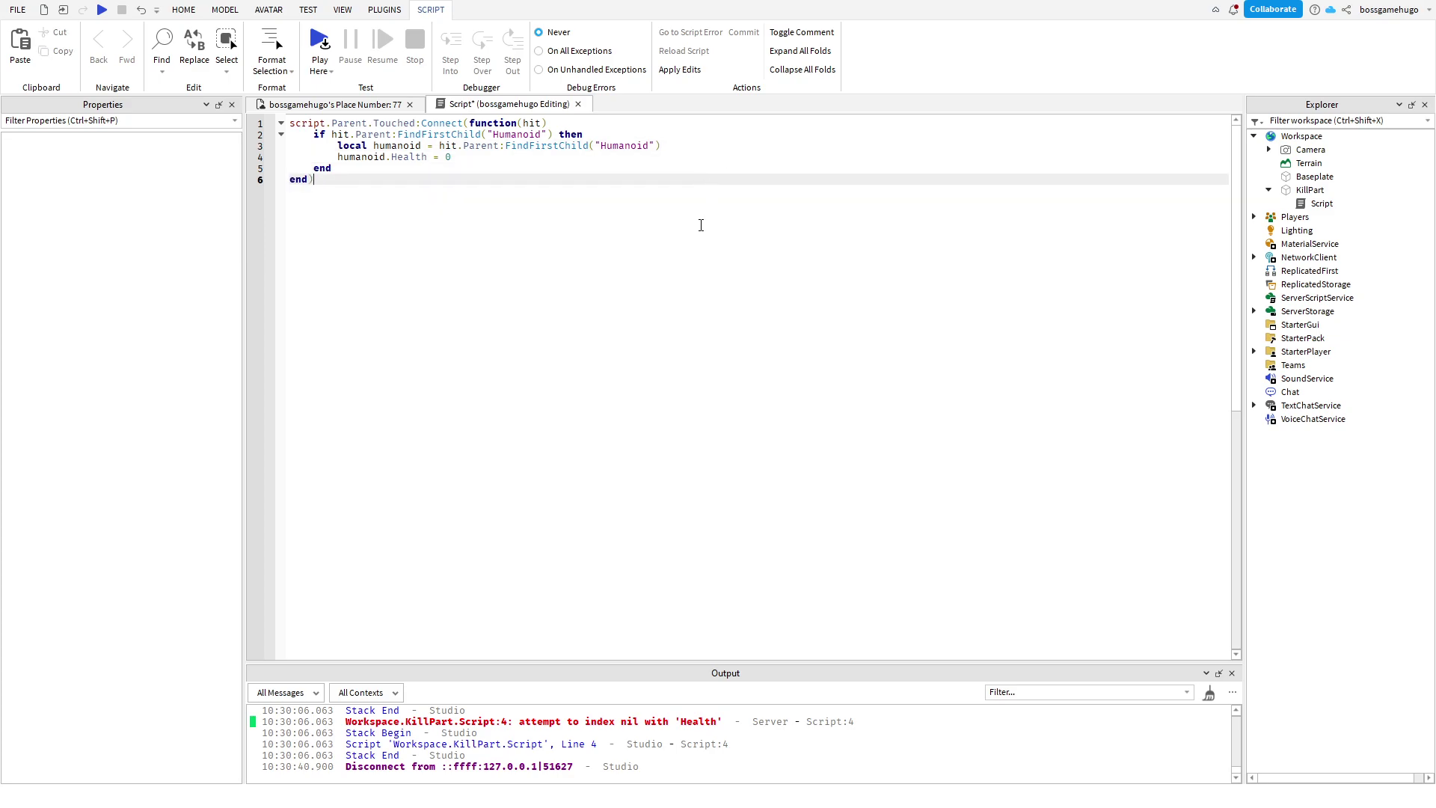
# Rerun the playtest to confirm no Health error, then stop it.
pyautogui.click(327, 104)
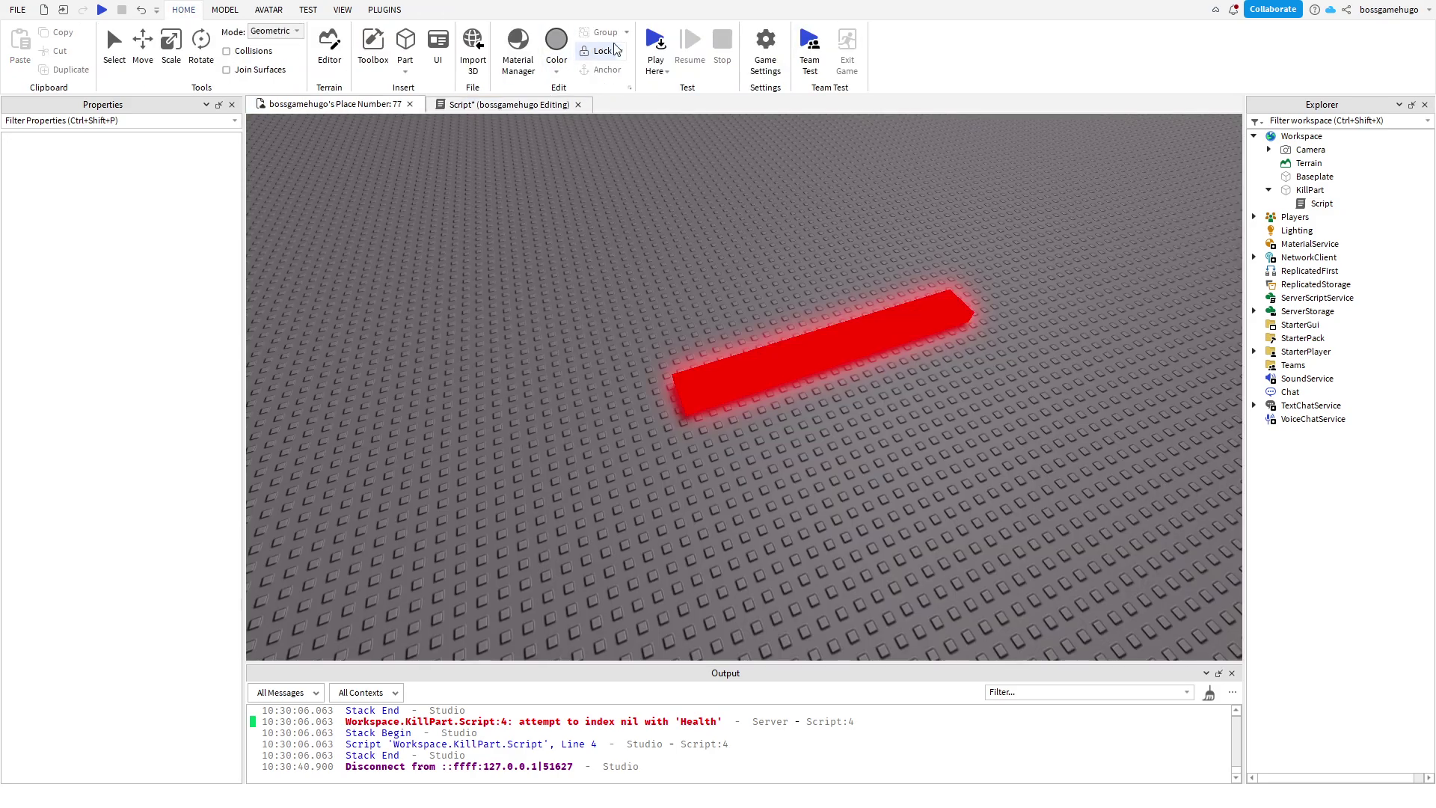
pyautogui.click(653, 44)
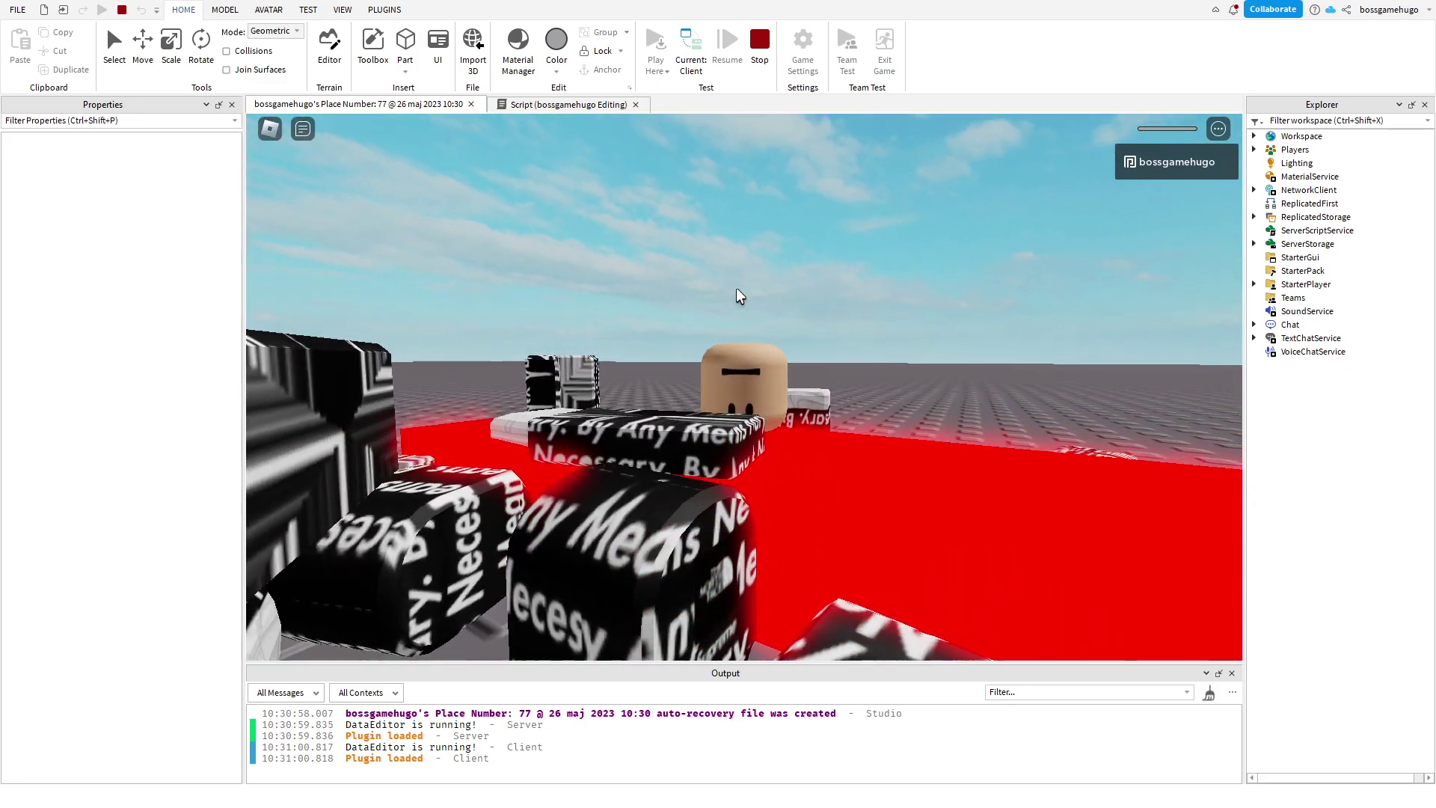
pyautogui.click(760, 45)
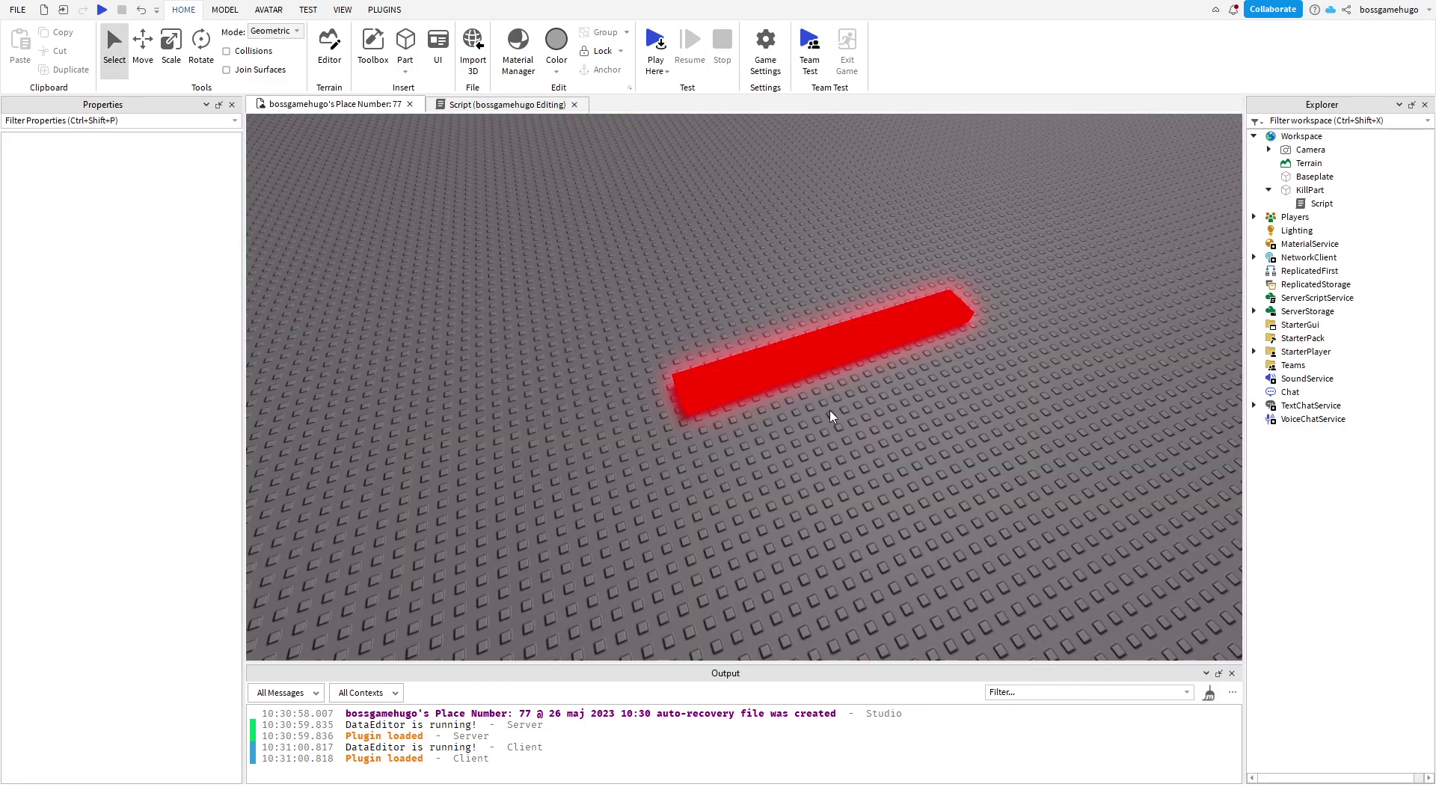
pyautogui.click(863, 387)
# Change line 4 of the KillPart script to humanoid.Health -= 20.
pyautogui.click(792, 438)
pyautogui.click(507, 104)
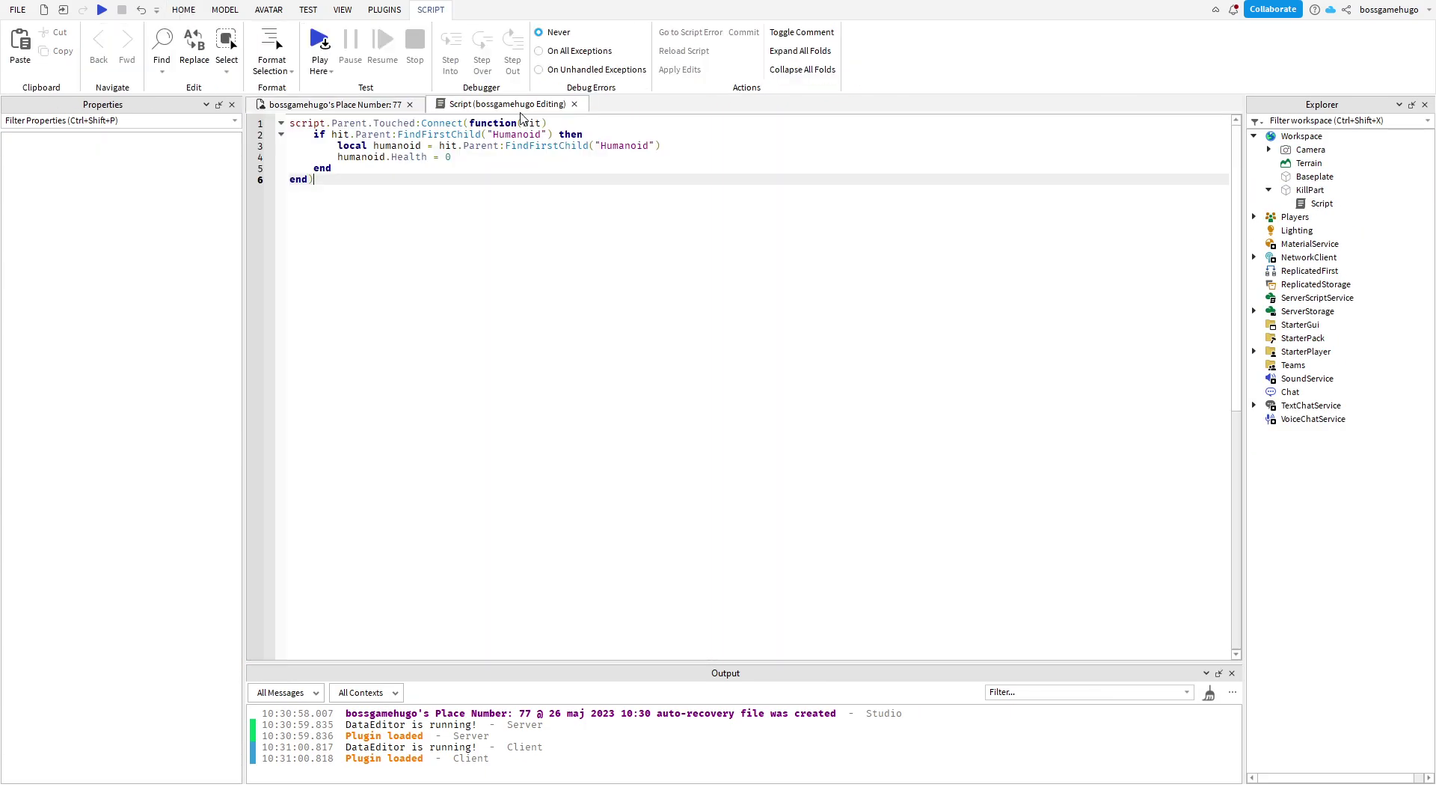
pyautogui.click(473, 198)
pyautogui.click(471, 145)
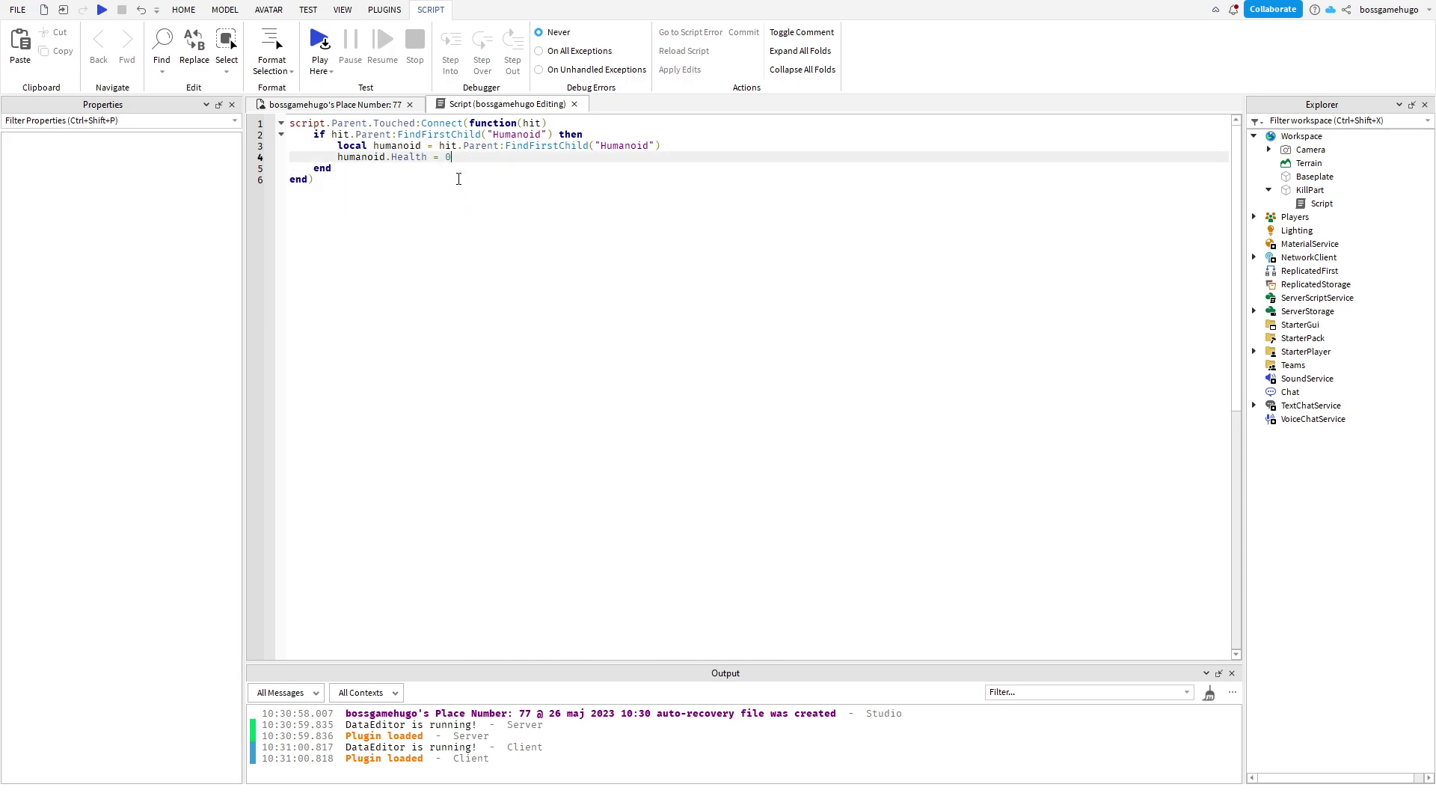
pyautogui.press('BackSpace')
pyautogui.press('BackSpace')
pyautogui.press('BackSpace')
pyautogui.write('-= ')
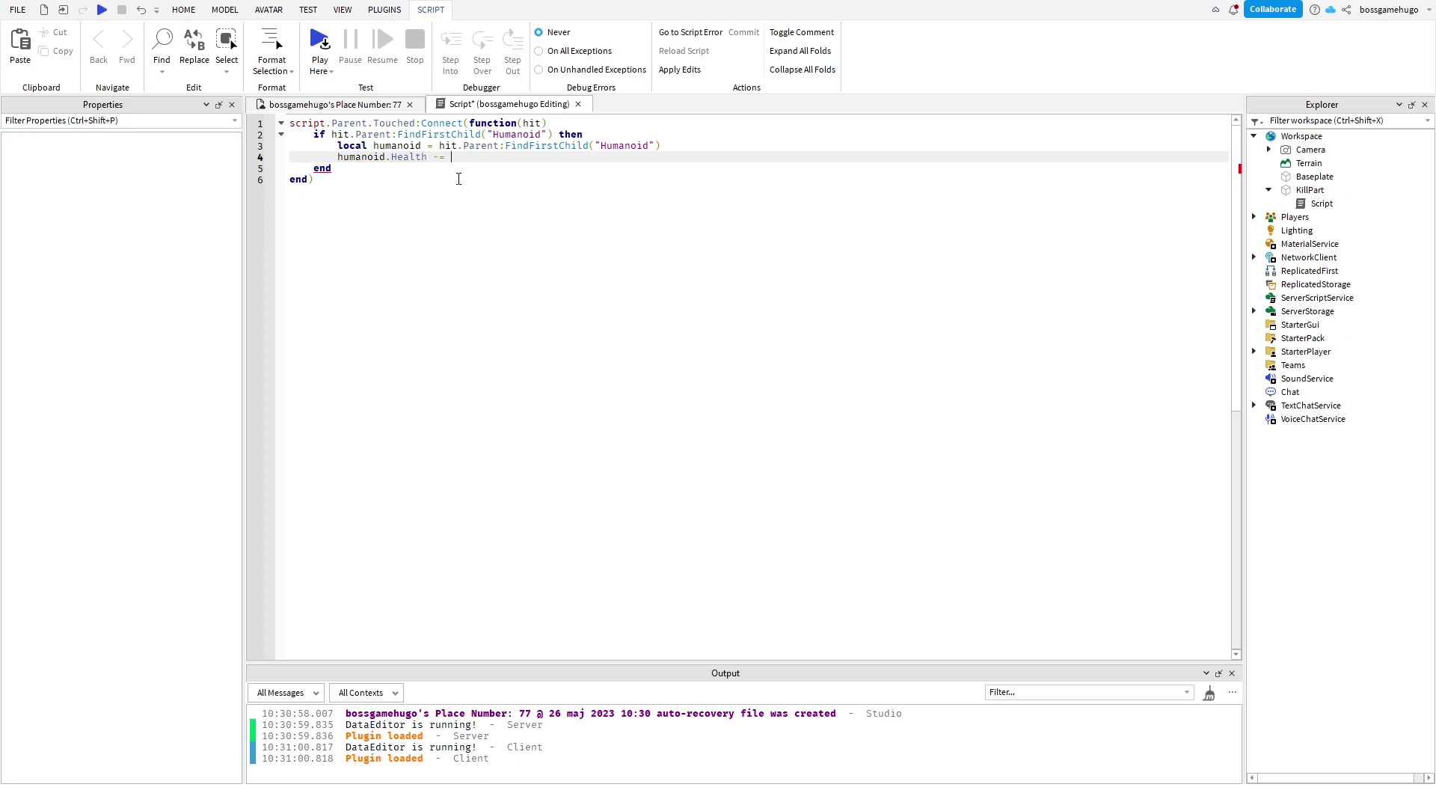
pyautogui.write('20')
pyautogui.click(343, 311)
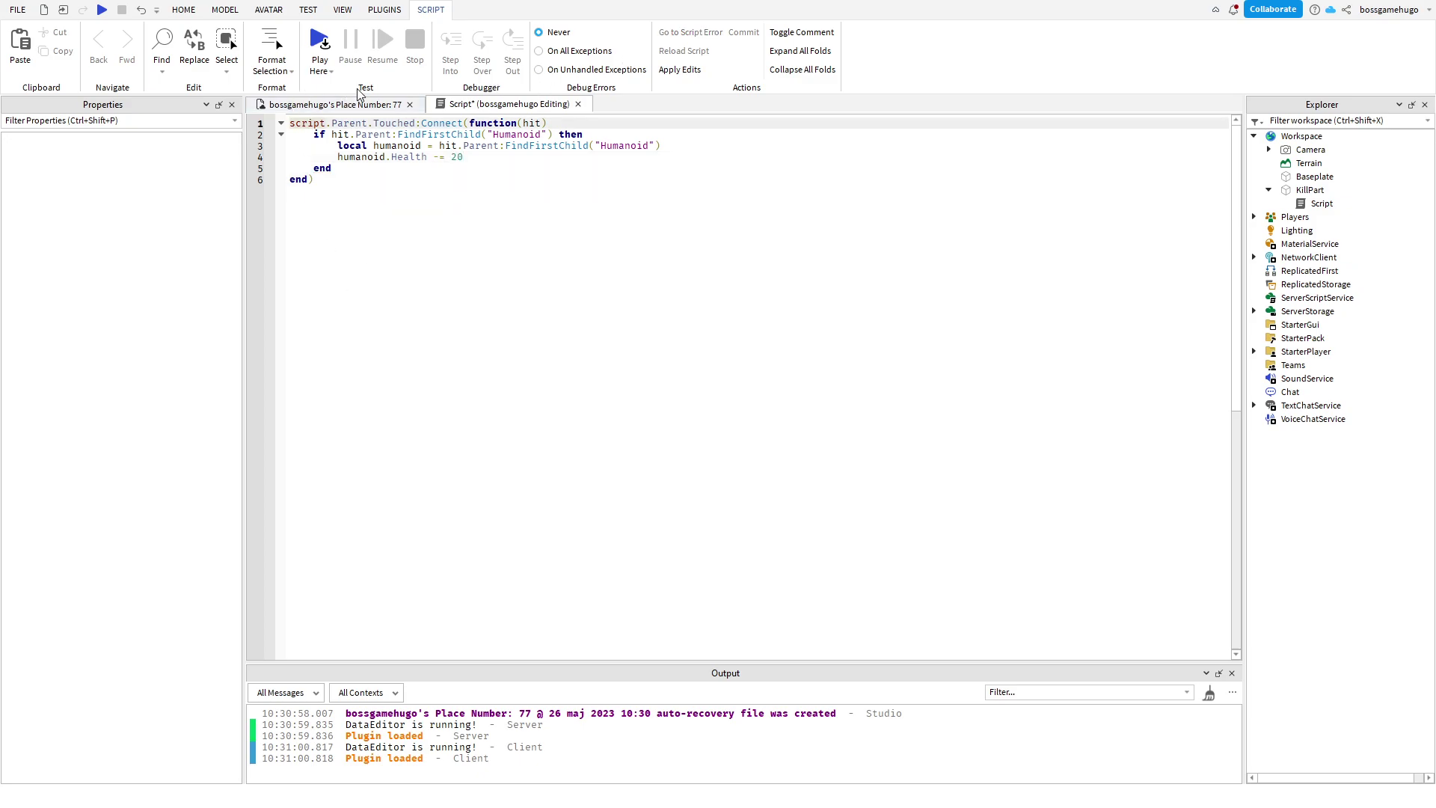
# Playtest the 20-damage KillPart and stop after the avatar dies.
pyautogui.click(377, 106)
pyautogui.click(656, 45)
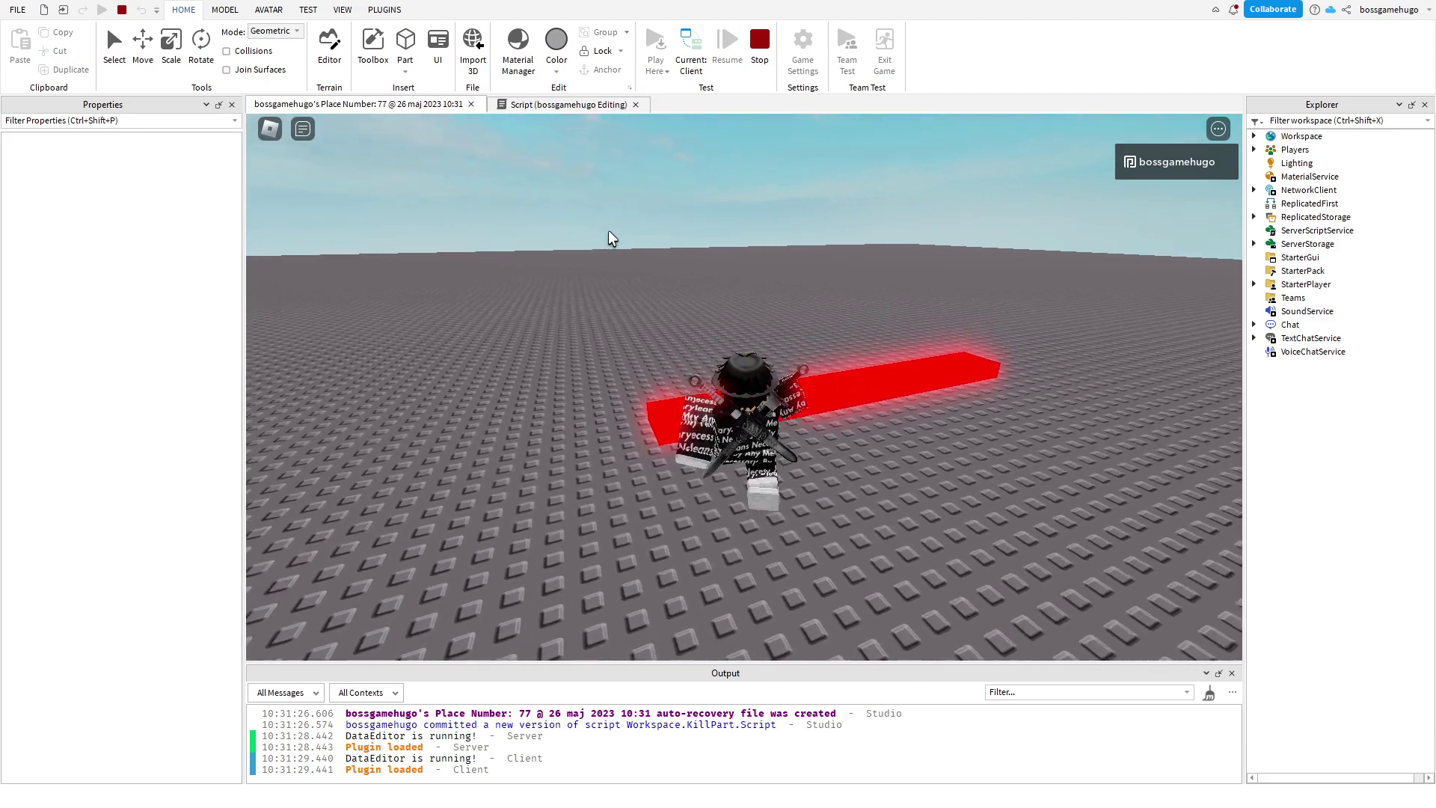
pyautogui.click(760, 41)
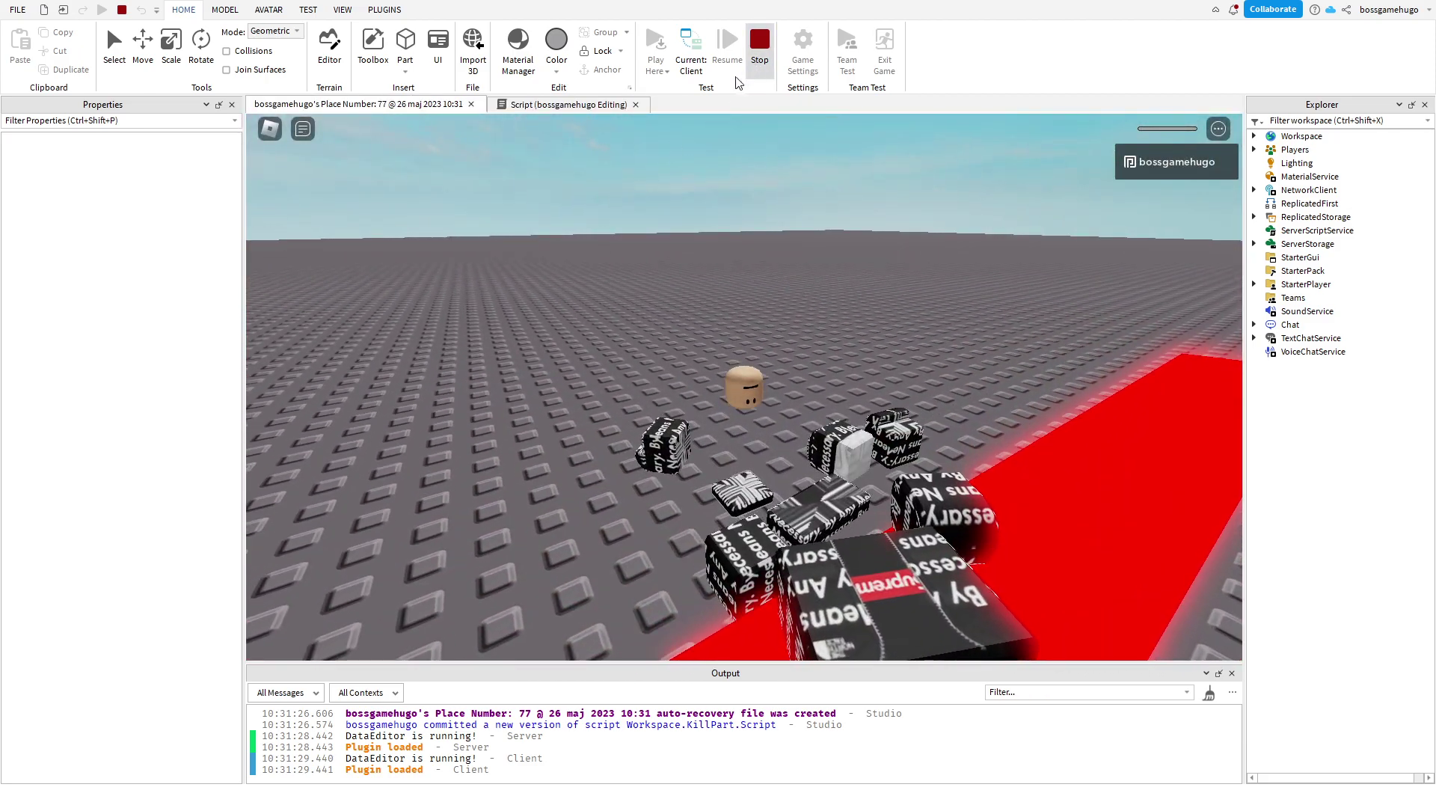
# Add local DB = false at the top of the KillPart script.
pyautogui.click(507, 104)
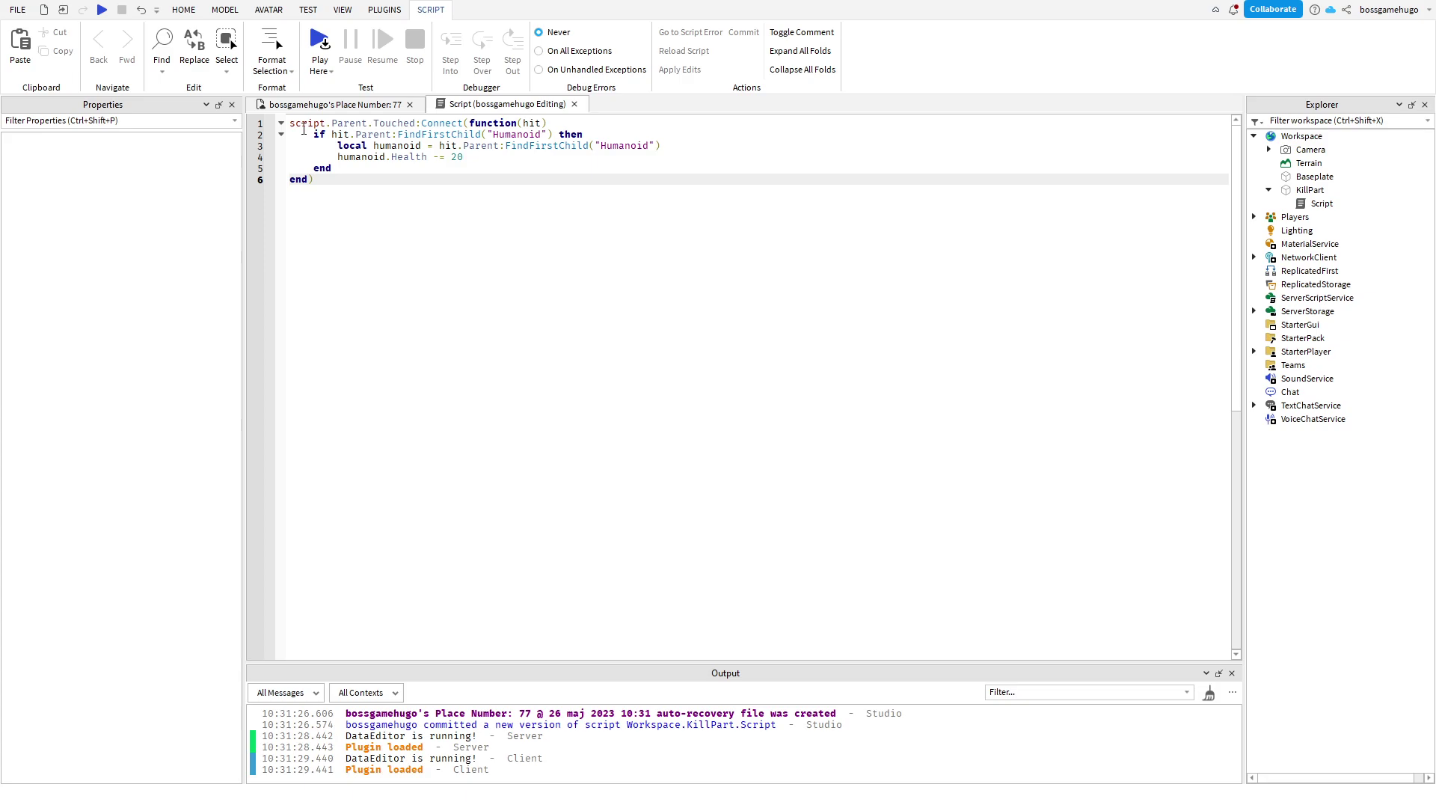
pyautogui.click(281, 122)
pyautogui.click(291, 122)
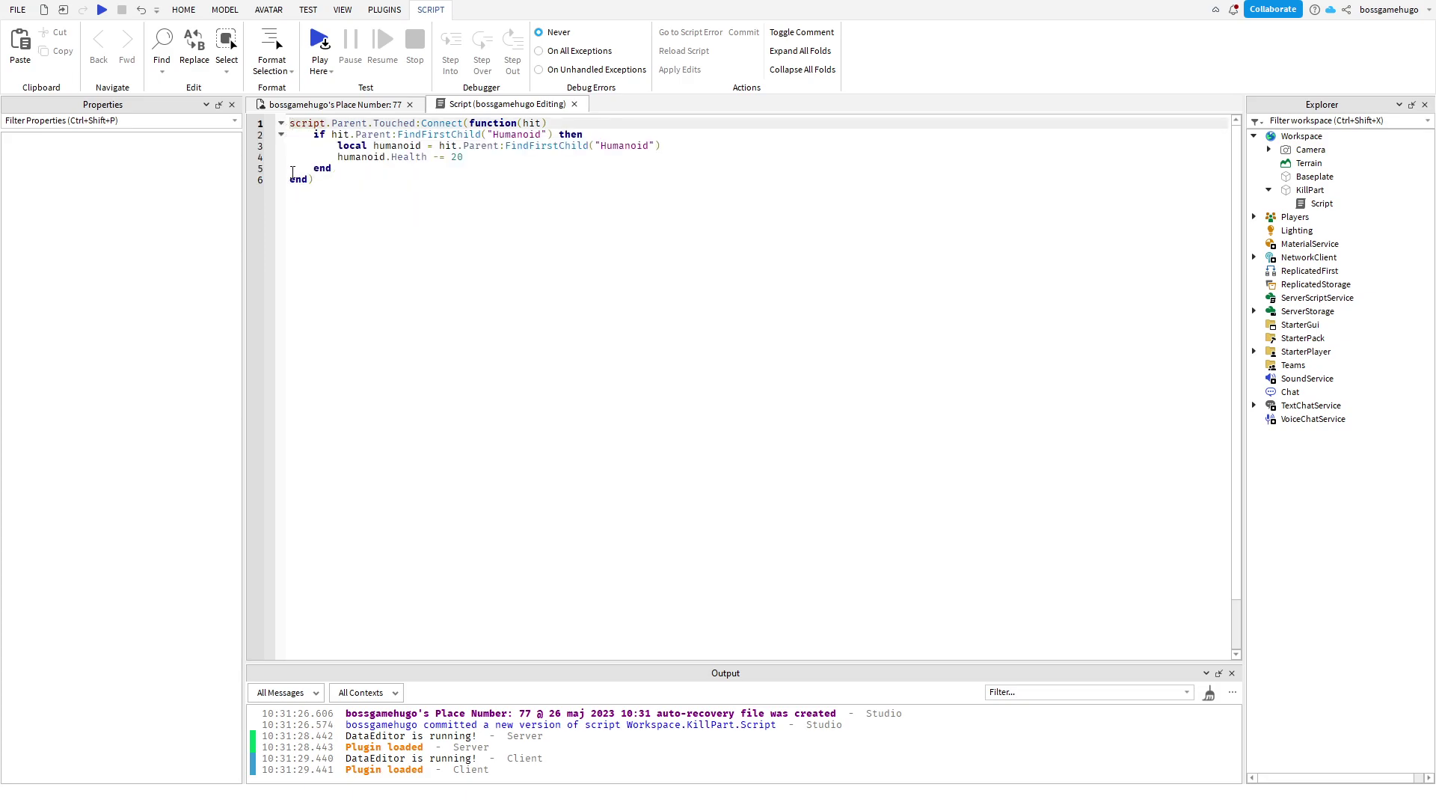
pyautogui.press('Return')
pyautogui.press('Return')
pyautogui.press('Up')
pyautogui.press('Up')
pyautogui.write('local ')
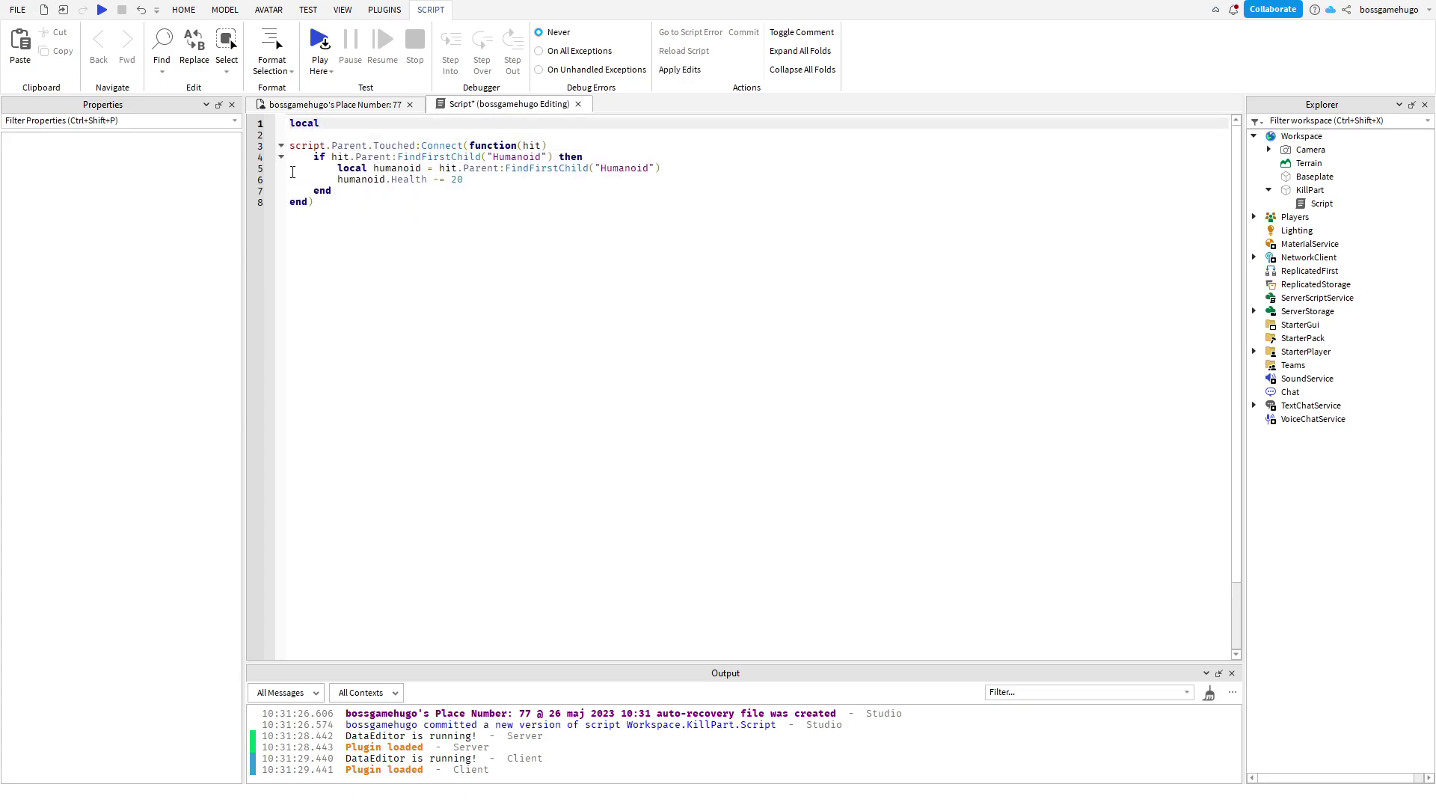
pyautogui.write('DB')
pyautogui.write(' = false')
# Set DB = true before the damage, then wait(.5) and DB = false after it.
pyautogui.click(369, 200)
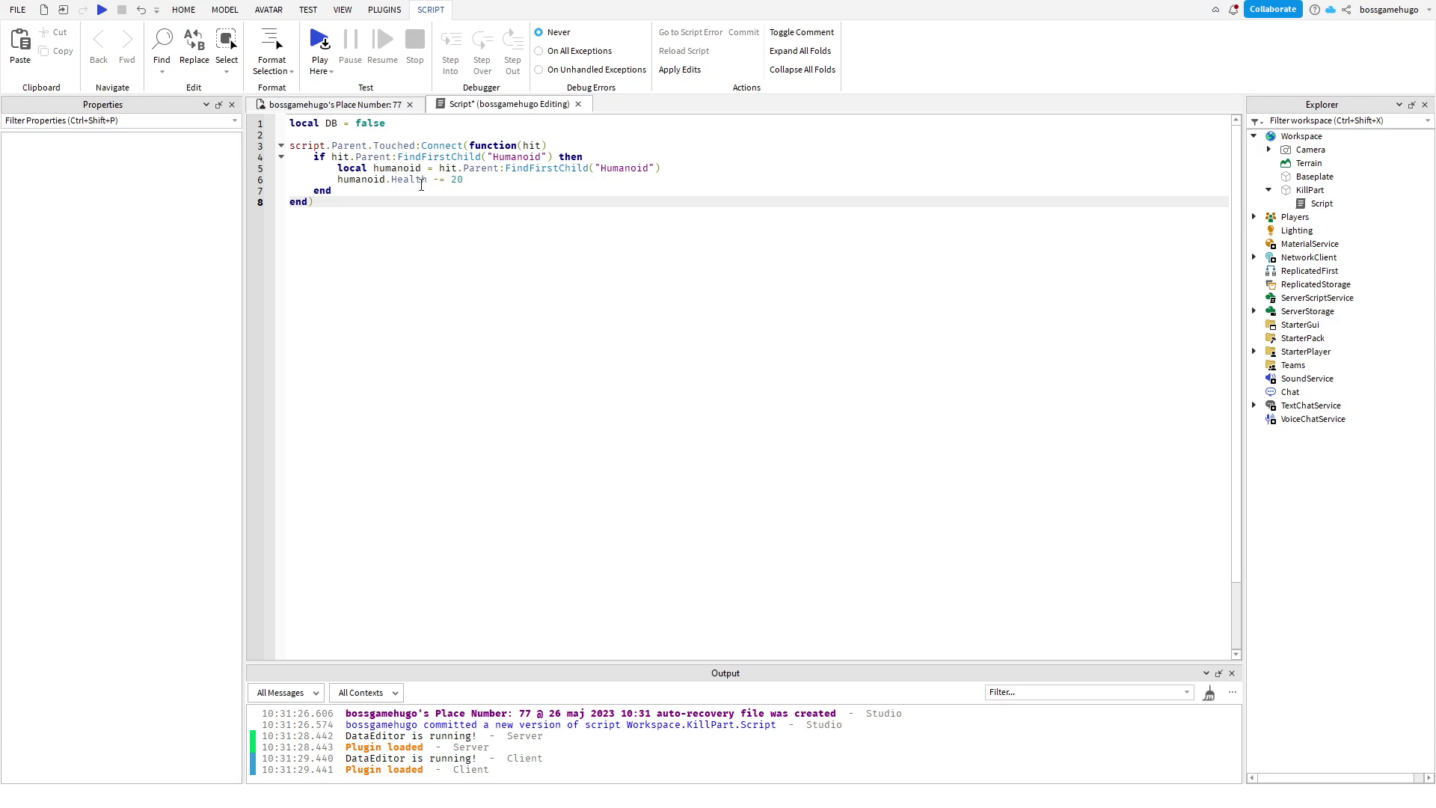
pyautogui.click(472, 179)
pyautogui.click(684, 167)
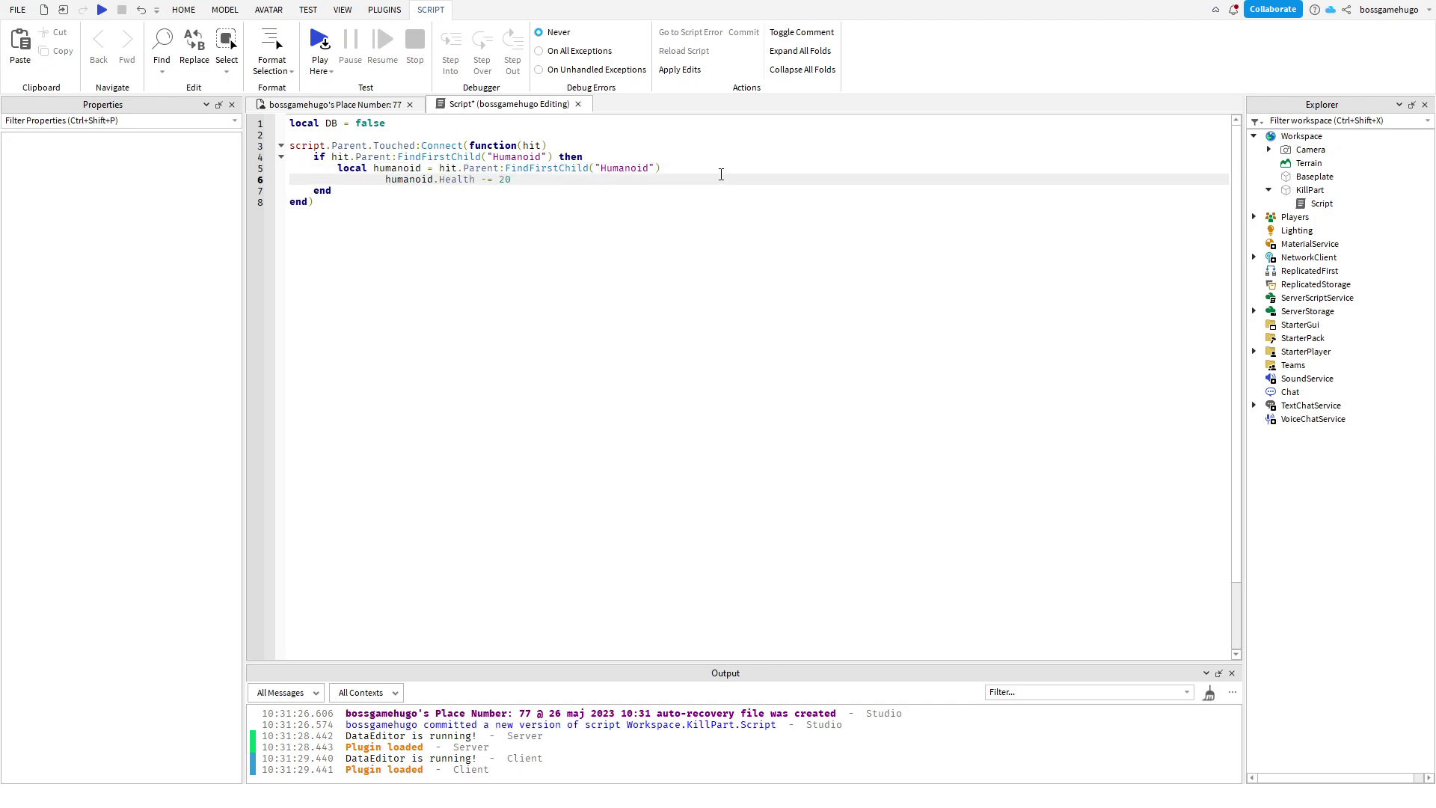
pyautogui.press('Return')
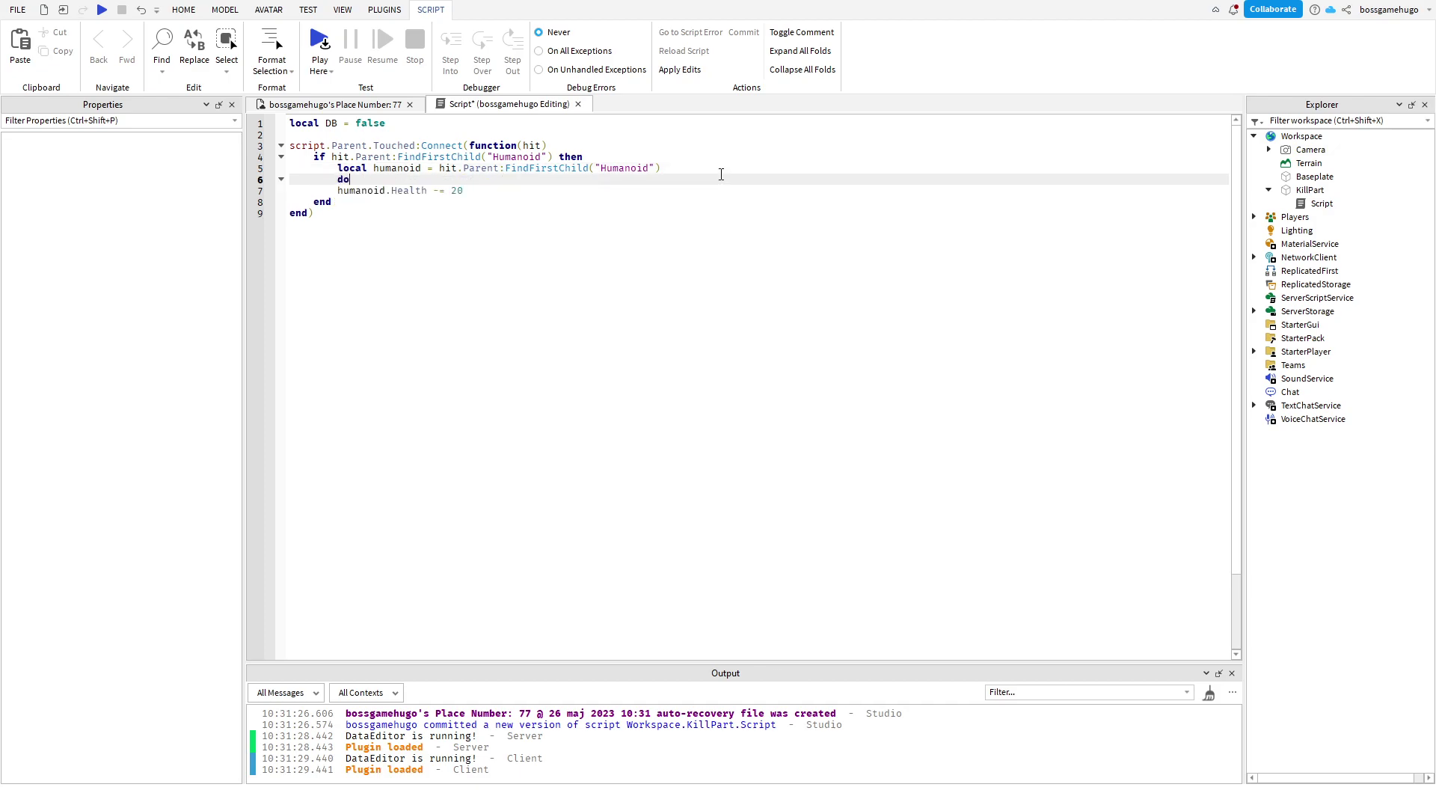
pyautogui.write('DB')
pyautogui.write(' = true')
pyautogui.click(485, 187)
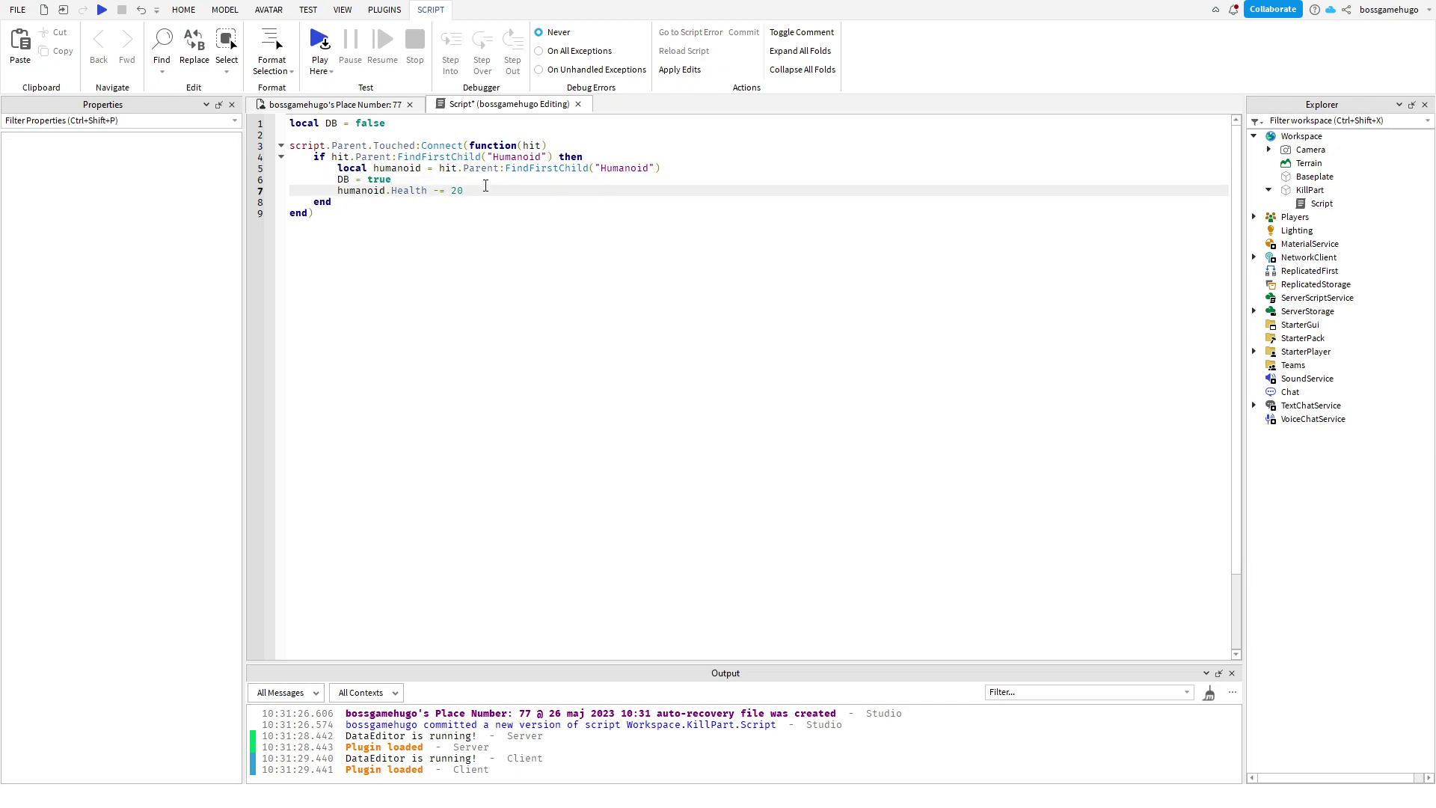
pyautogui.press('Return')
pyautogui.write('wait(')
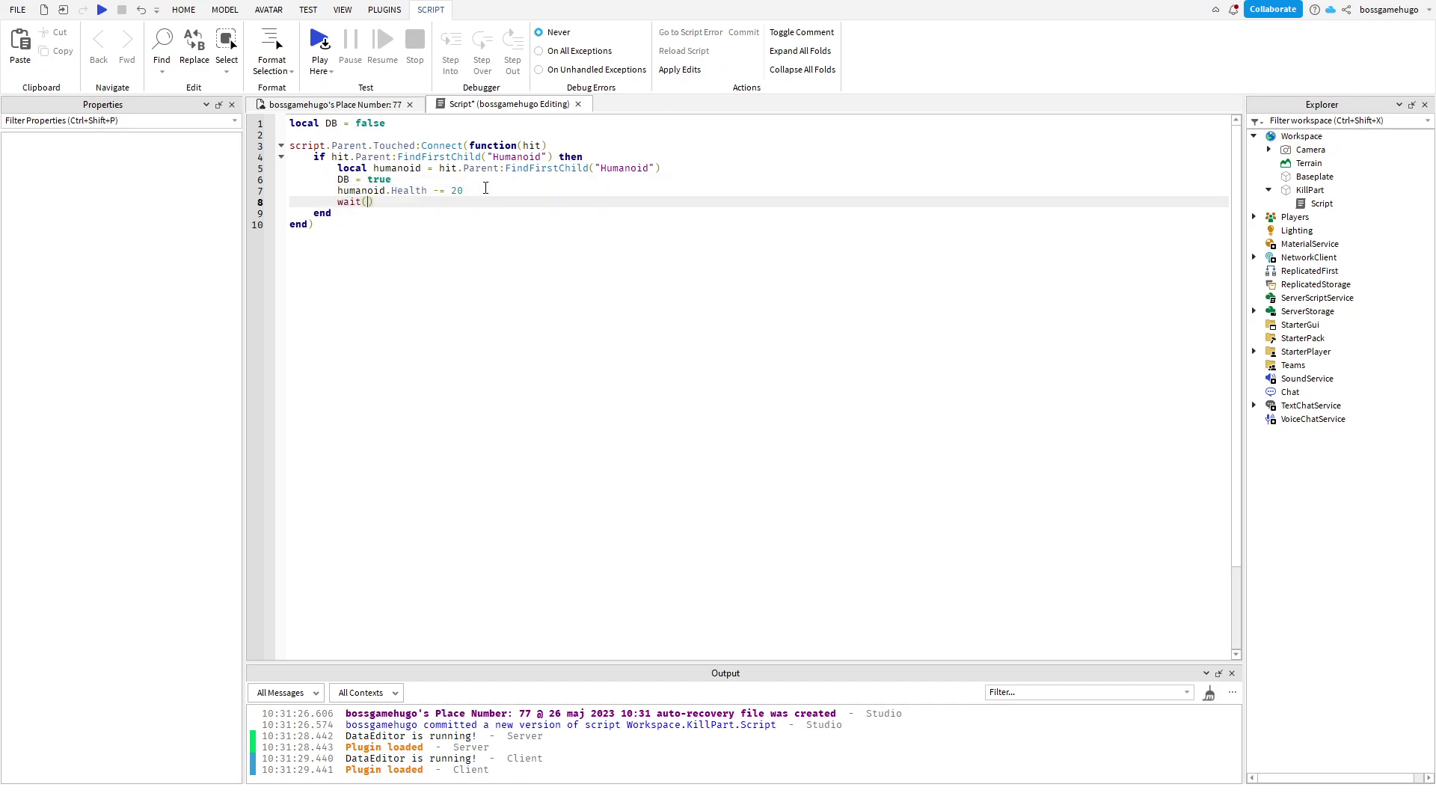
pyautogui.write('.5')
pyautogui.press('Return')
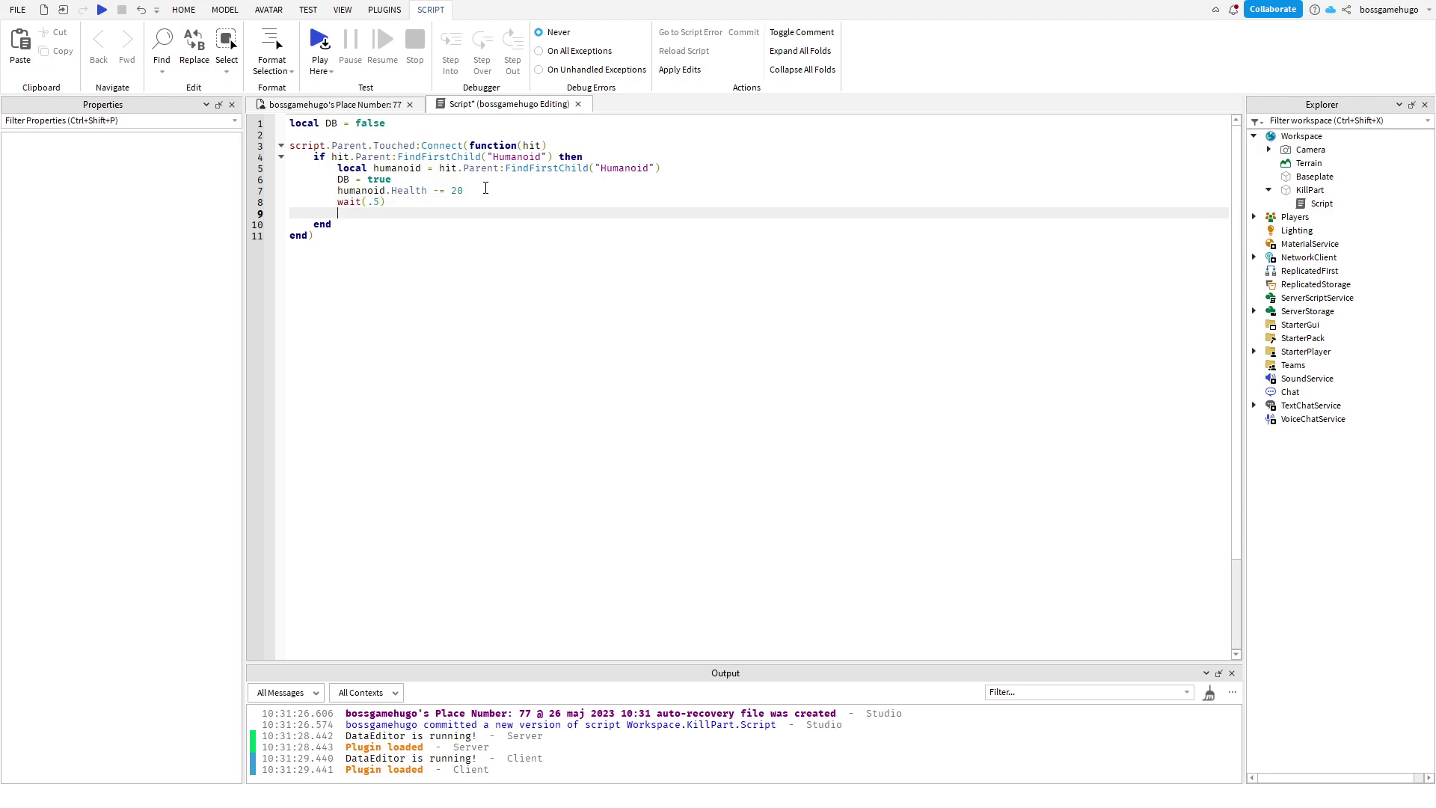
pyautogui.write('DB')
pyautogui.write(' = false')
pyautogui.press('Down')
pyautogui.press('Down')
# Add 'and DB == false' to the if condition before then.
pyautogui.click(560, 156)
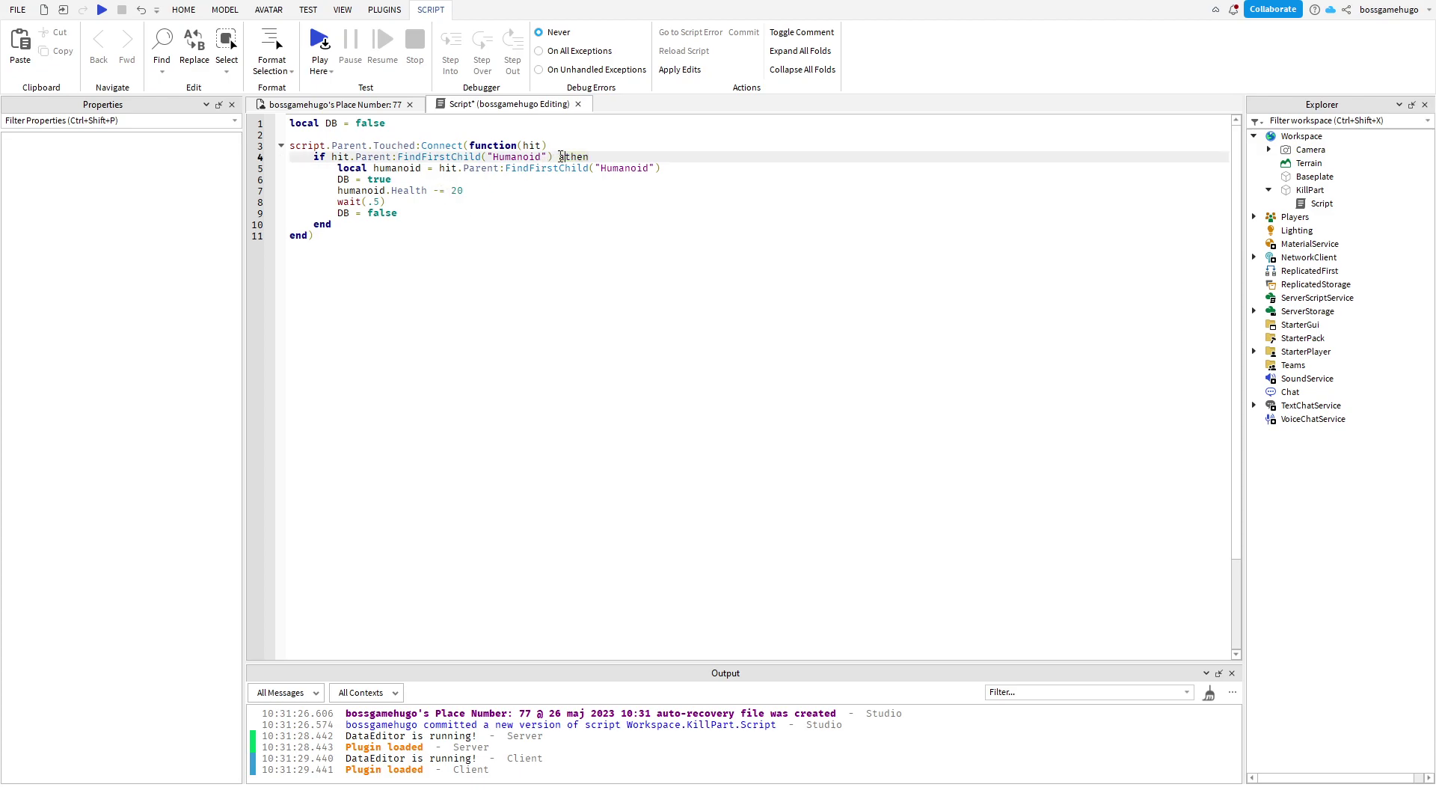
pyautogui.press('BackSpace')
pyautogui.press('BackSpace')
pyautogui.write('and DB ')
pyautogui.write('== false')
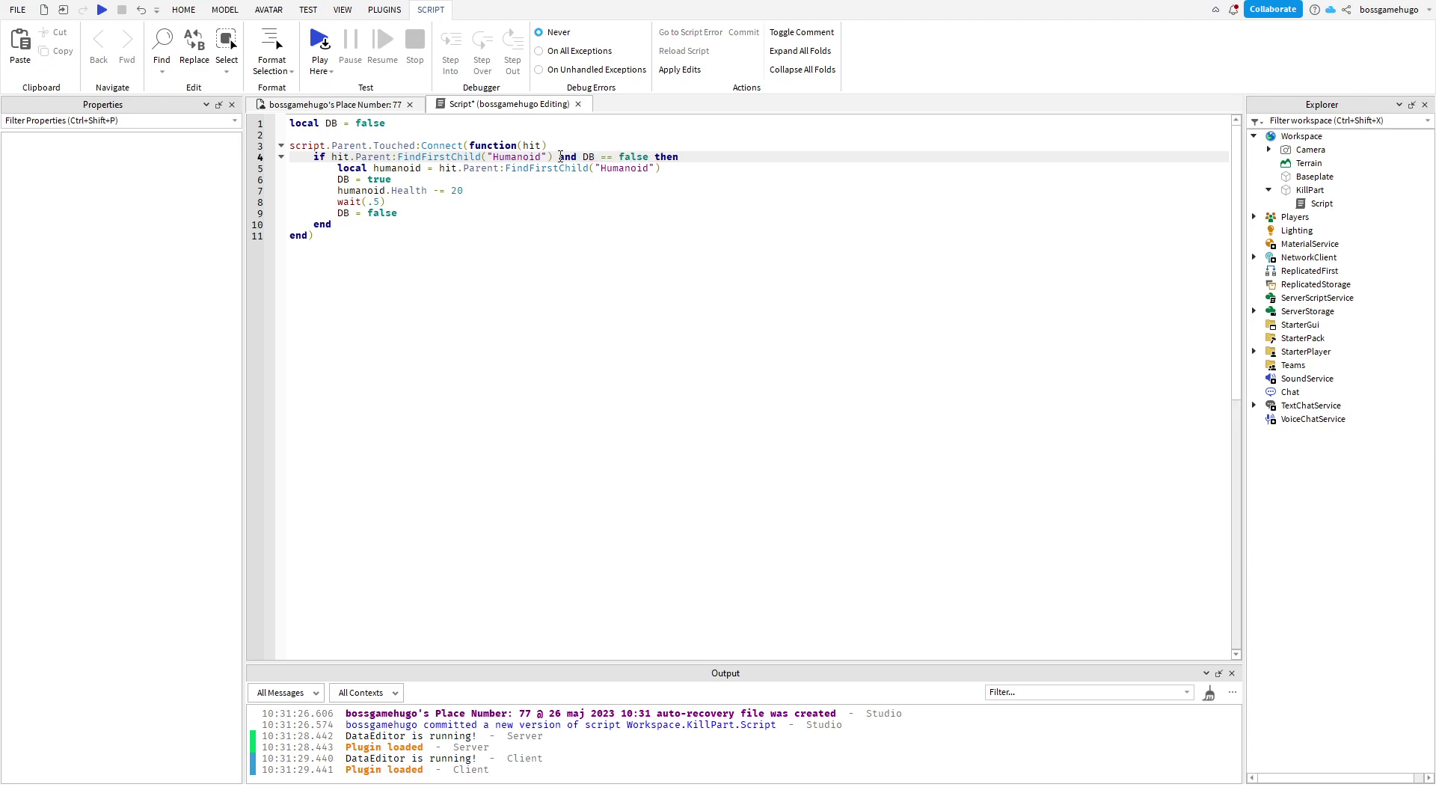
pyautogui.click(490, 359)
# Playtest the debounced KillPart, closing the Archimedes panel, then stop the test.
pyautogui.click(333, 104)
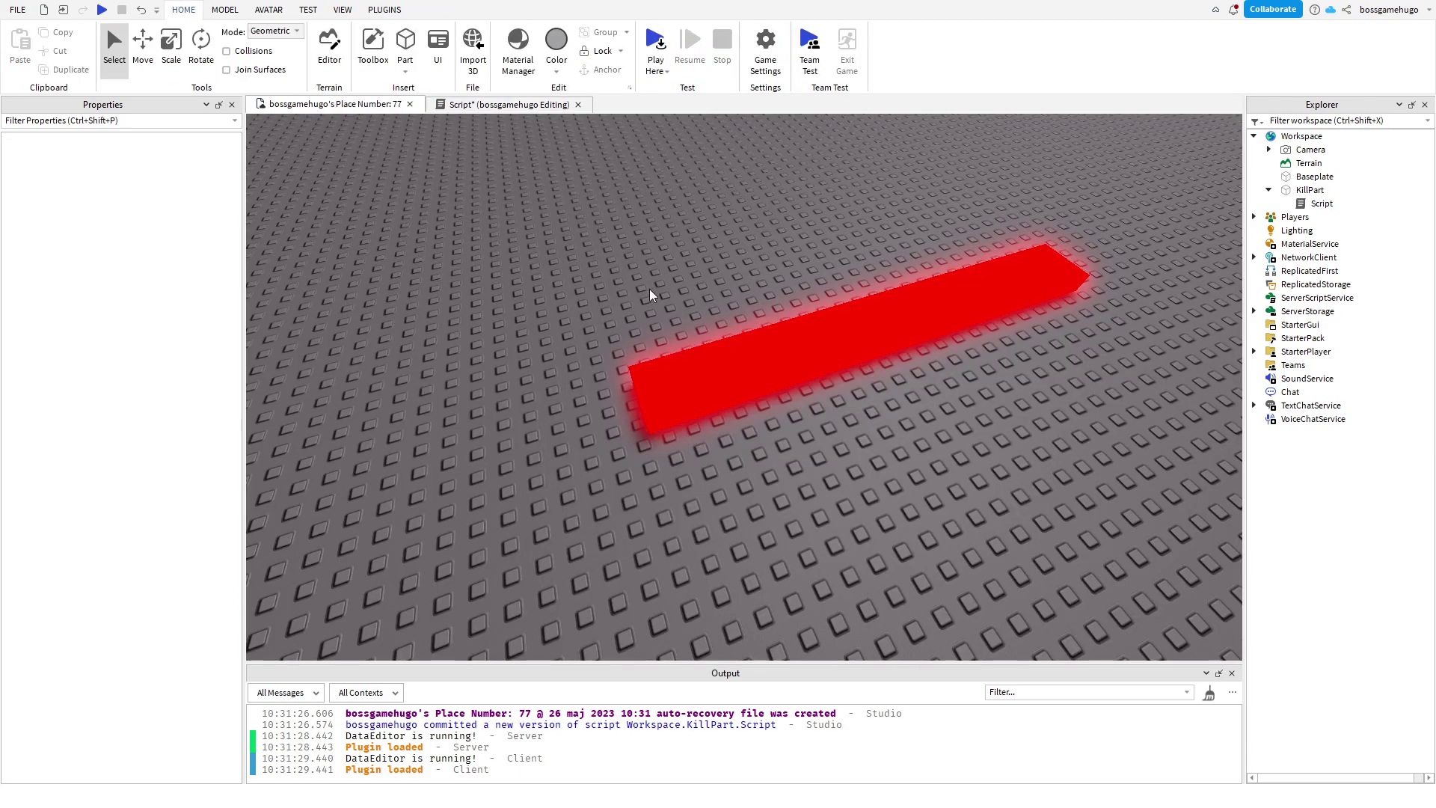
pyautogui.click(650, 56)
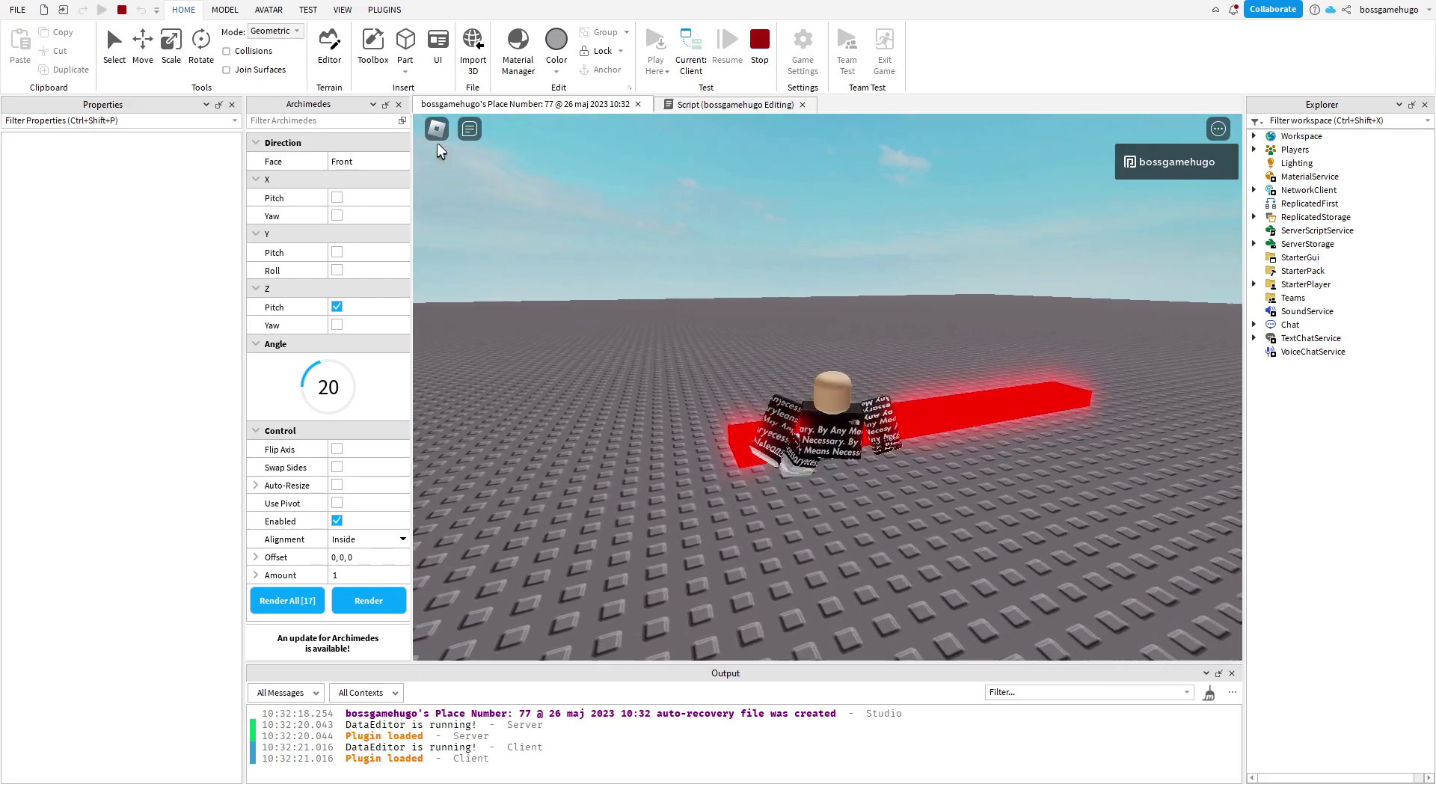
pyautogui.click(399, 104)
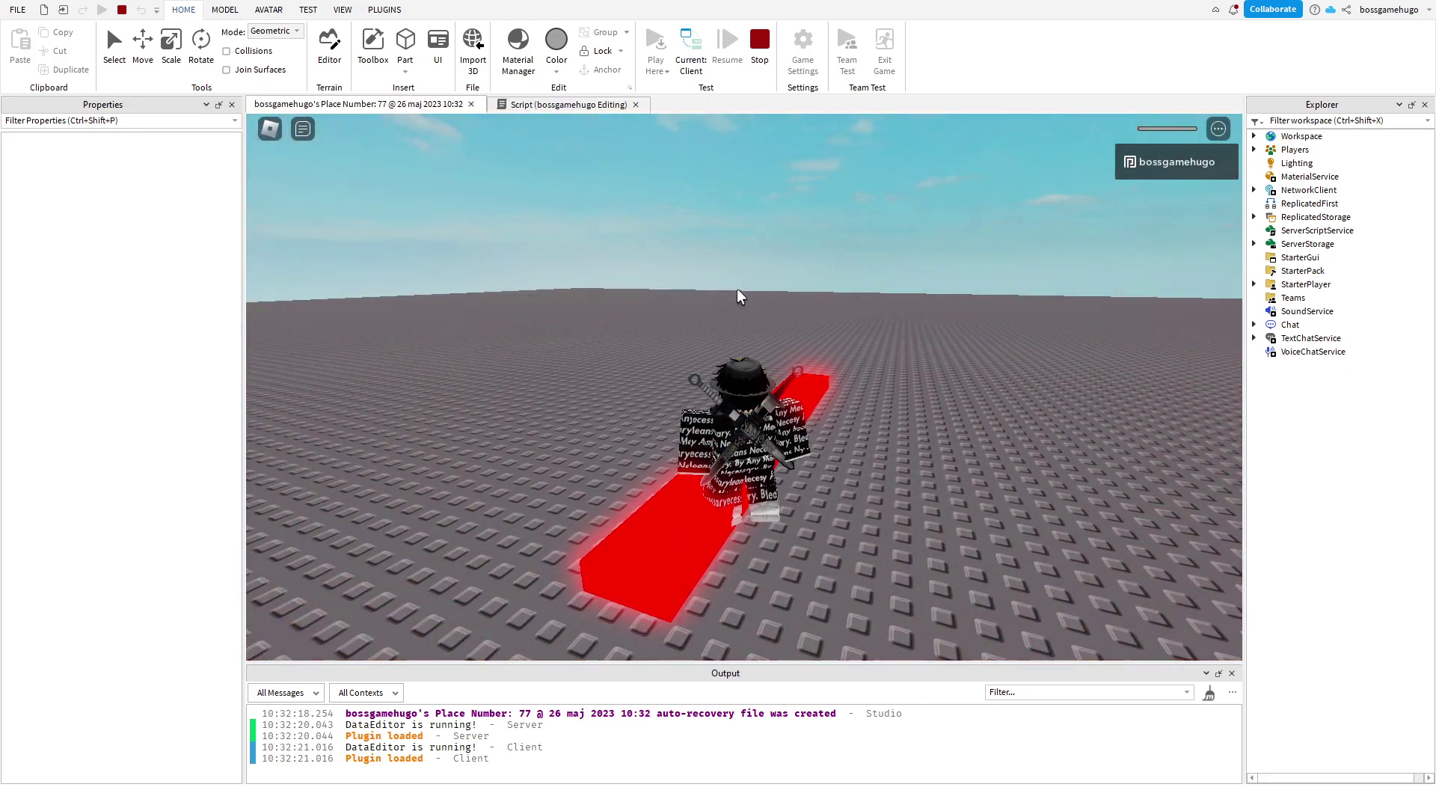
pyautogui.click(765, 68)
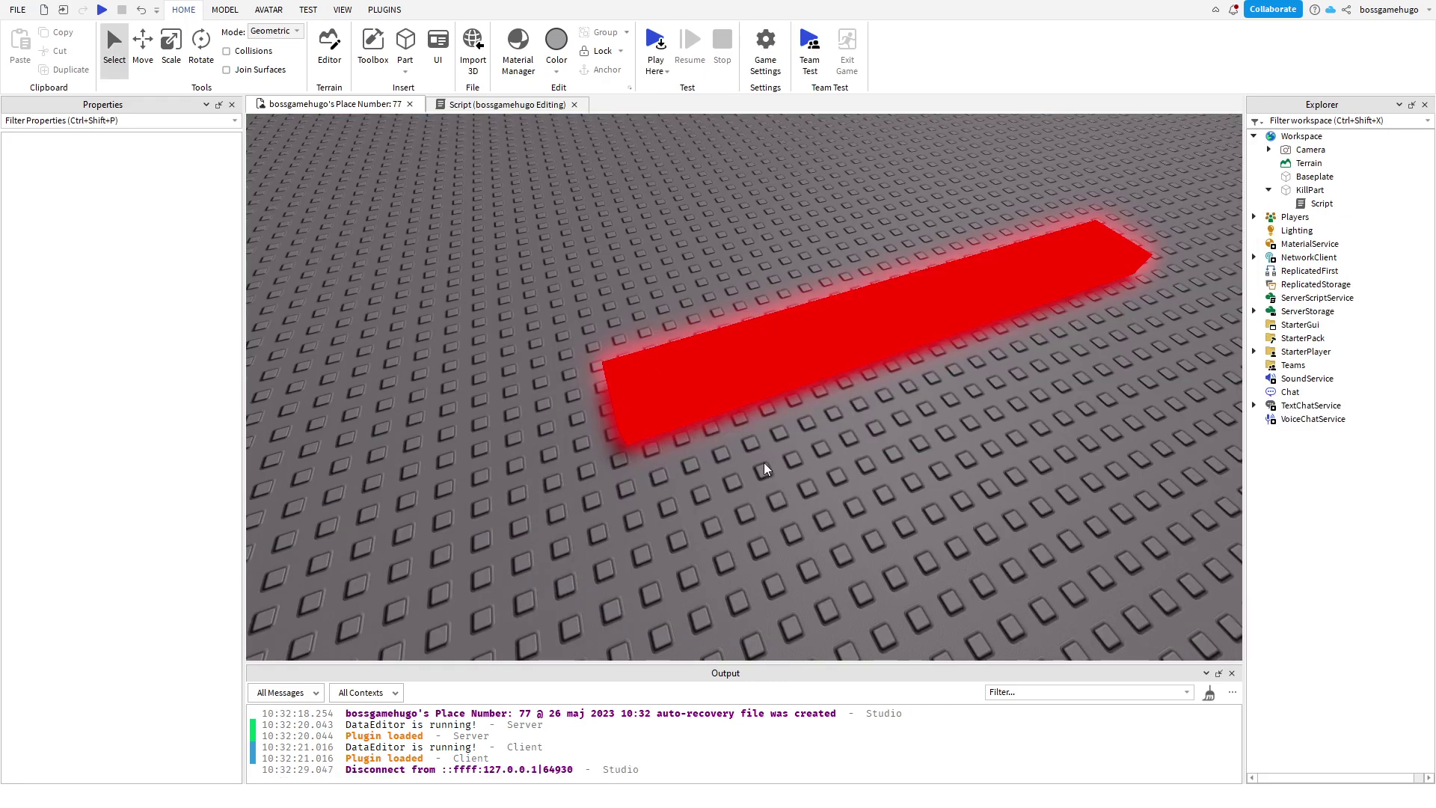
# Anchor the KillPart and uncheck its CanCollide property.
pyautogui.click(748, 353)
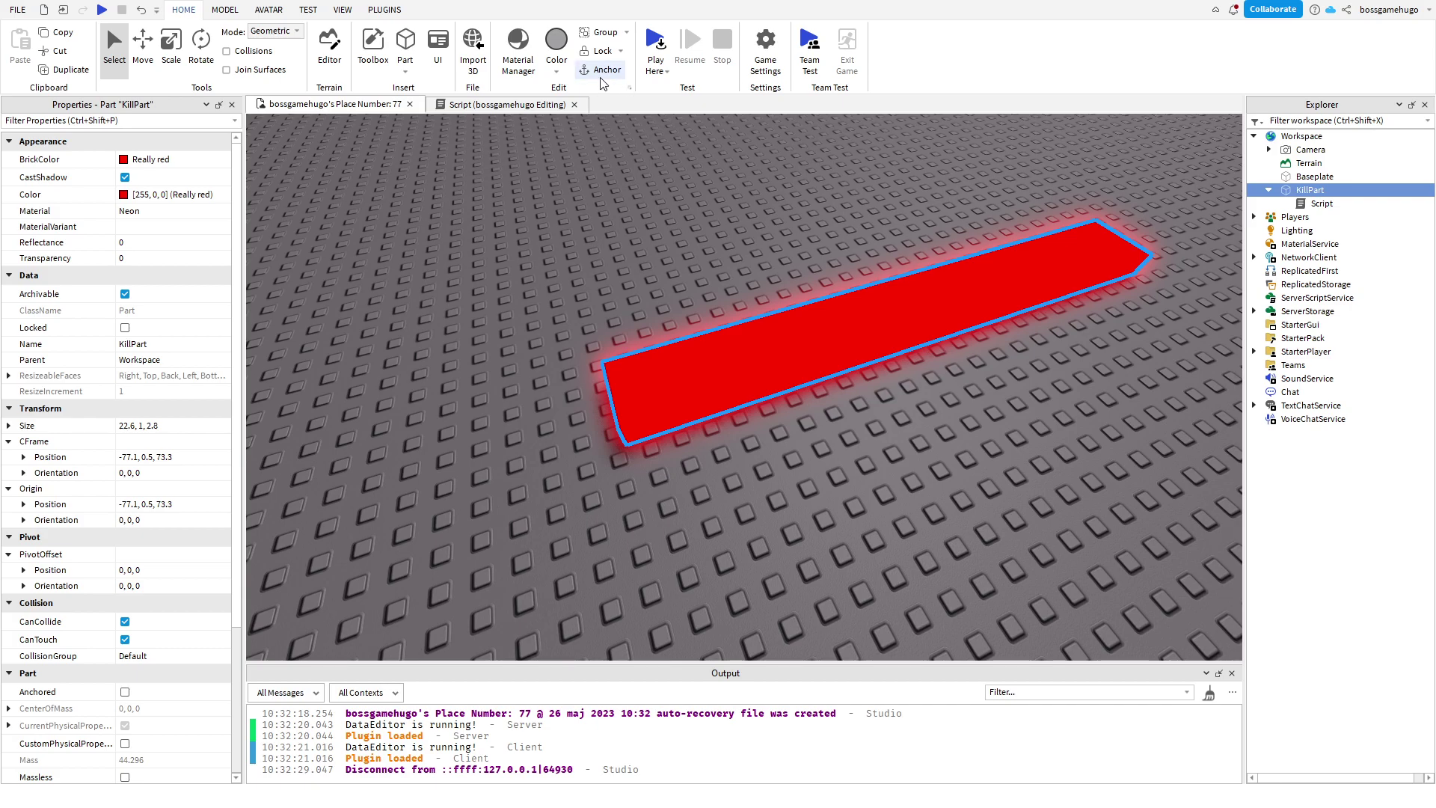
pyautogui.click(574, 206)
pyautogui.scroll(-5, 574, 206)
pyautogui.click(773, 365)
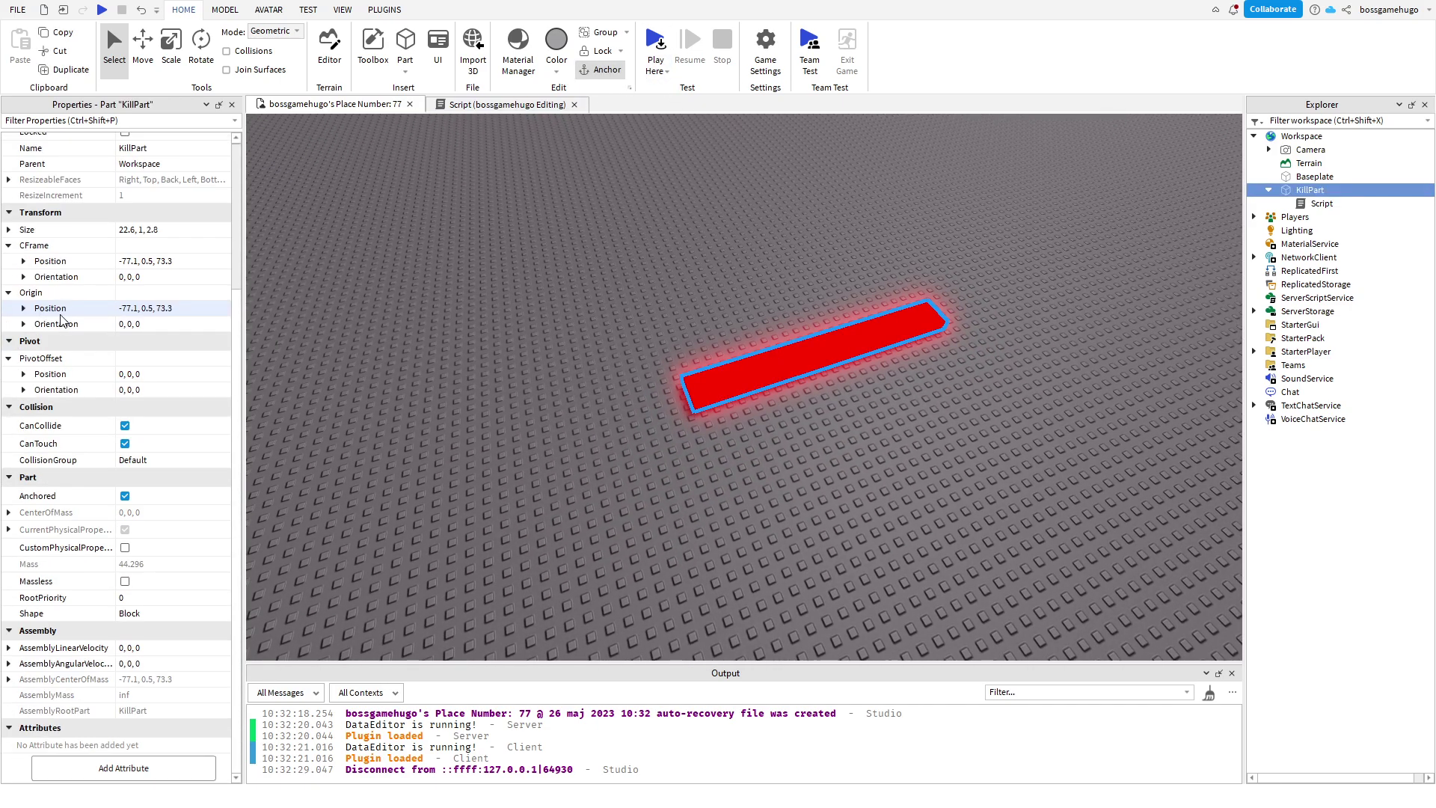
pyautogui.click(426, 333)
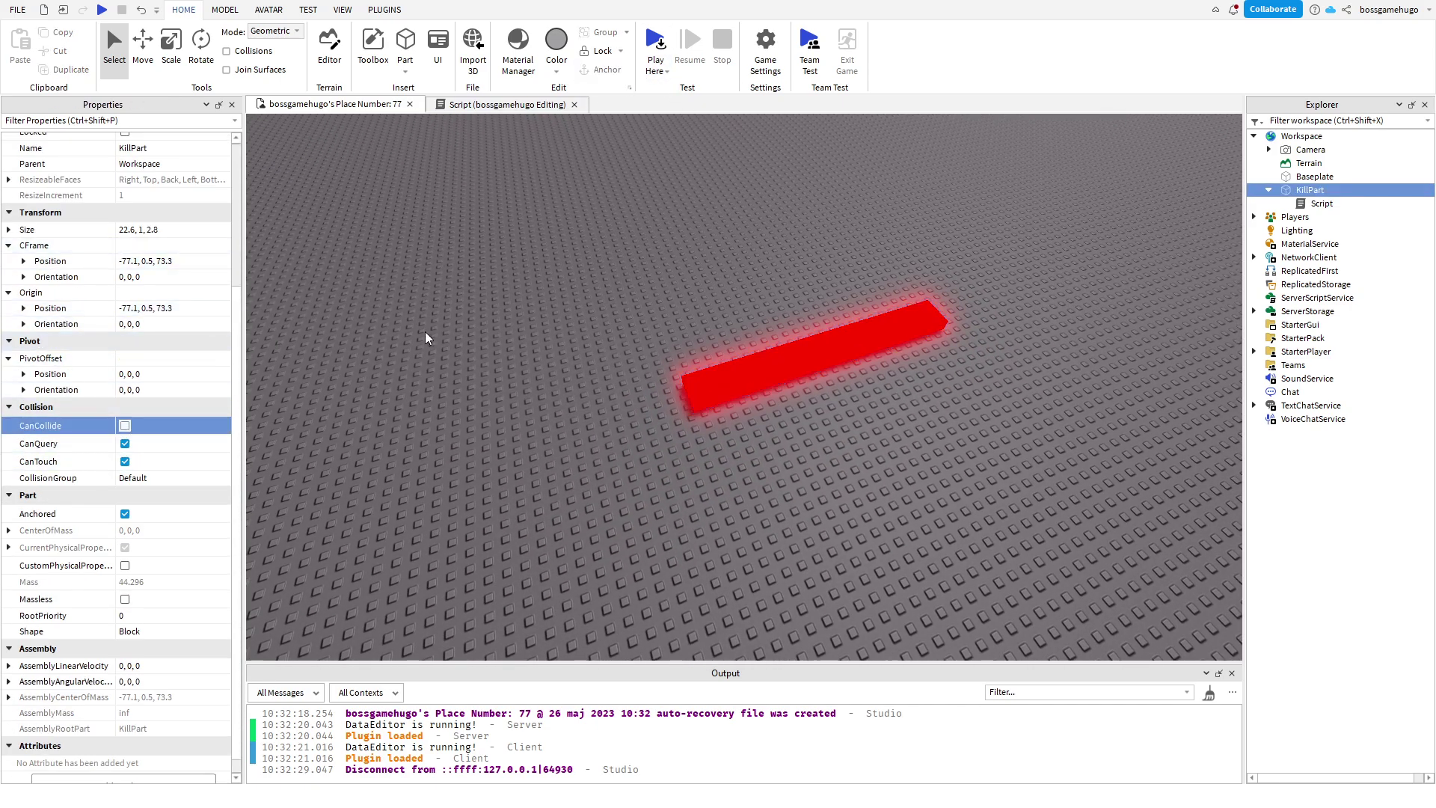
# Orbit toward the horizon and reselect the KillPart to check its properties.
pyautogui.moveTo(427, 333); pyautogui.dragTo(866, 519, button='right')
pyautogui.click(699, 449)
pyautogui.scroll(-5, 811, 416)
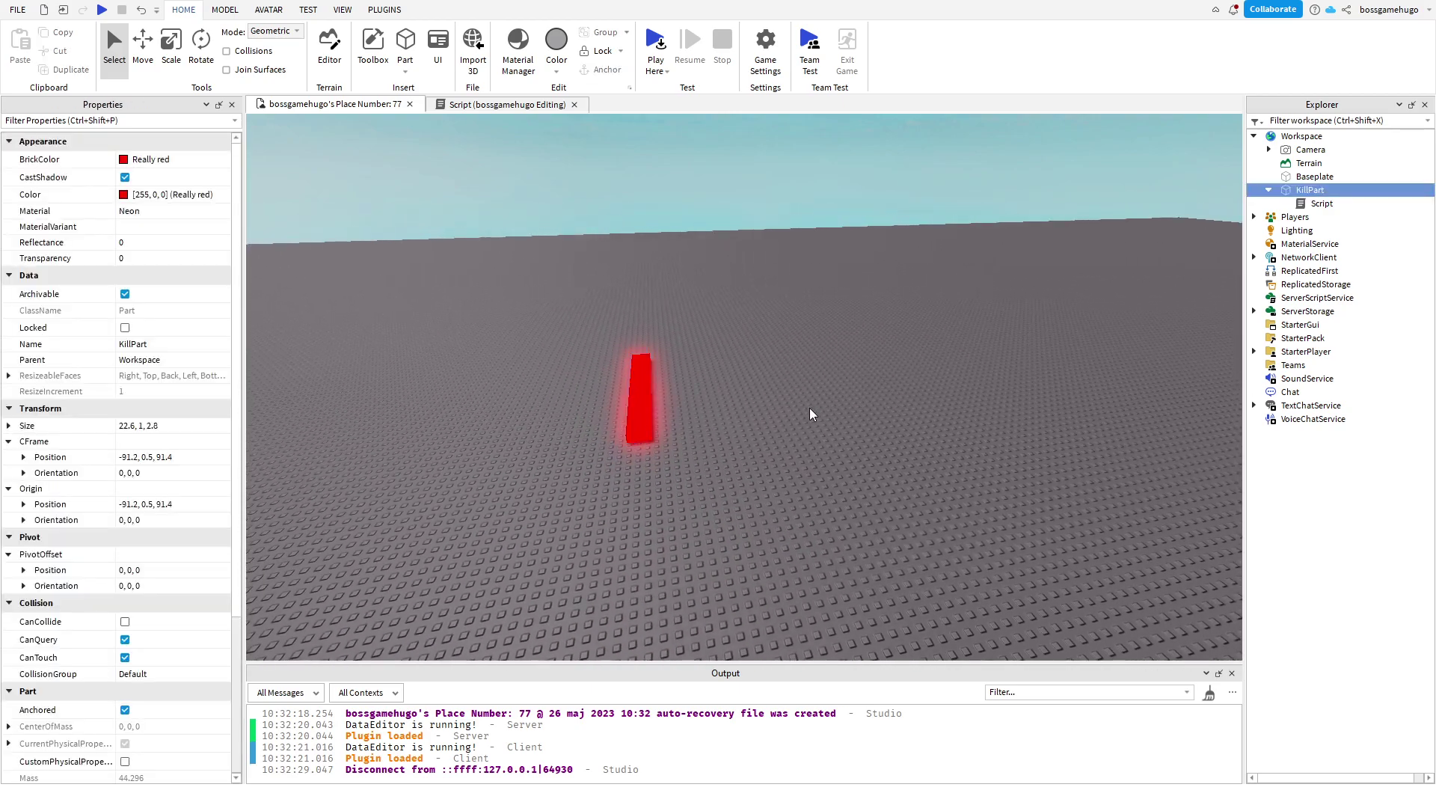
pyautogui.click(334, 318)
pyautogui.click(509, 400)
pyautogui.click(689, 487)
pyautogui.click(474, 439)
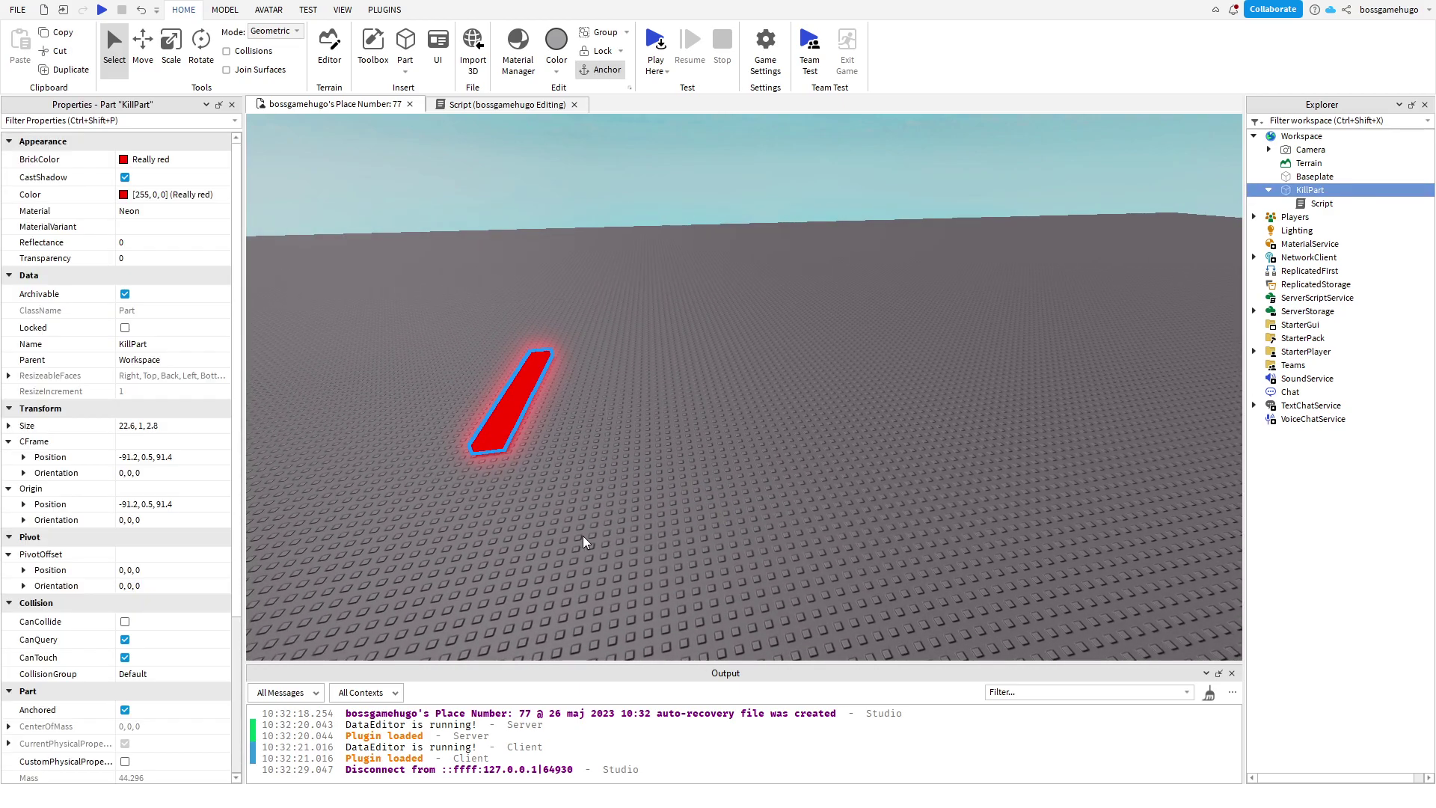
pyautogui.click(583, 542)
pyautogui.scroll(2, 561, 385)
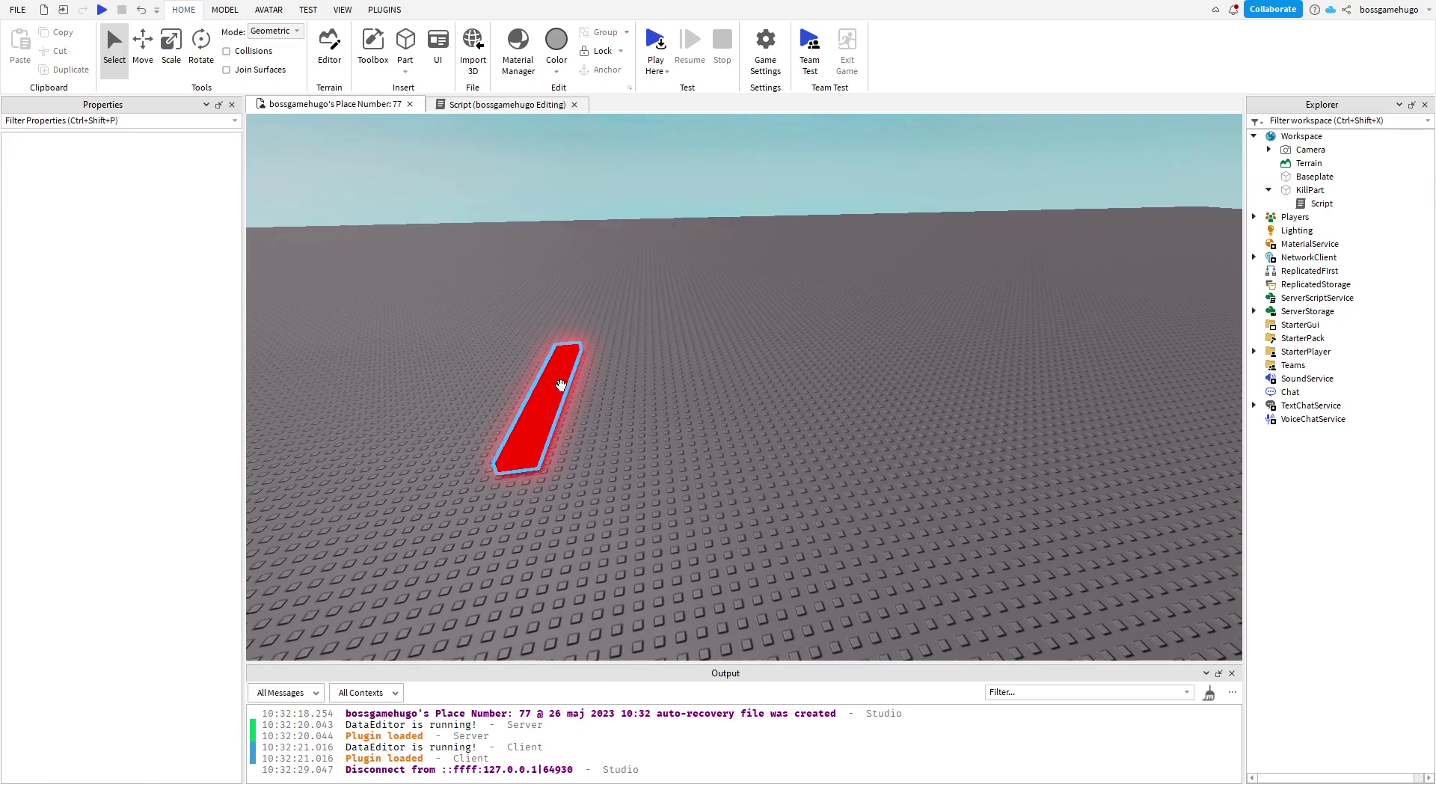
# Orbit the camera around the KillPart until it lies diagonally in view.
pyautogui.click(561, 385)
pyautogui.scroll(3, 827, 411)
pyautogui.click(827, 411)
pyautogui.scroll(-3, 747, 359)
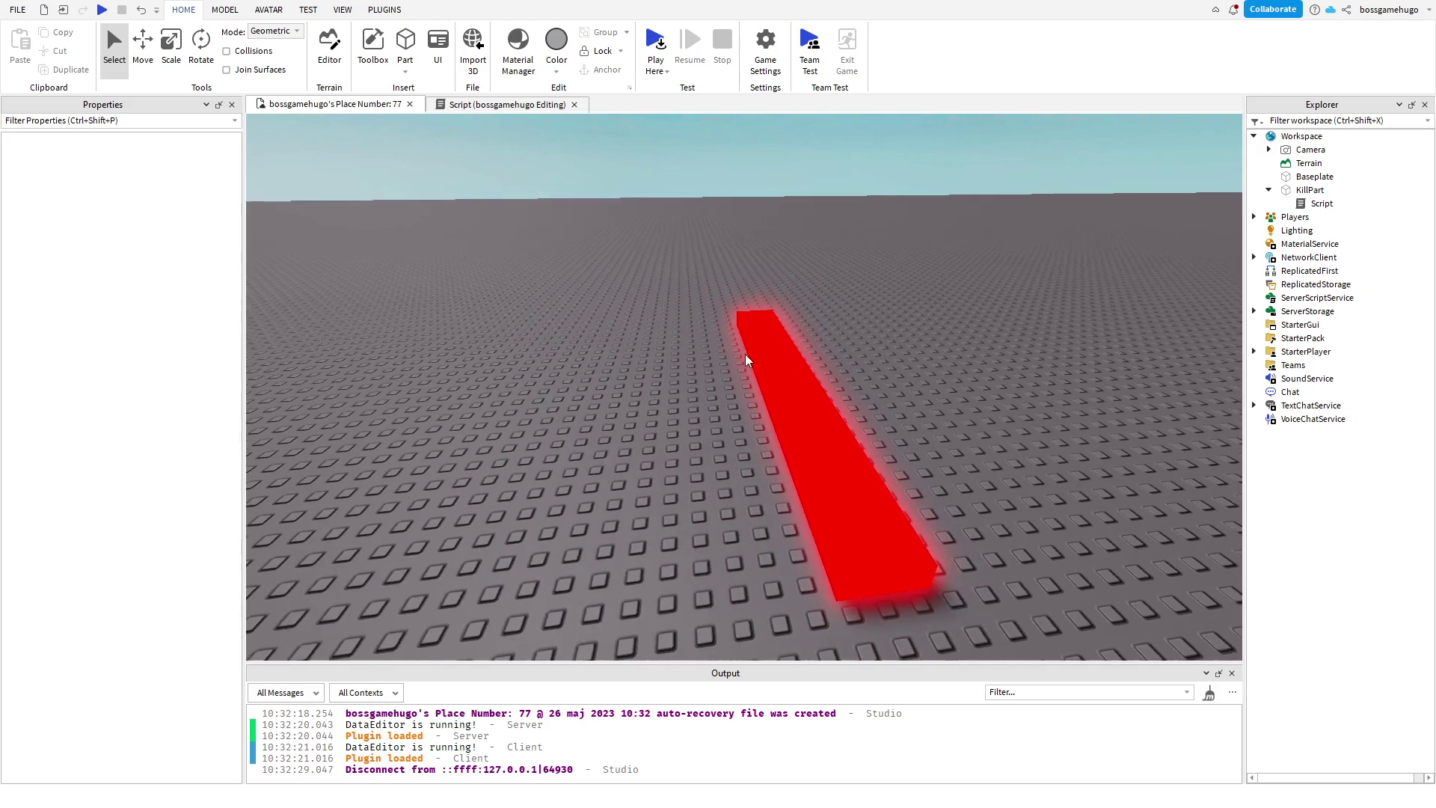
pyautogui.click(778, 412)
pyautogui.moveTo(586, 330); pyautogui.dragTo(711, 449)
pyautogui.click(762, 419)
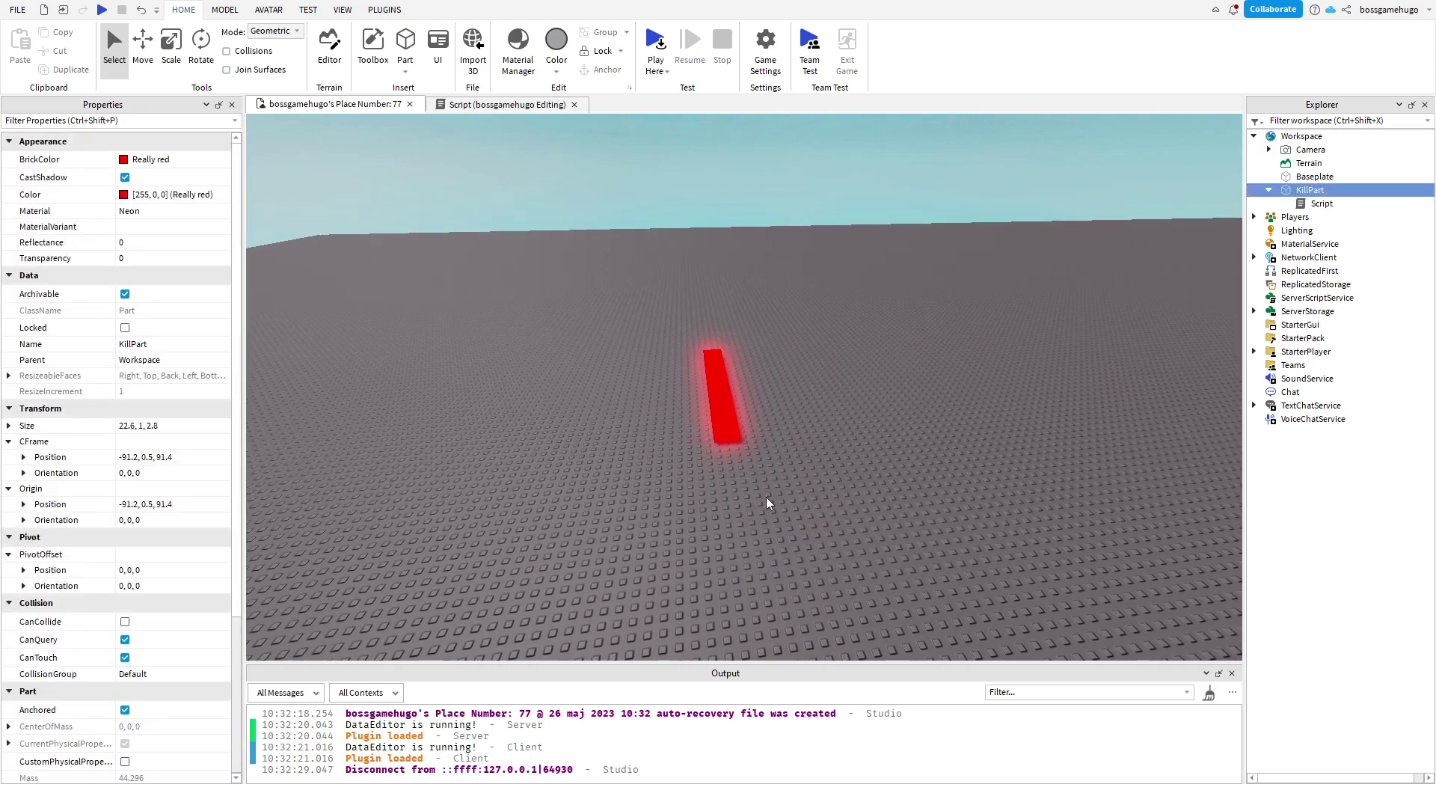
pyautogui.moveTo(770, 263); pyautogui.dragTo(584, 519)
pyautogui.click(584, 519)
pyautogui.moveTo(583, 520)
pyautogui.mouseDown(button='right')
pyautogui.moveTo(849, 474)
pyautogui.moveTo(666, 534)
pyautogui.mouseUp(button='right')
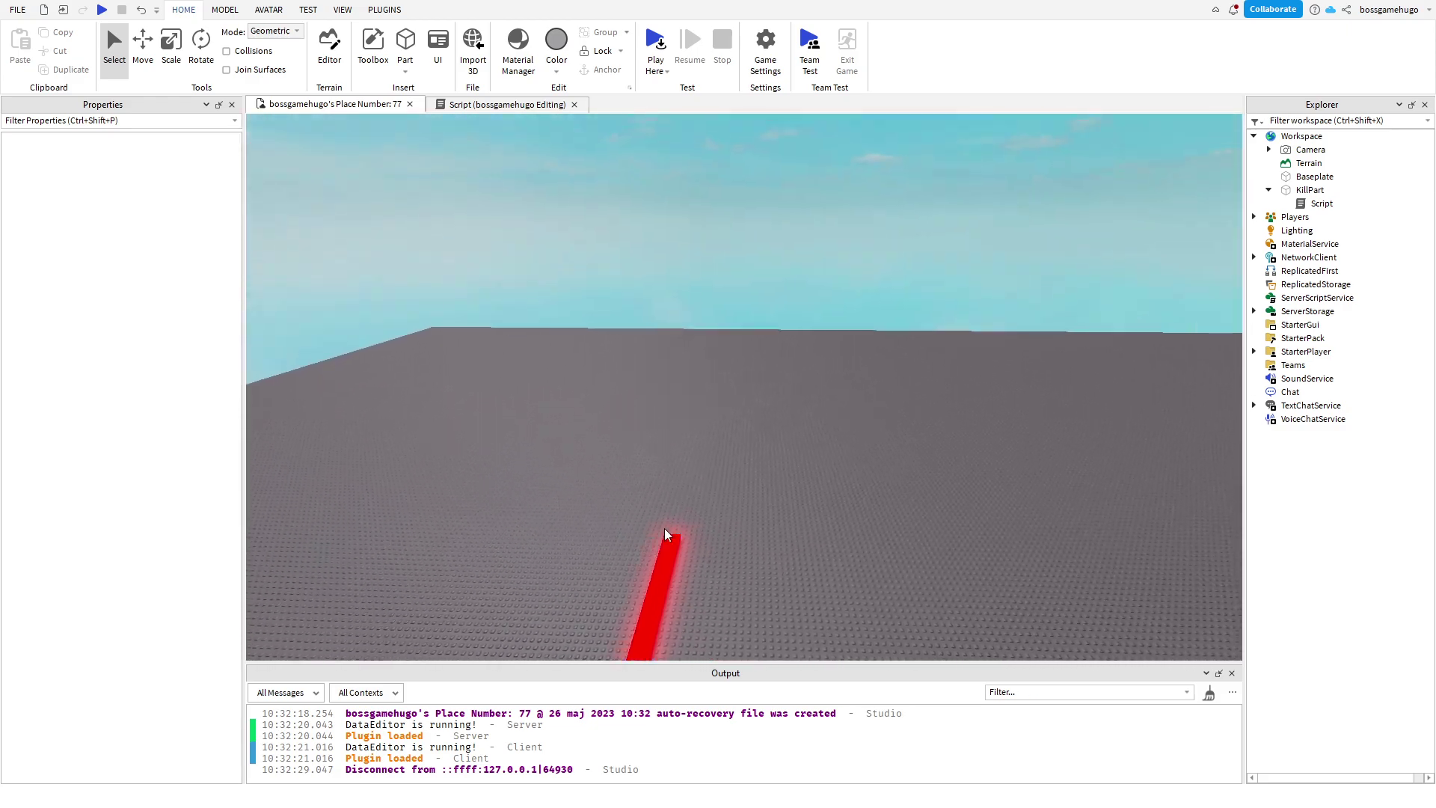